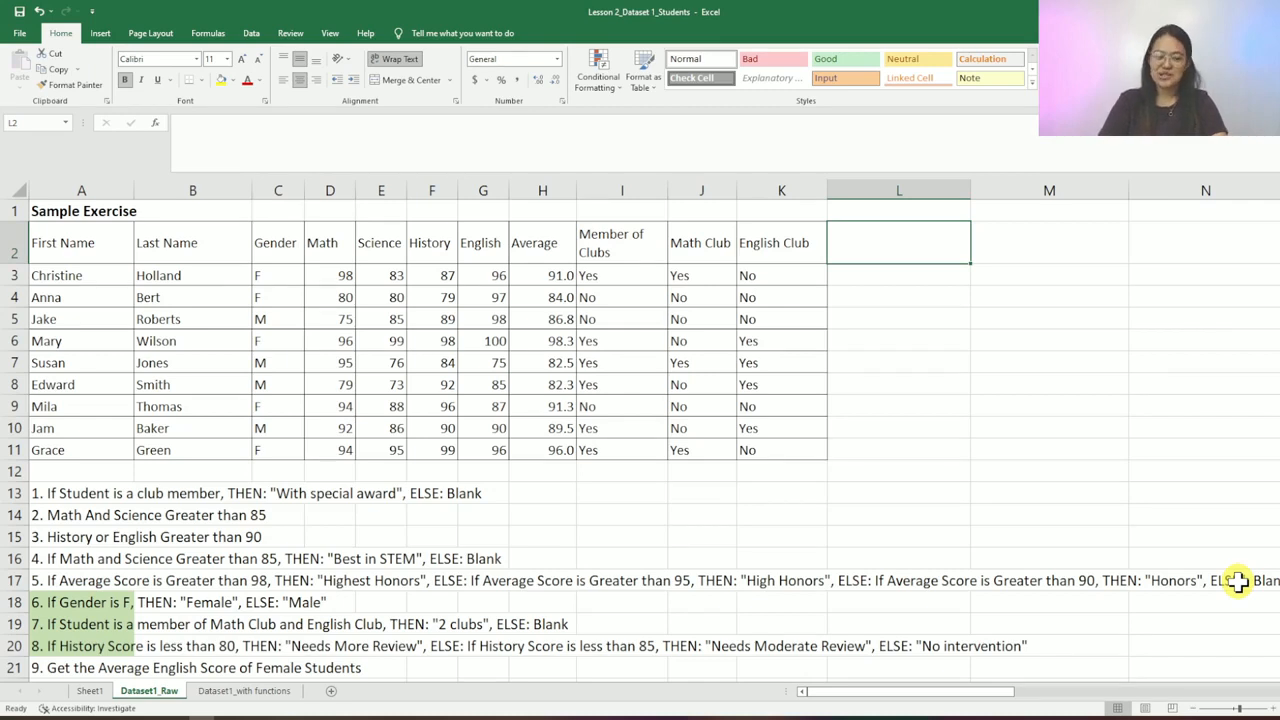
- Review the column headers from First Name and Last Name through the Average header
key("ctrl+Left")
key("ctrl+Left")
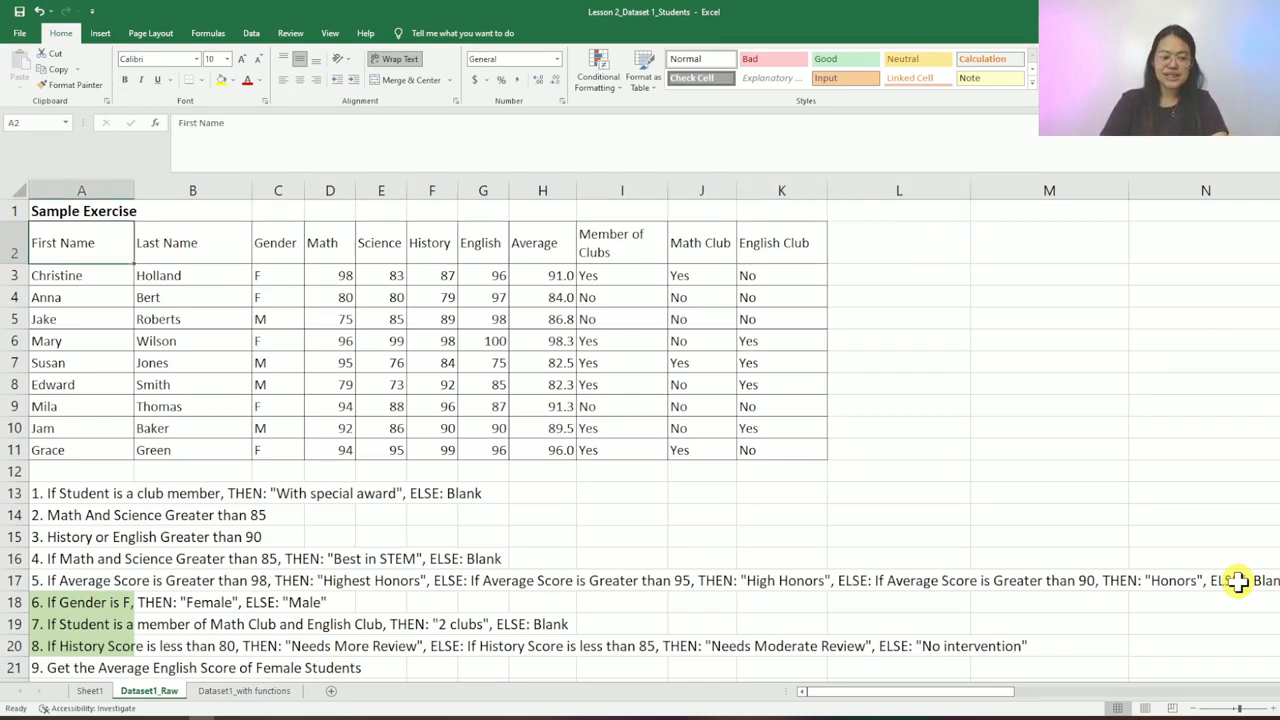
key("shift+Right")
key("Right")
key("Right")
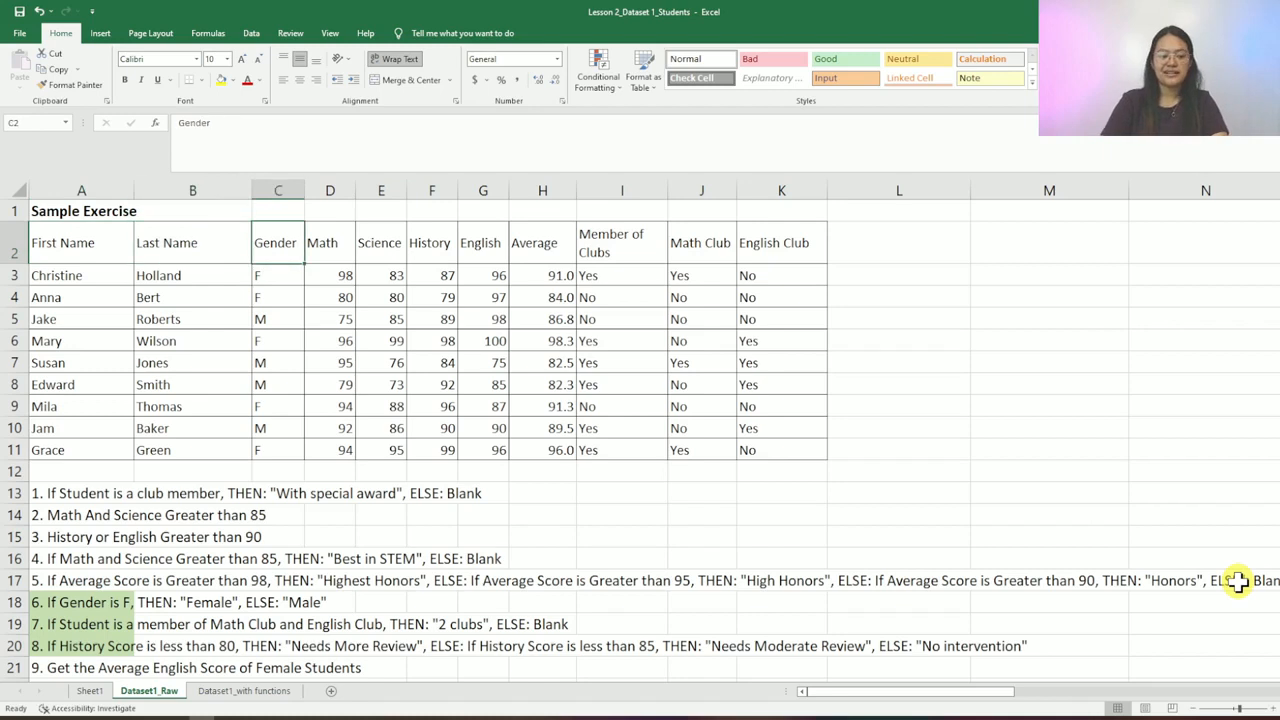
key("Right")
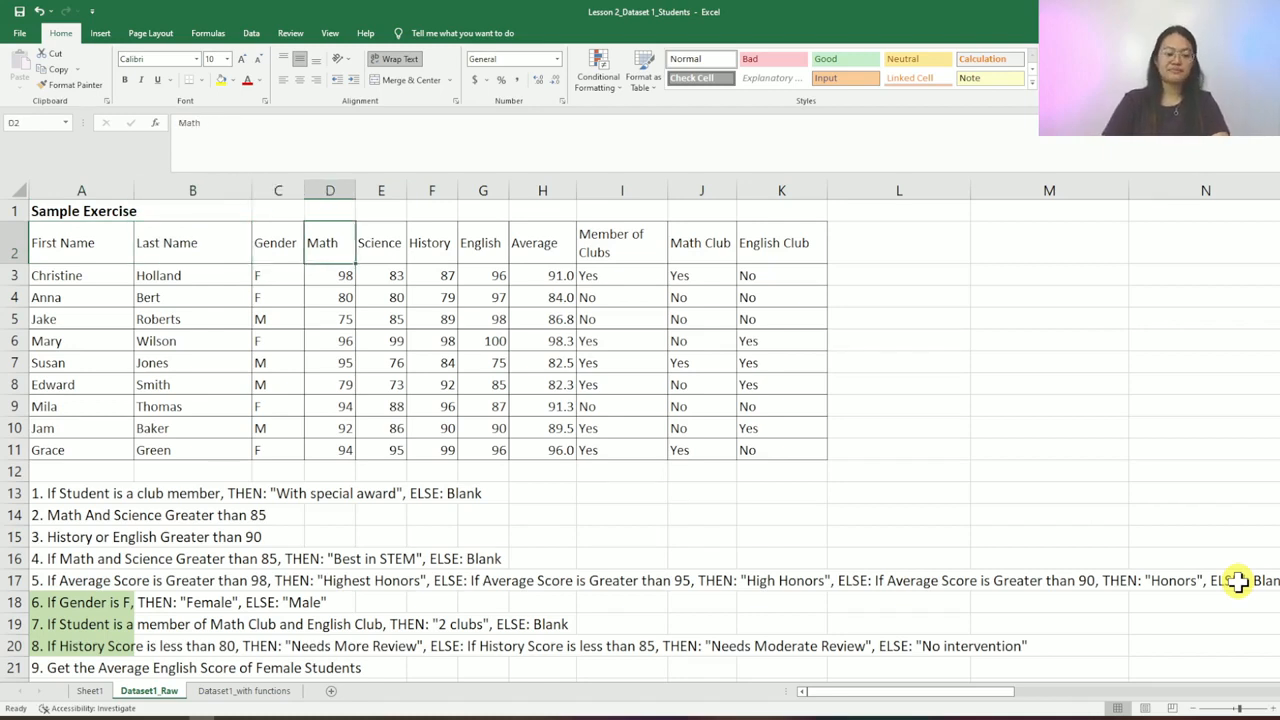
key("shift+Right")
key("shift+Right")
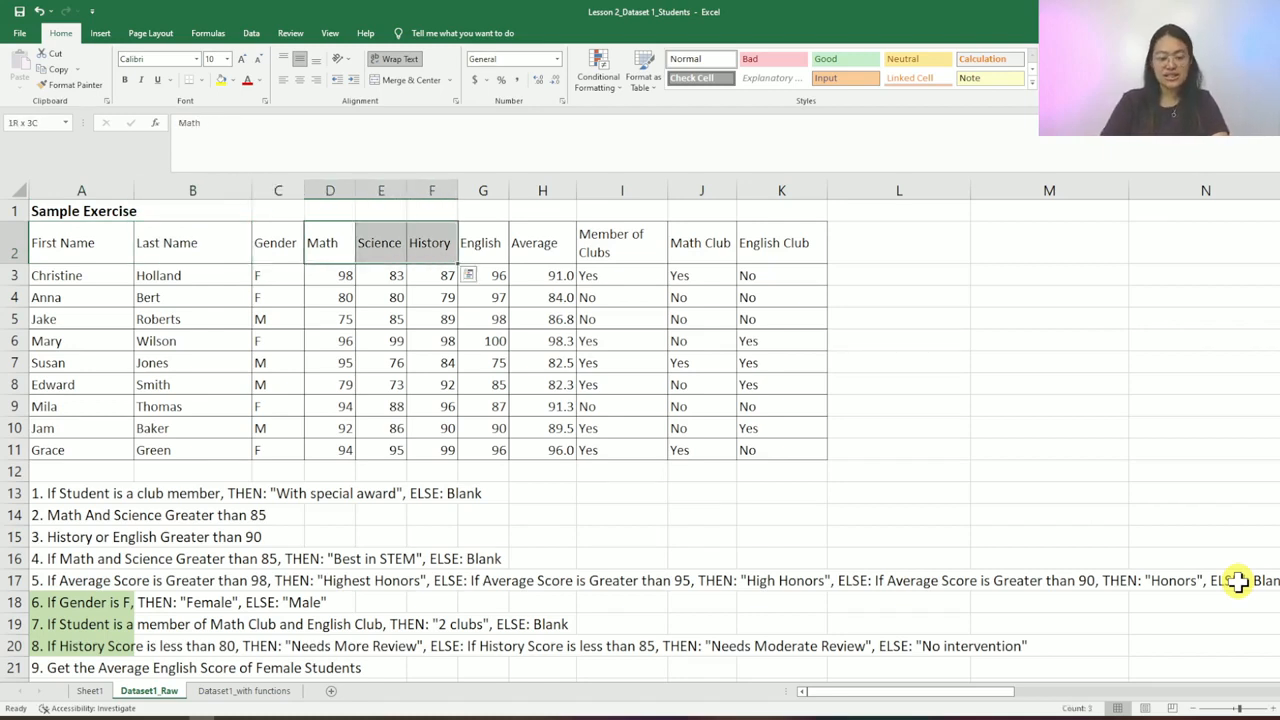
key("shift+Right")
key("Left")
key("Right")
key("Right")
key("Right")
key("Right")
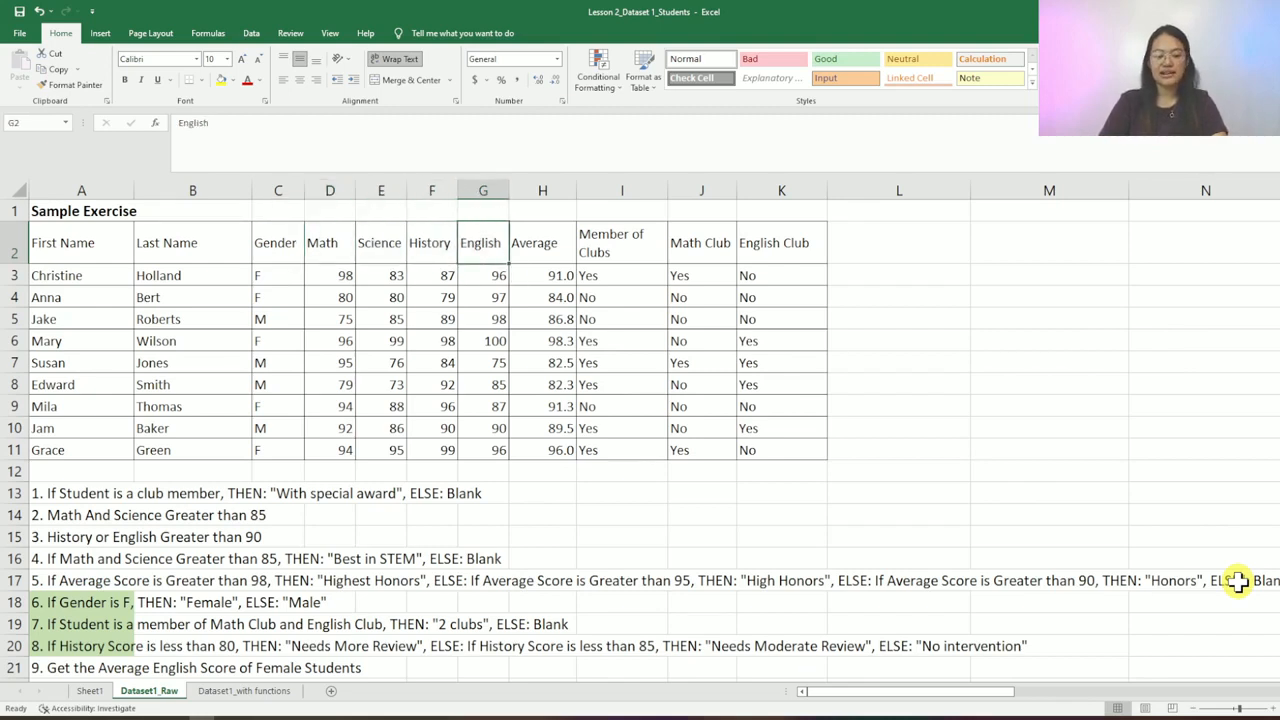
key("Right")
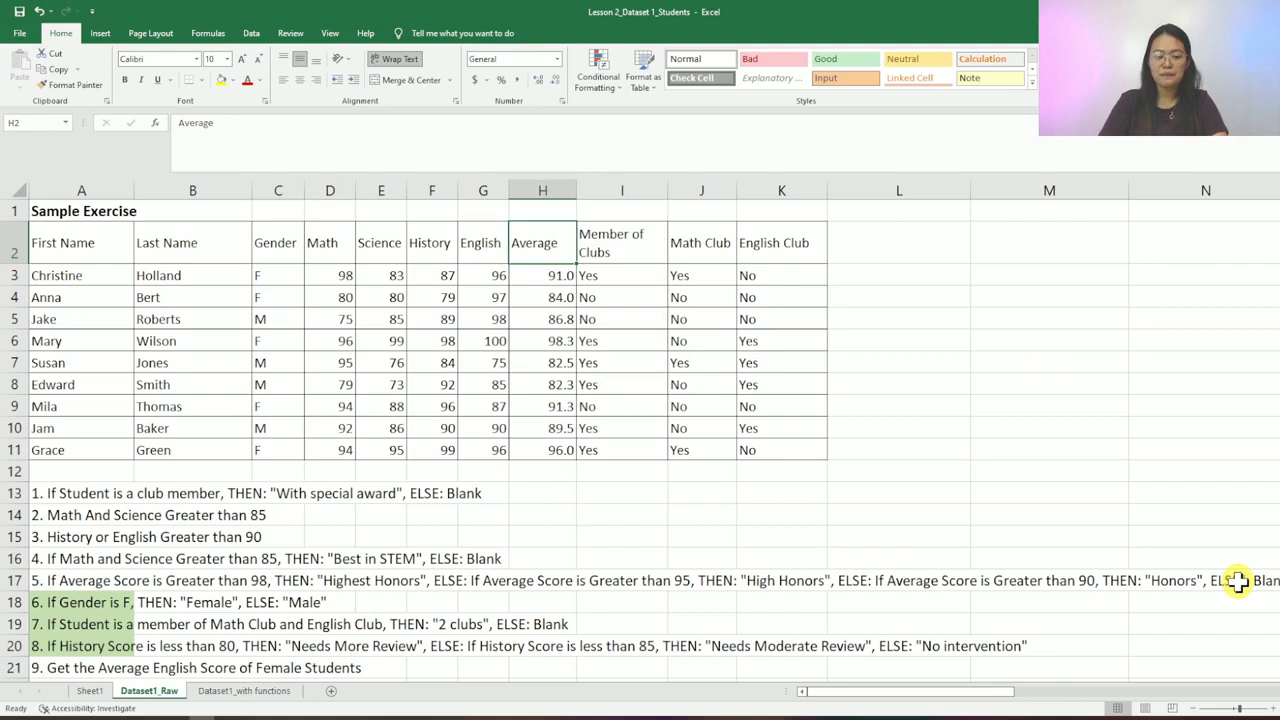
- Review the Member of Clubs, Math Club and English Club headers, ending at helper cell L2
key("Right")
key("shift+Right")
key("shift+Right")
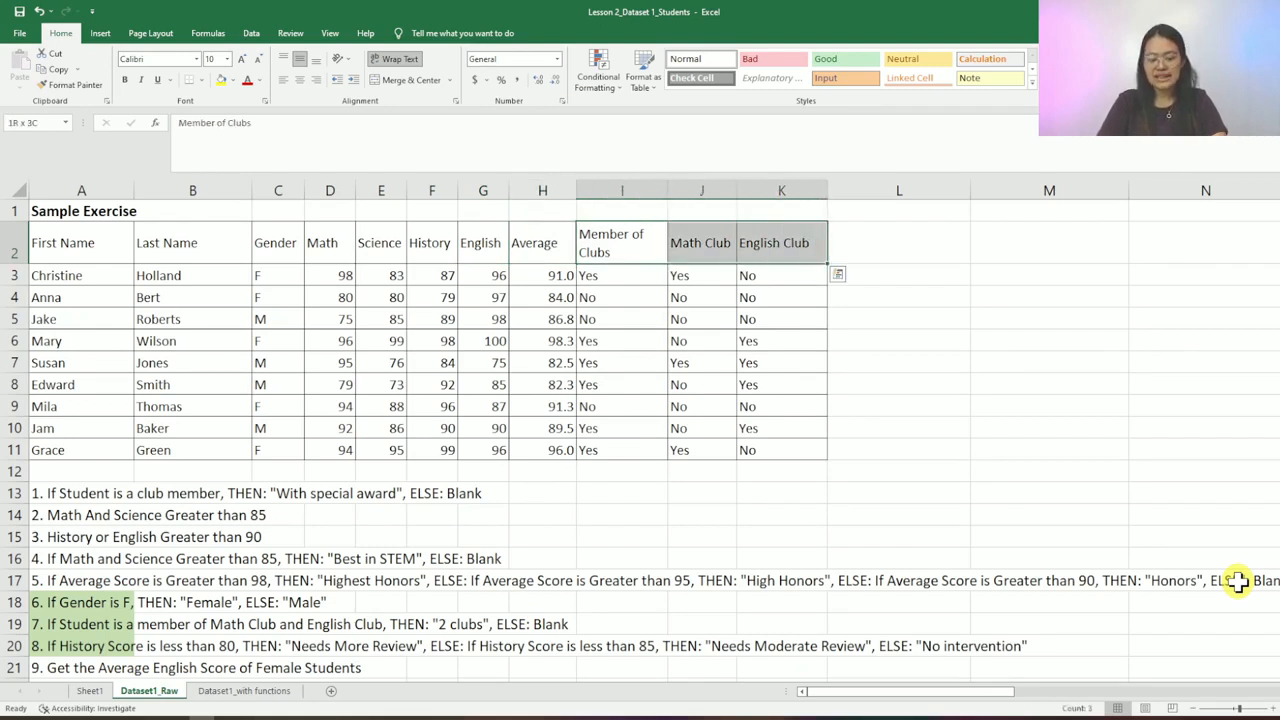
key("shift+Left")
key("shift+Left")
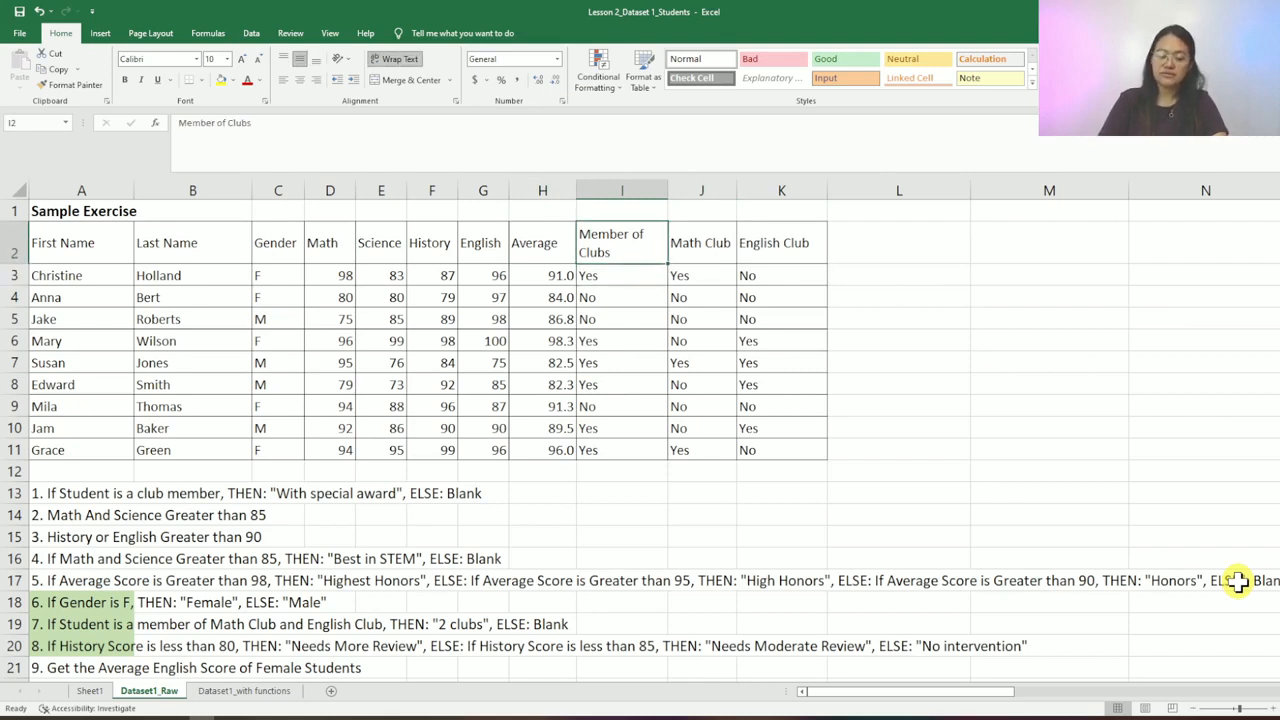
key("Right")
key("shift+Right")
key("shift+Left")
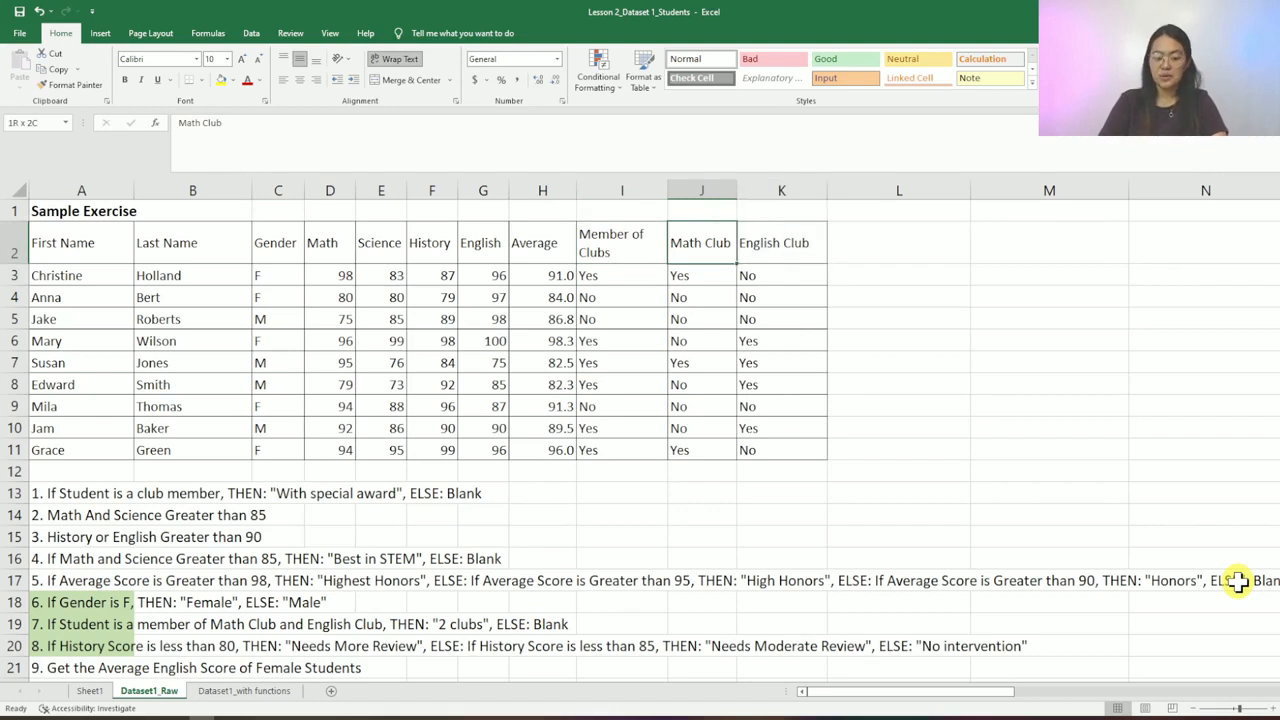
key("Right")
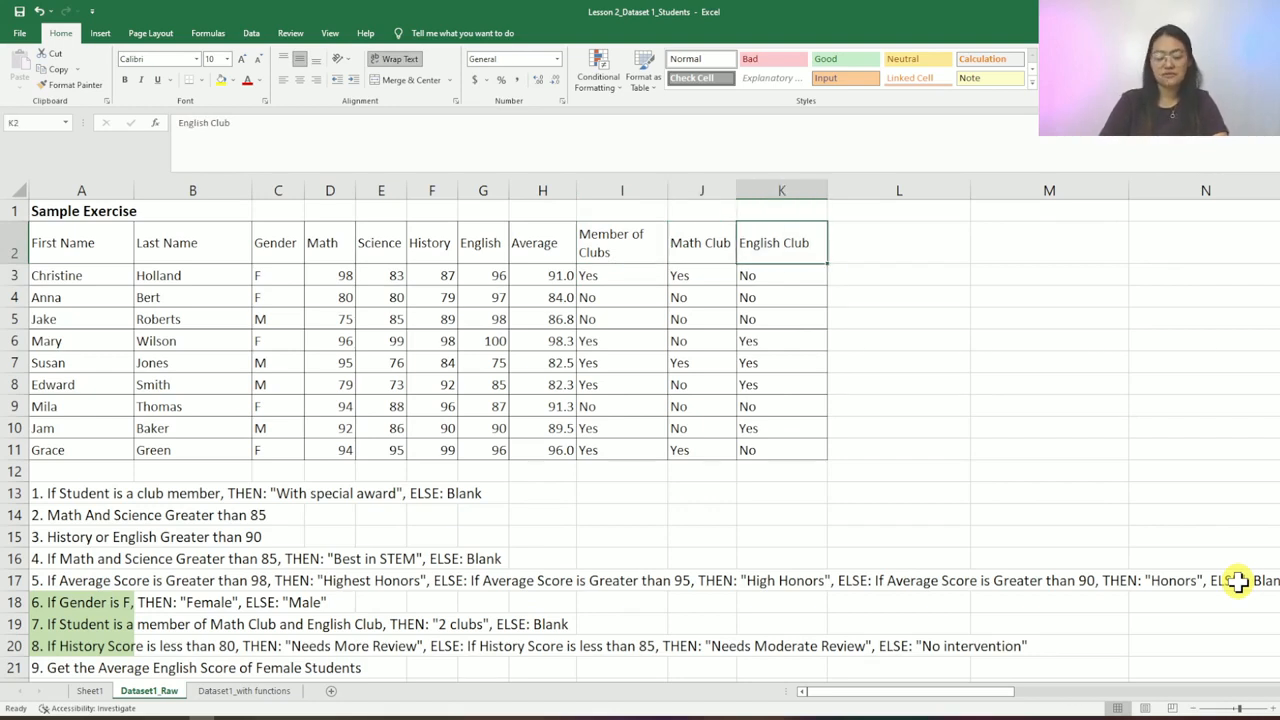
key("Right")
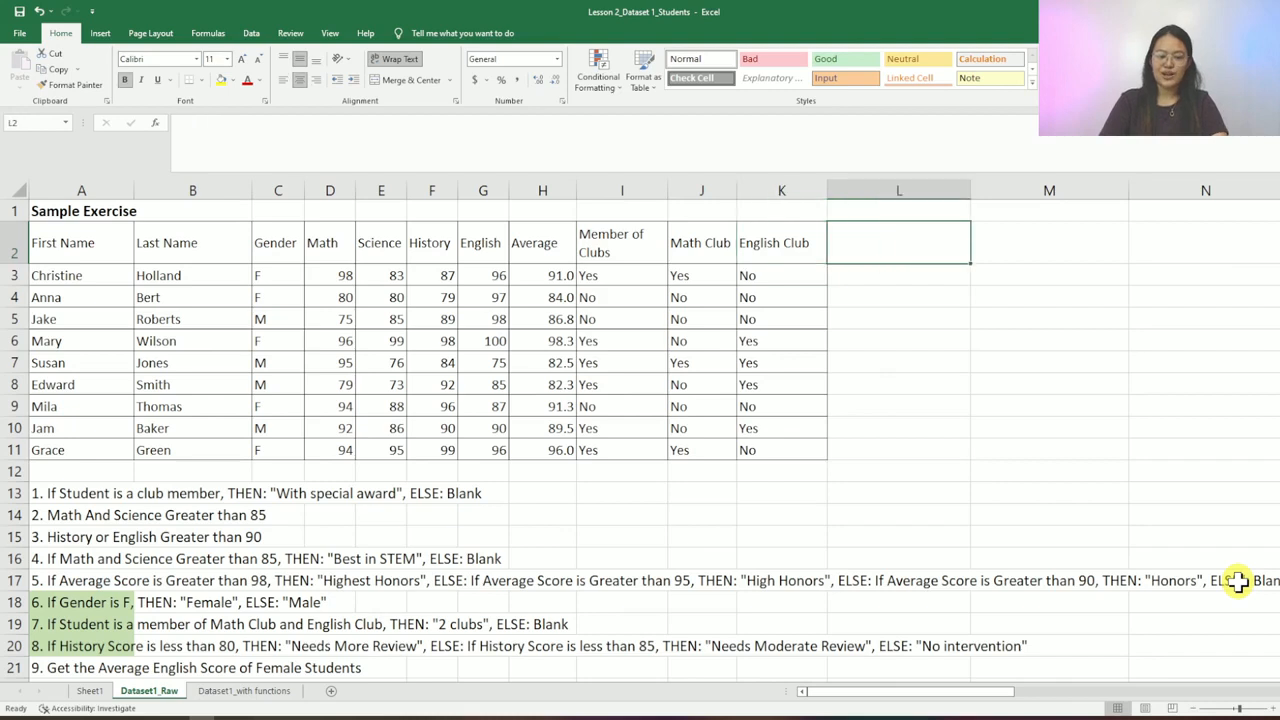
- Label L2 with the header IF and glance at the first exercise in row 13
type("IF")
key("Return")
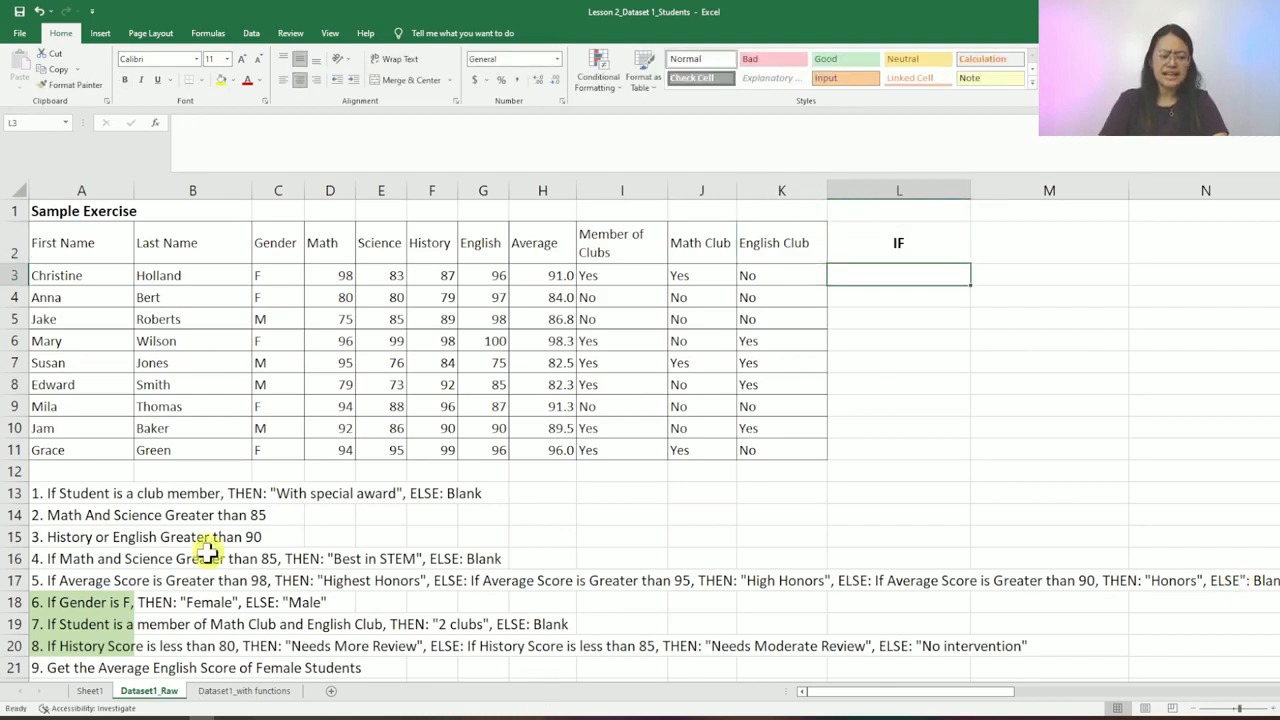
left_click(62, 487)
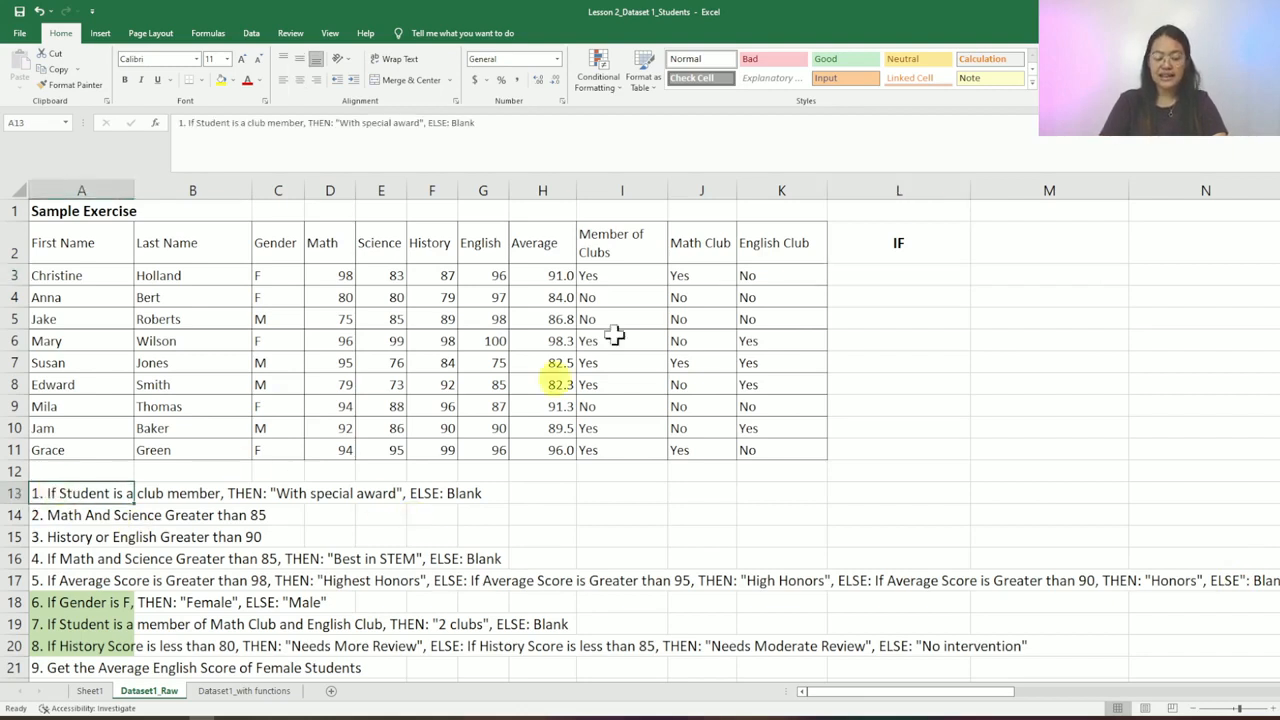
left_click(924, 273)
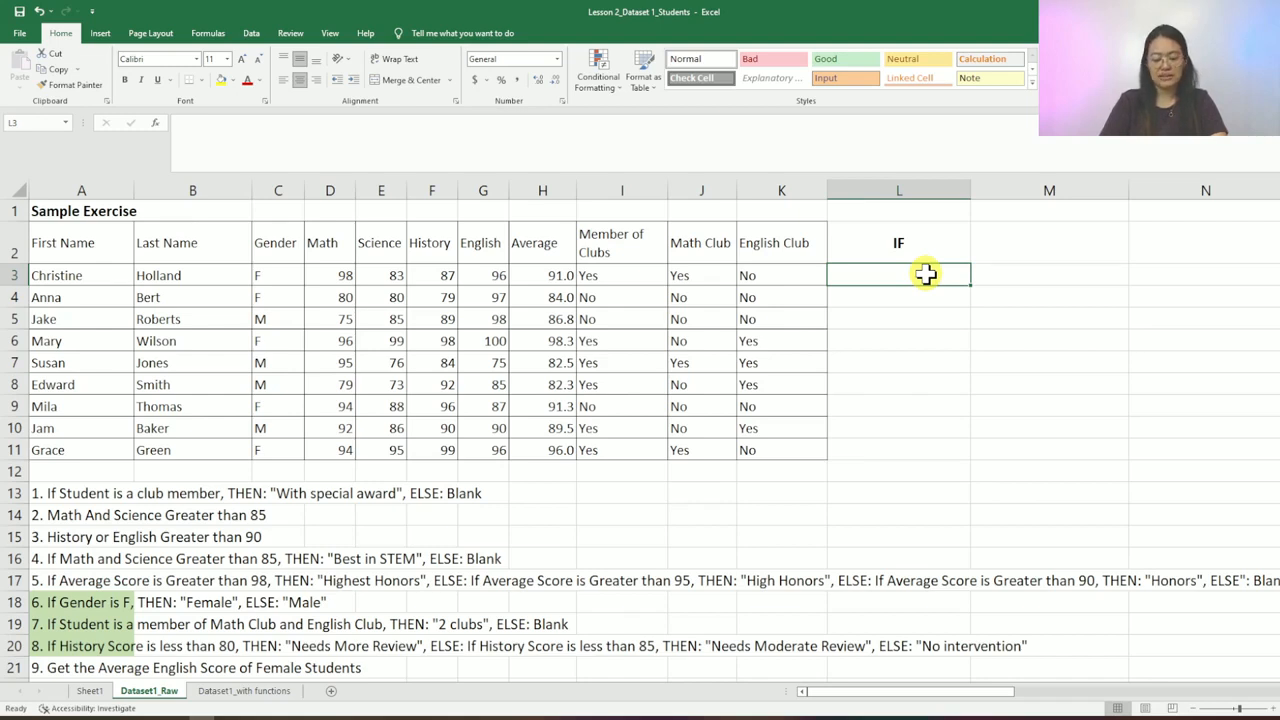
- Start the IF formula in L3 with the condition I3="Yes"
type("=")
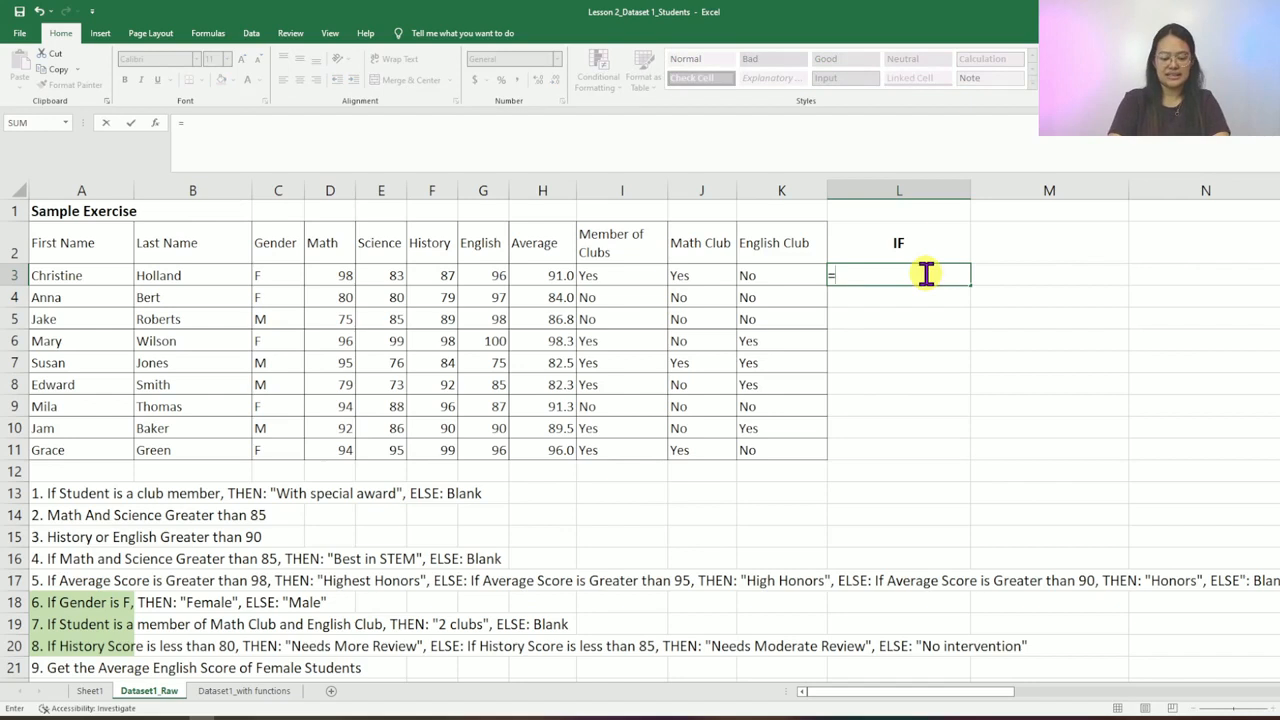
type("IF")
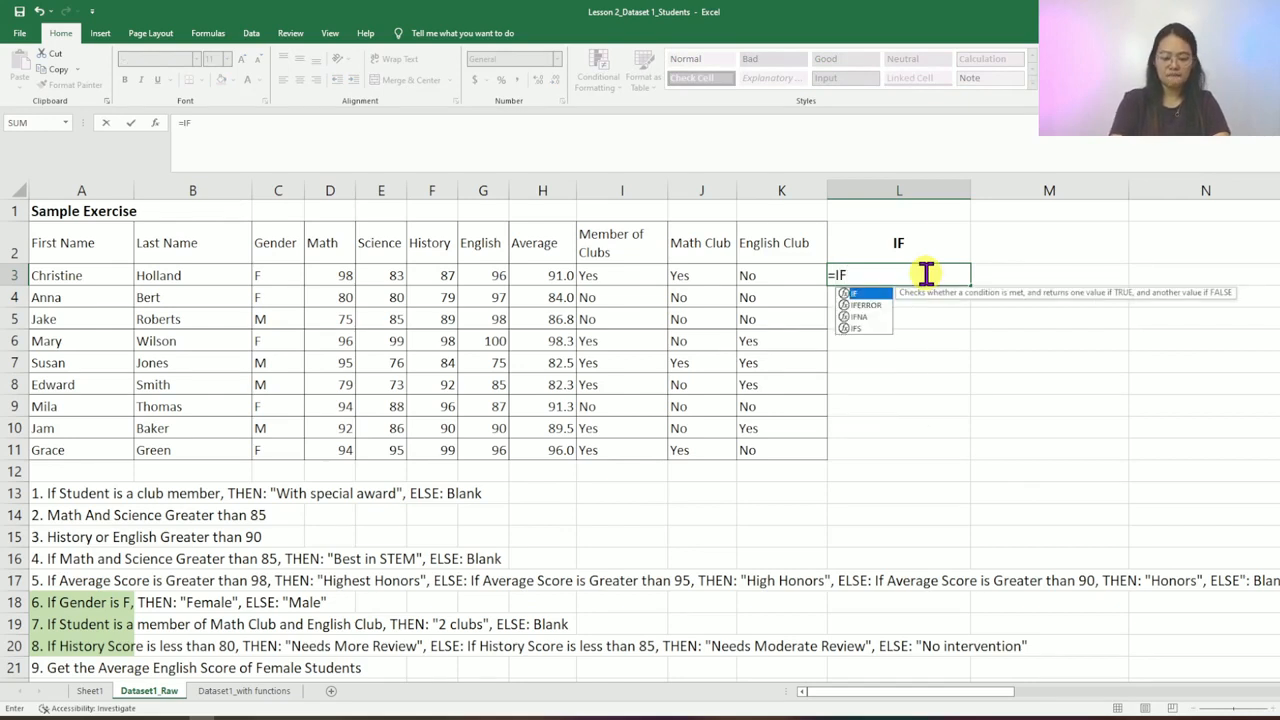
type("(")
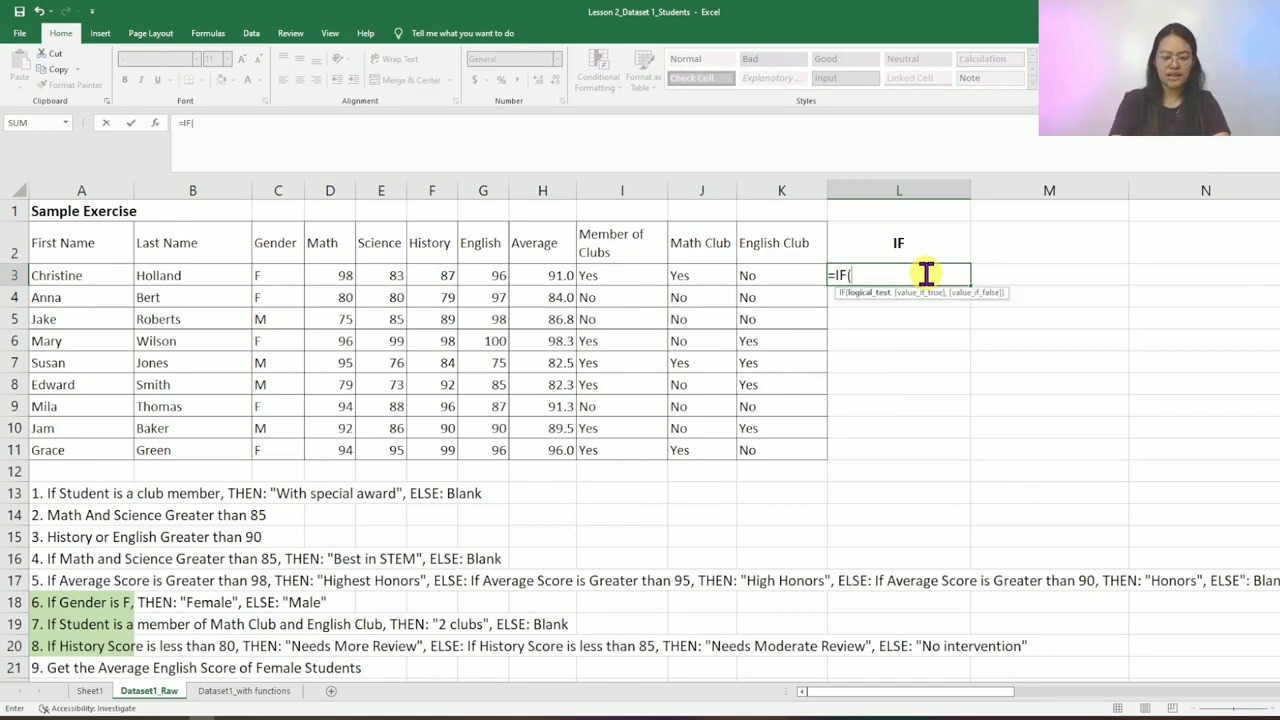
left_click(620, 276)
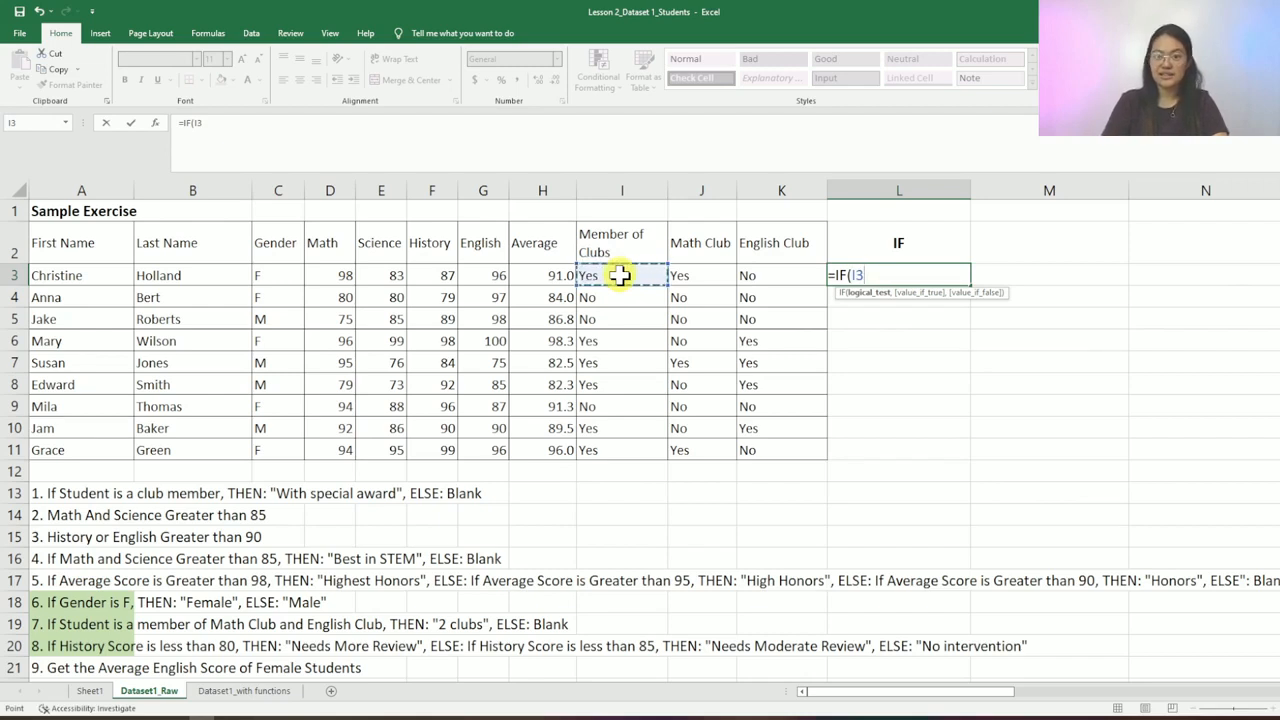
type("=")
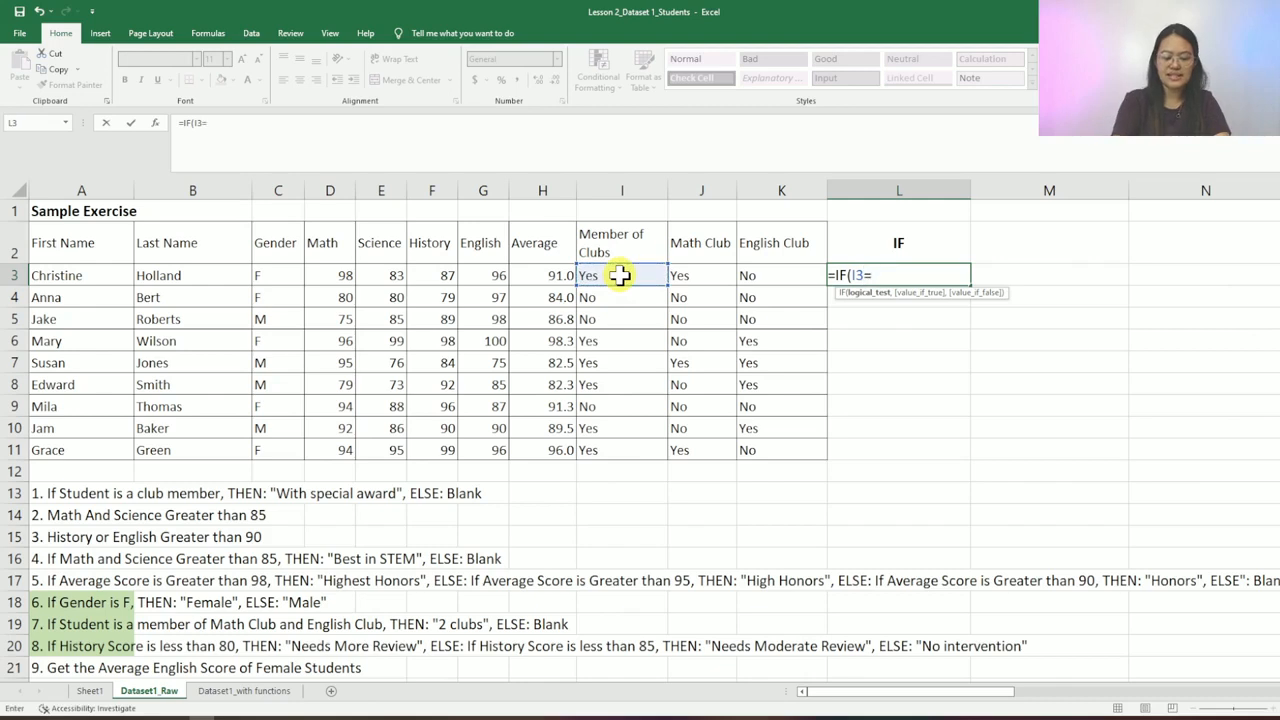
type("ye")
key("BackSpace")
key("BackSpace")
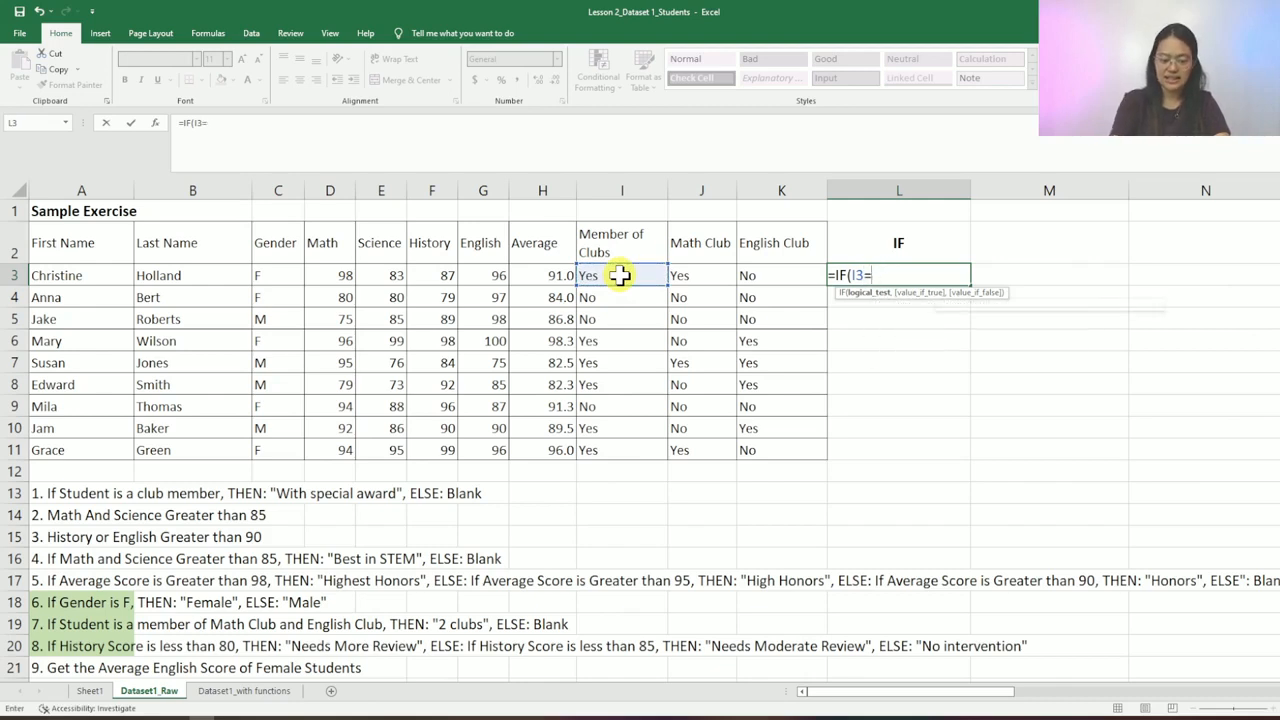
type("Yes")
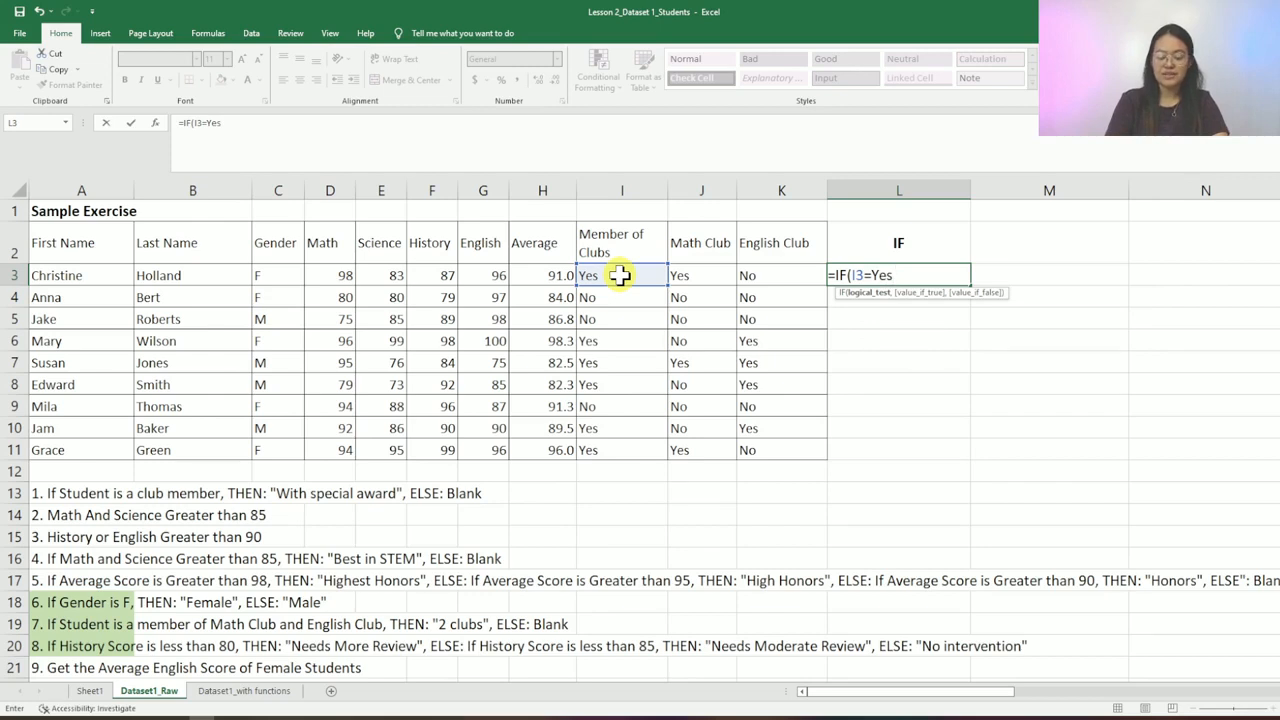
type("\"")
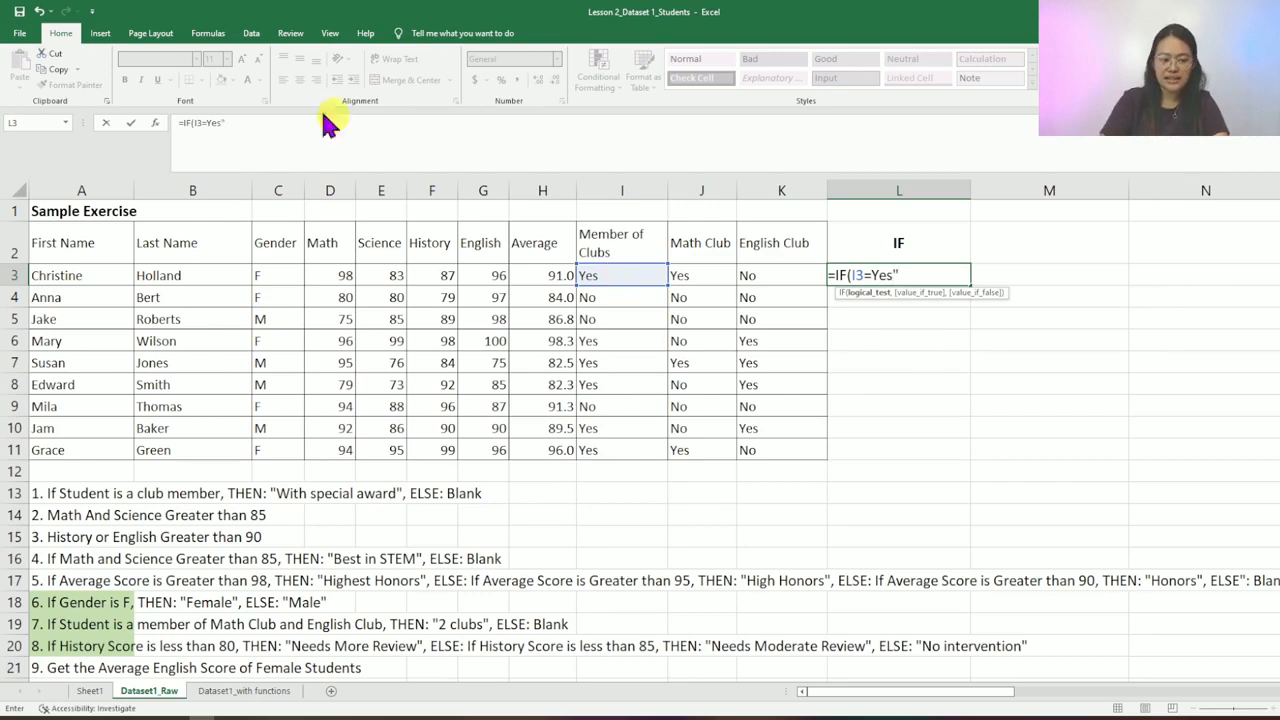
left_click(206, 120)
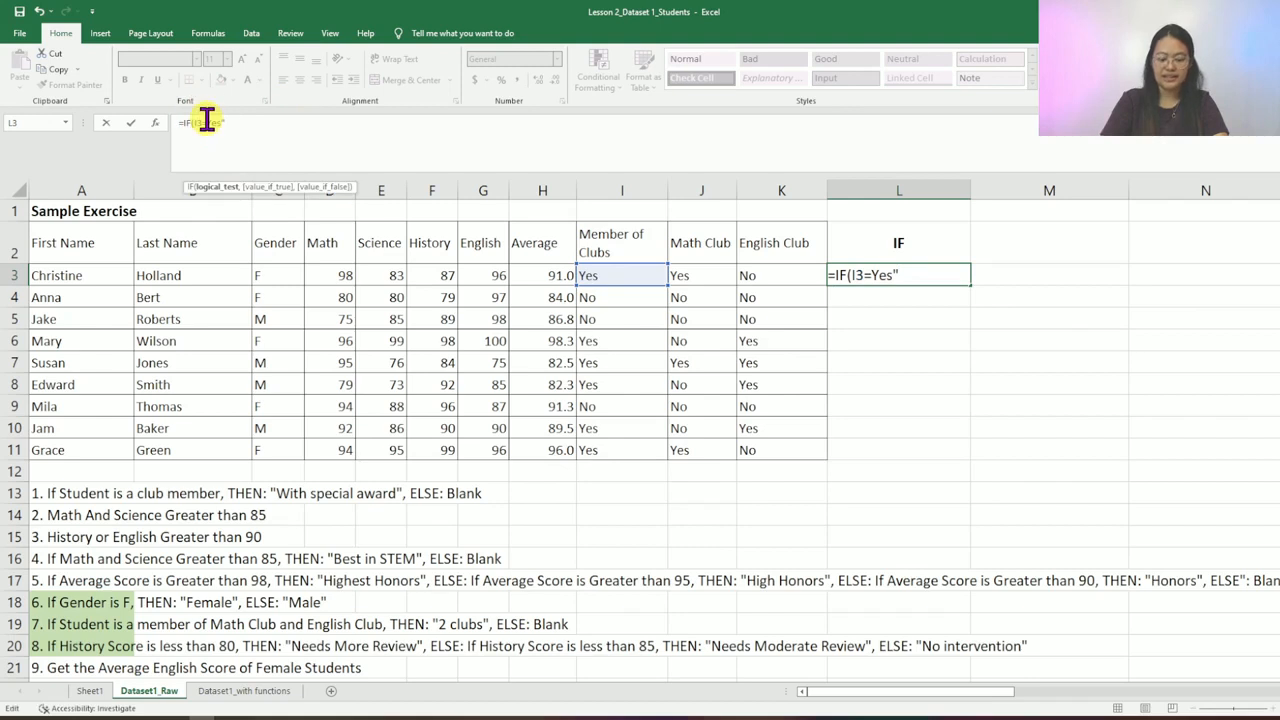
type("\"")
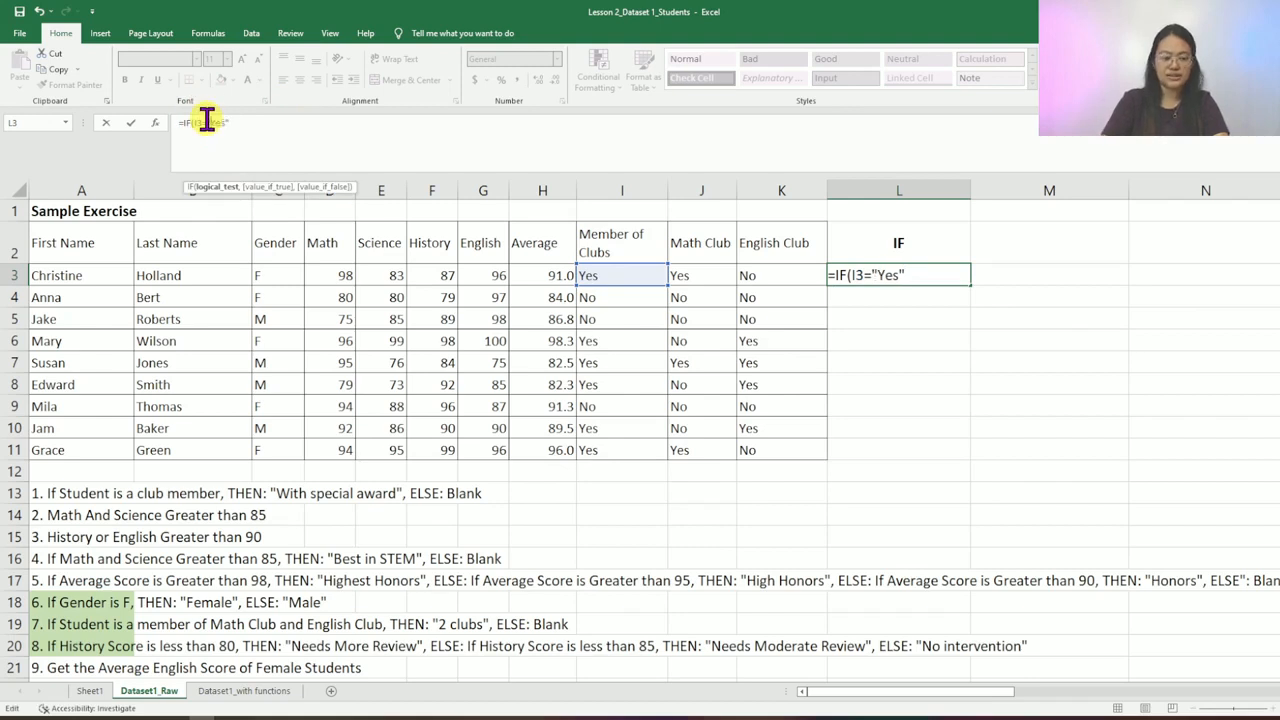
left_click(285, 134)
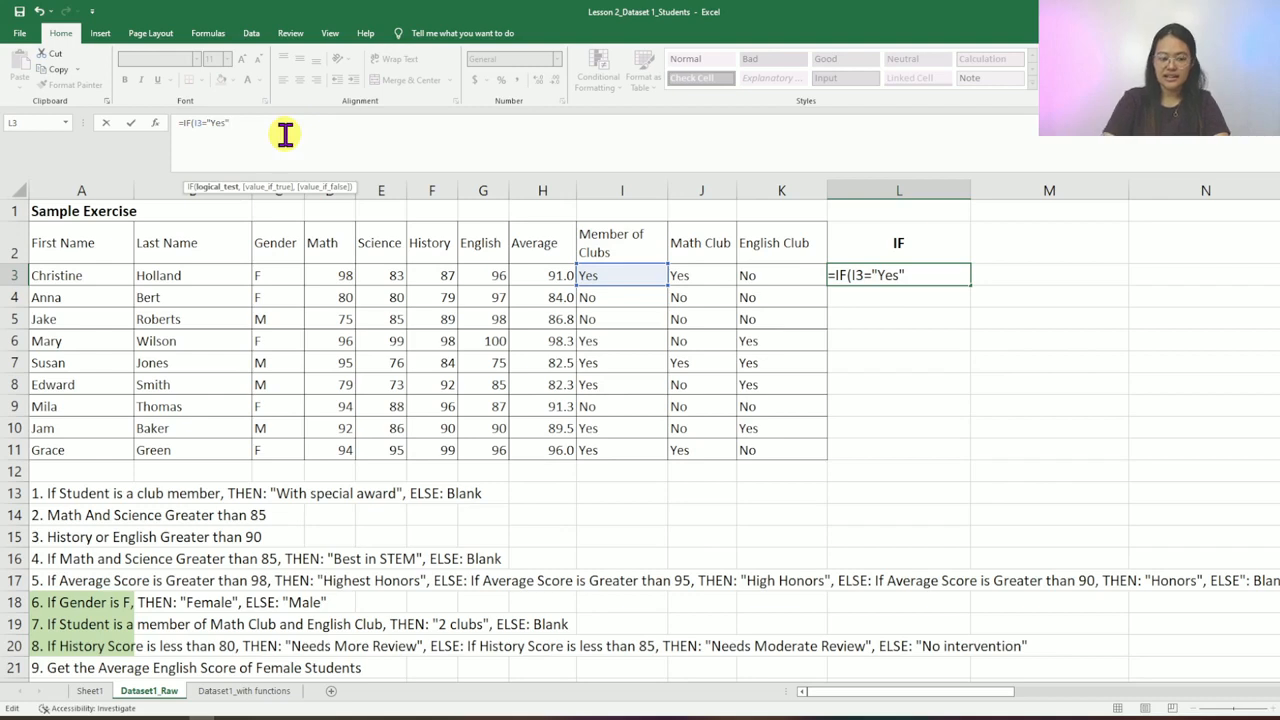
- Finish the formula with "With Special Award" or blank results and enter it
type(",")
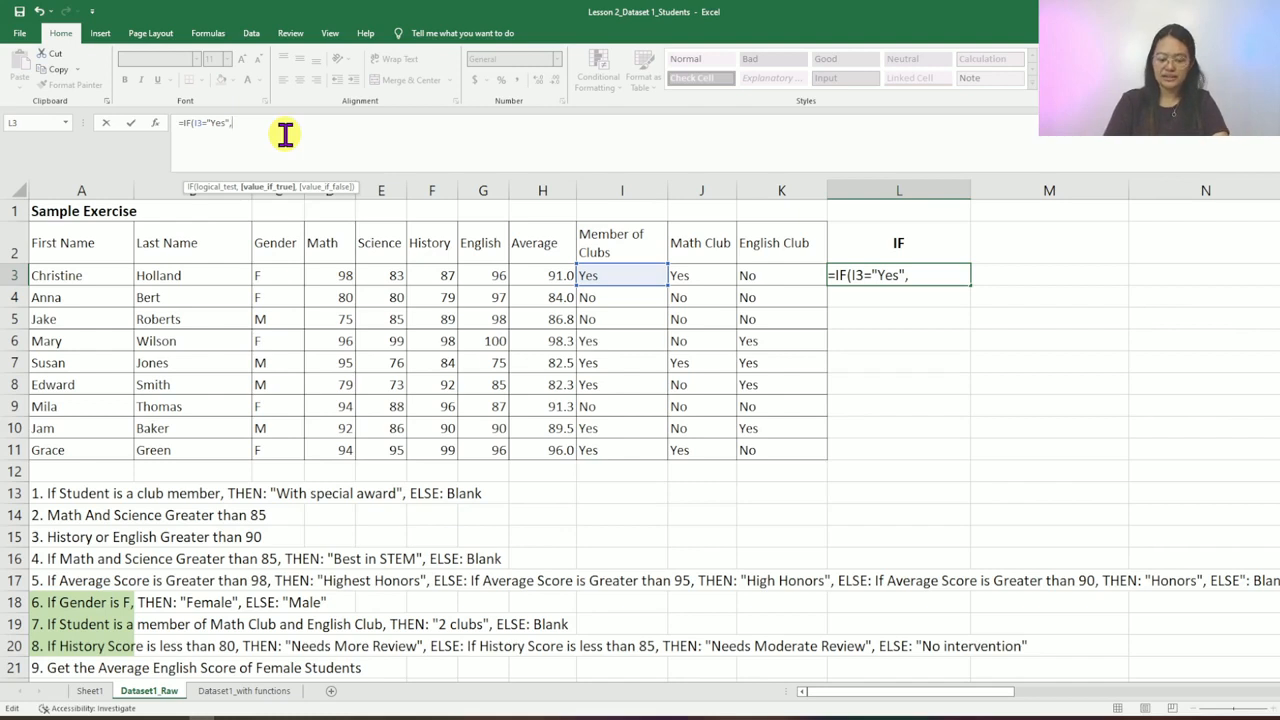
type("\"W")
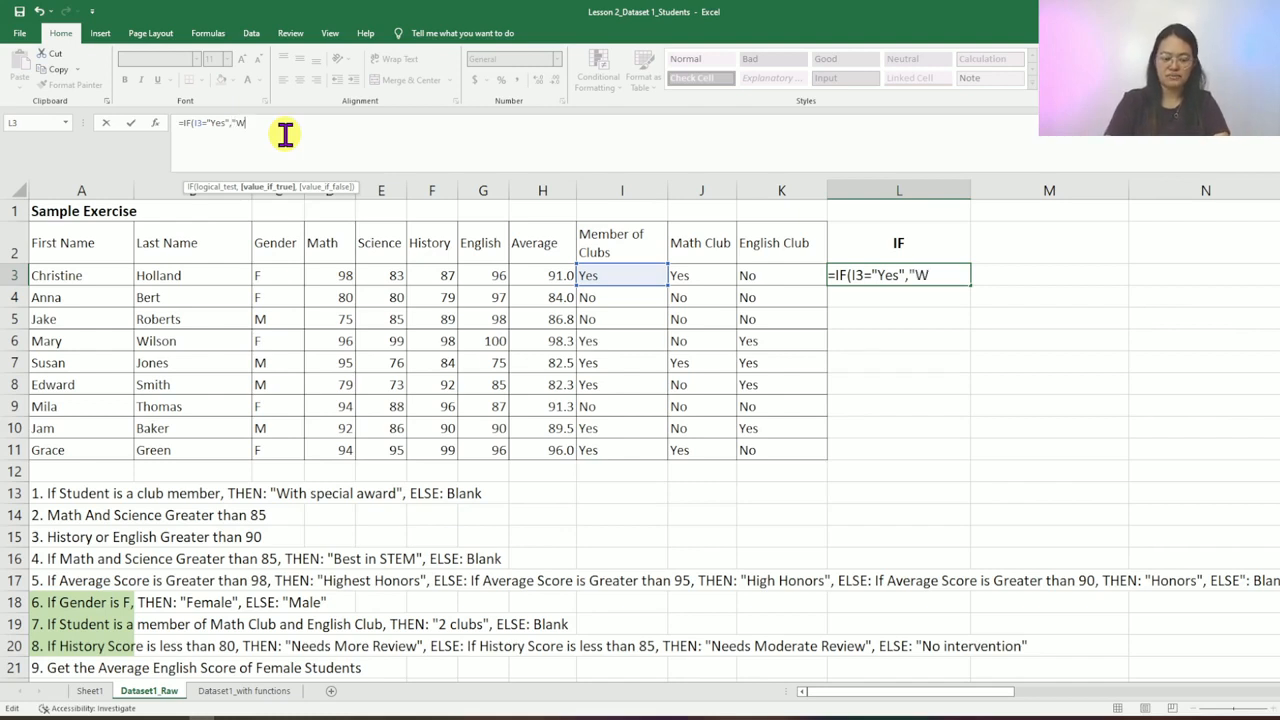
type("ith Specia")
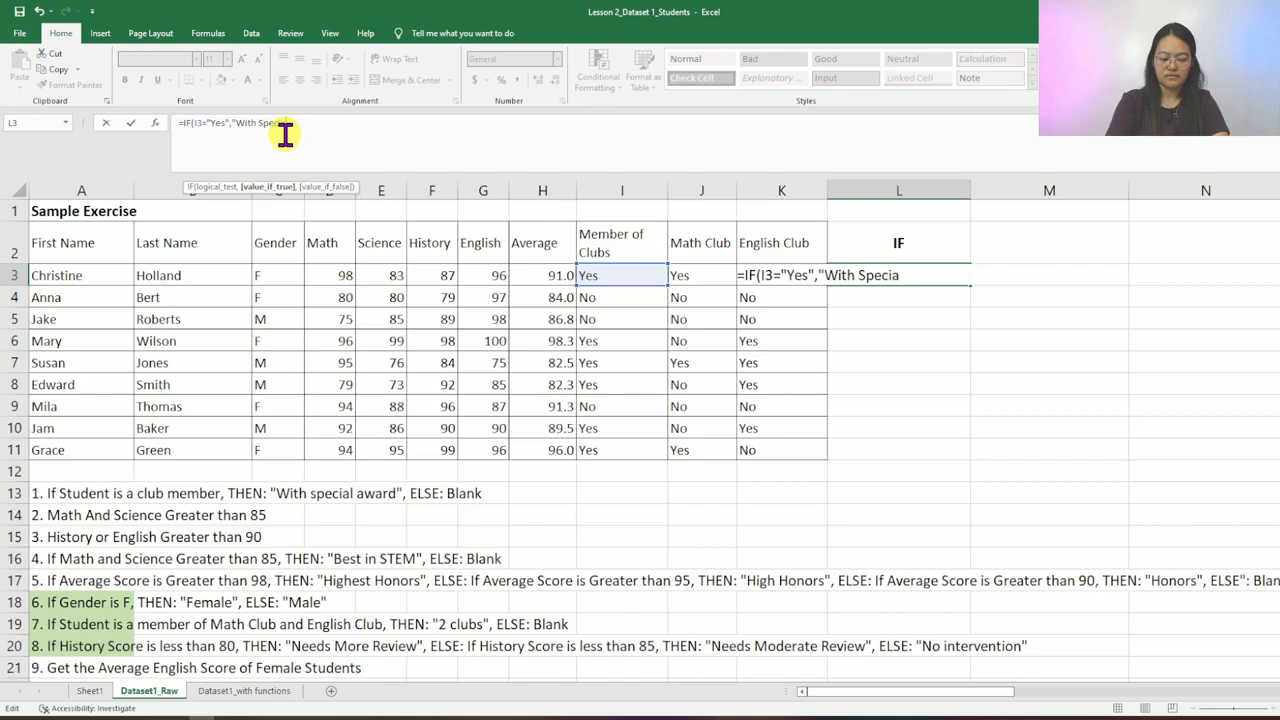
type("l Award\"")
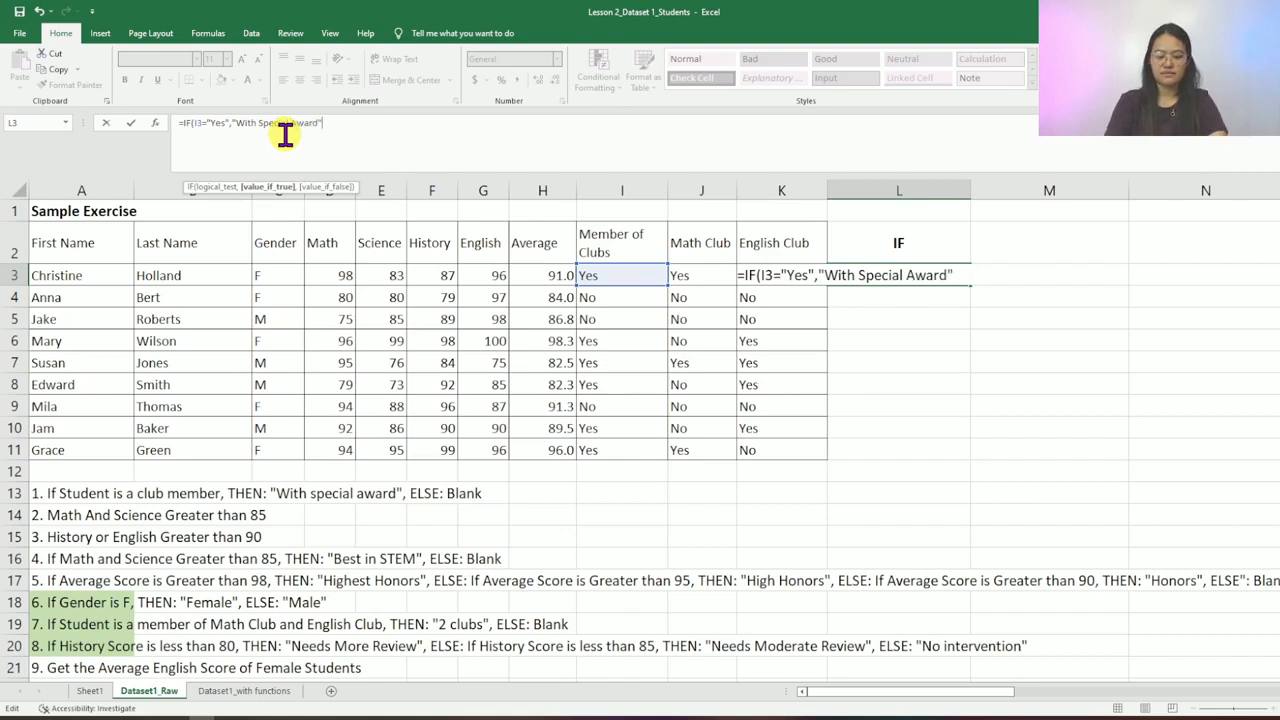
type(",")
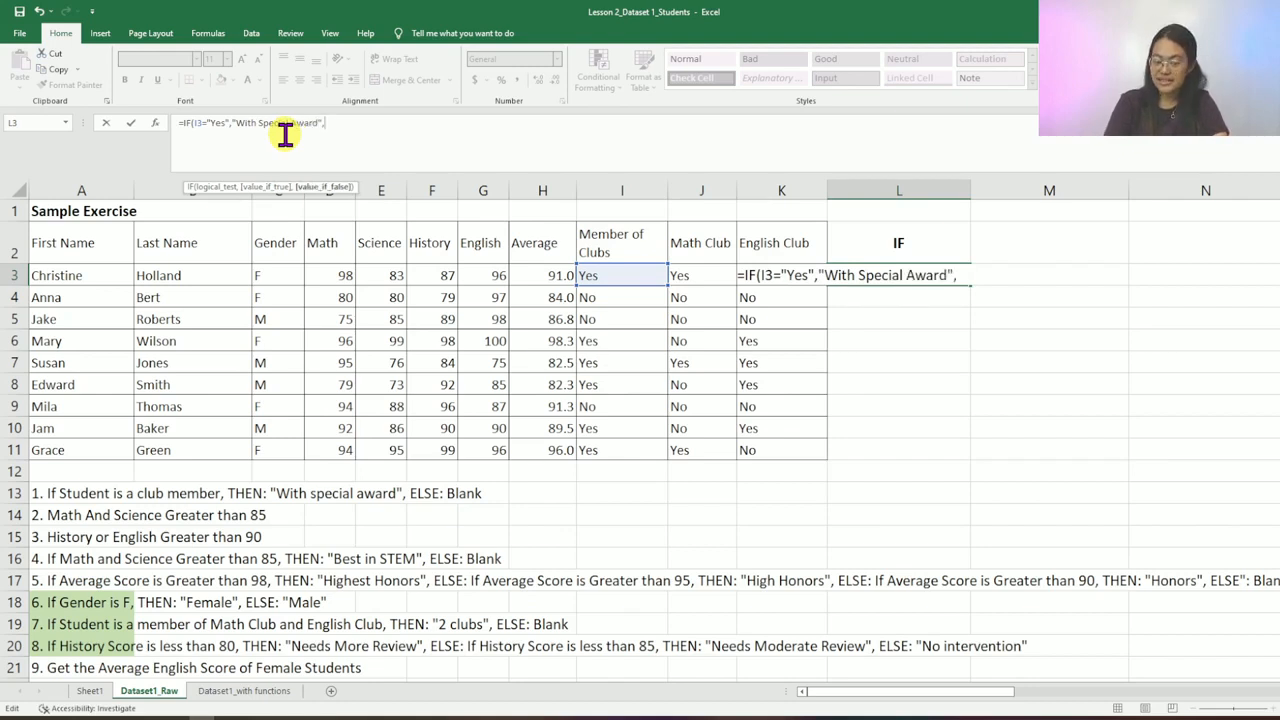
type("\"\"")
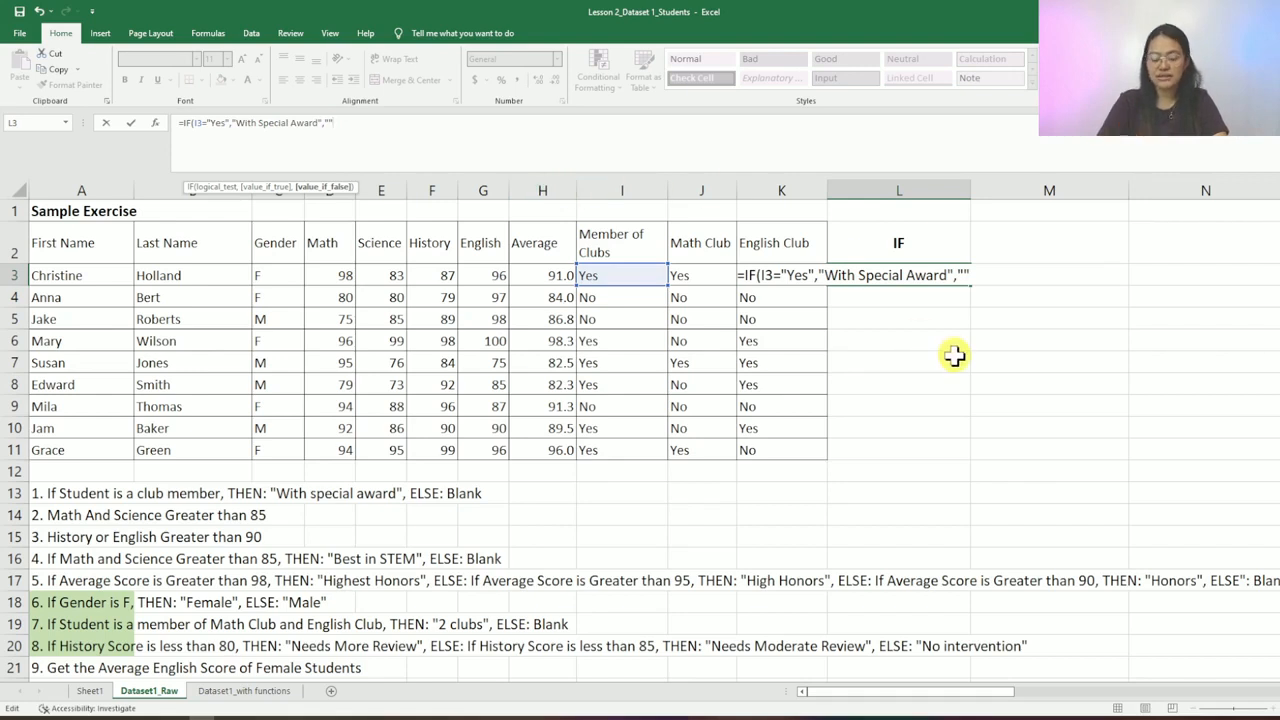
type(")")
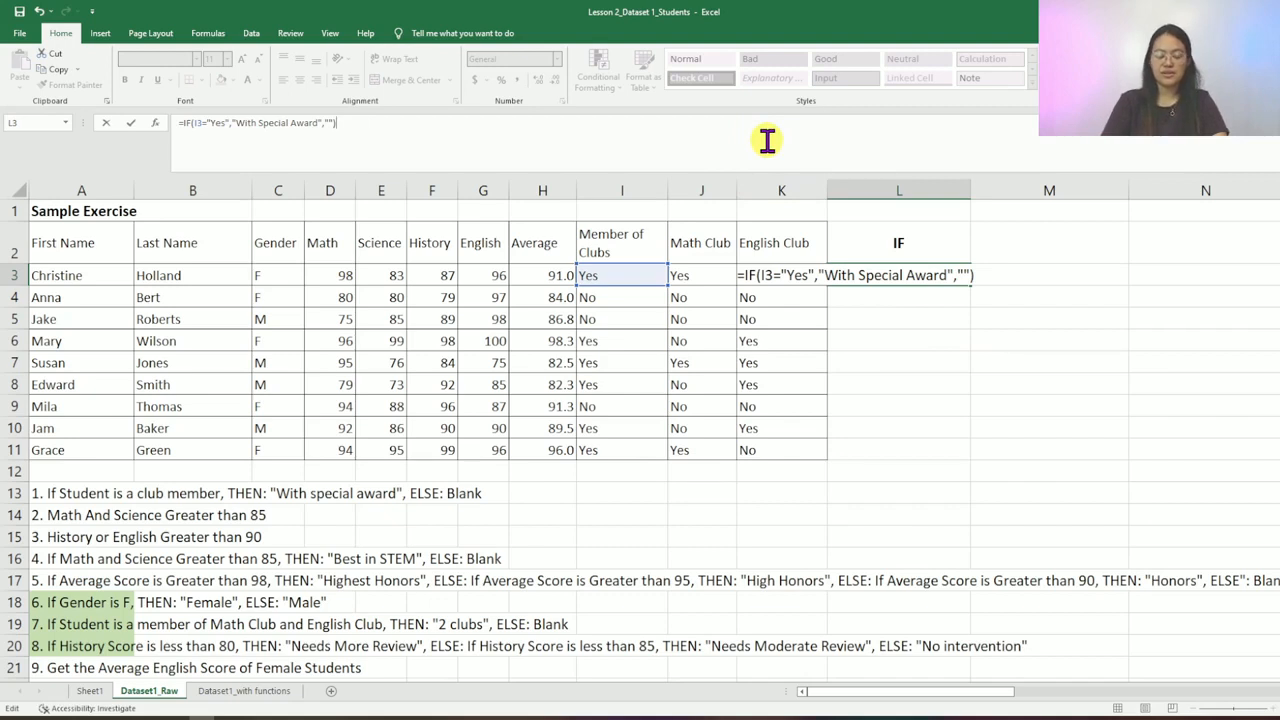
key("Return")
key("Up")
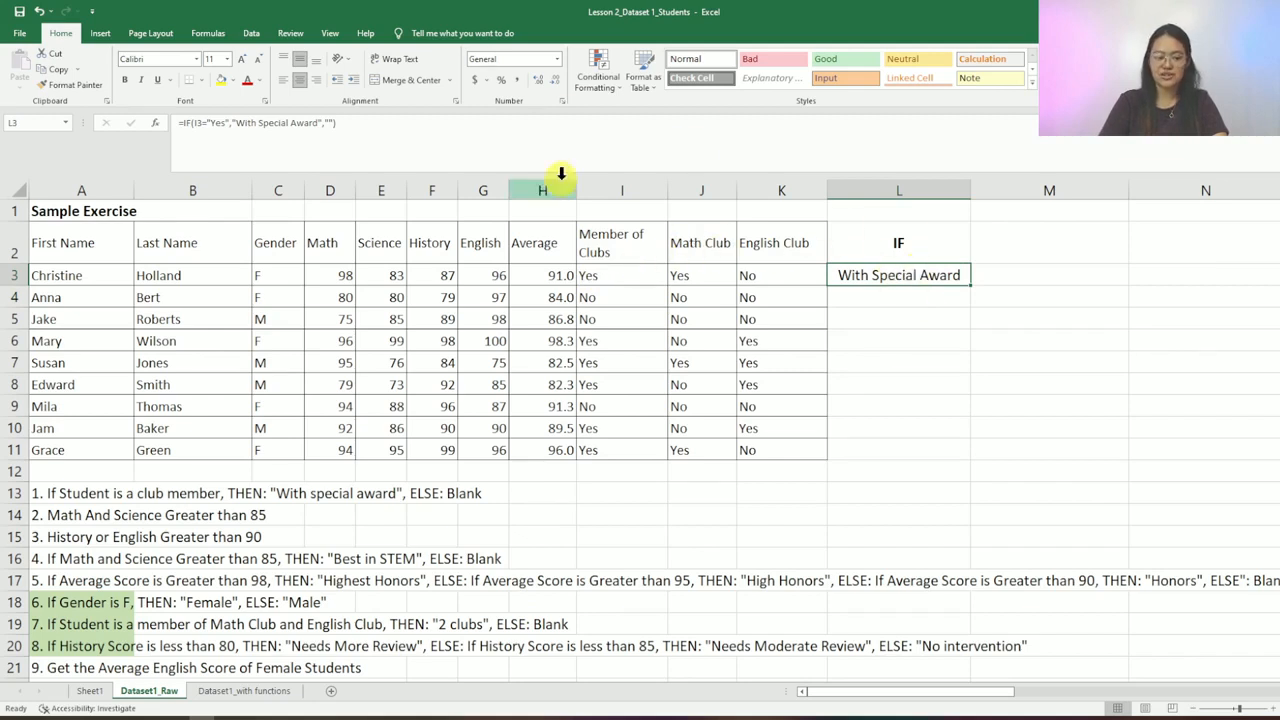
- Copy the IF formula from L3 into L4:L11
key("ctrl+c")
key("Down")
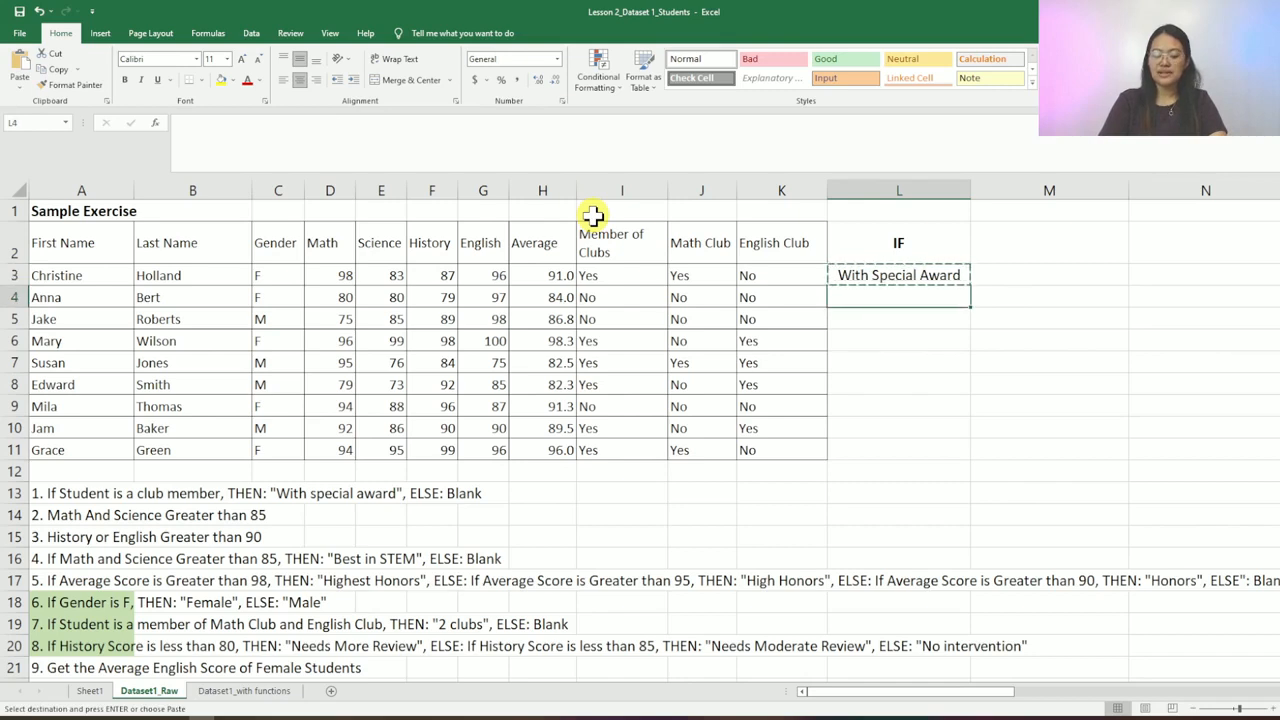
key("shift+Down")
key("shift+Down")
key("shift+Down")
key("shift+Down")
key("shift+Down")
key("shift+Down")
key("shift+Down")
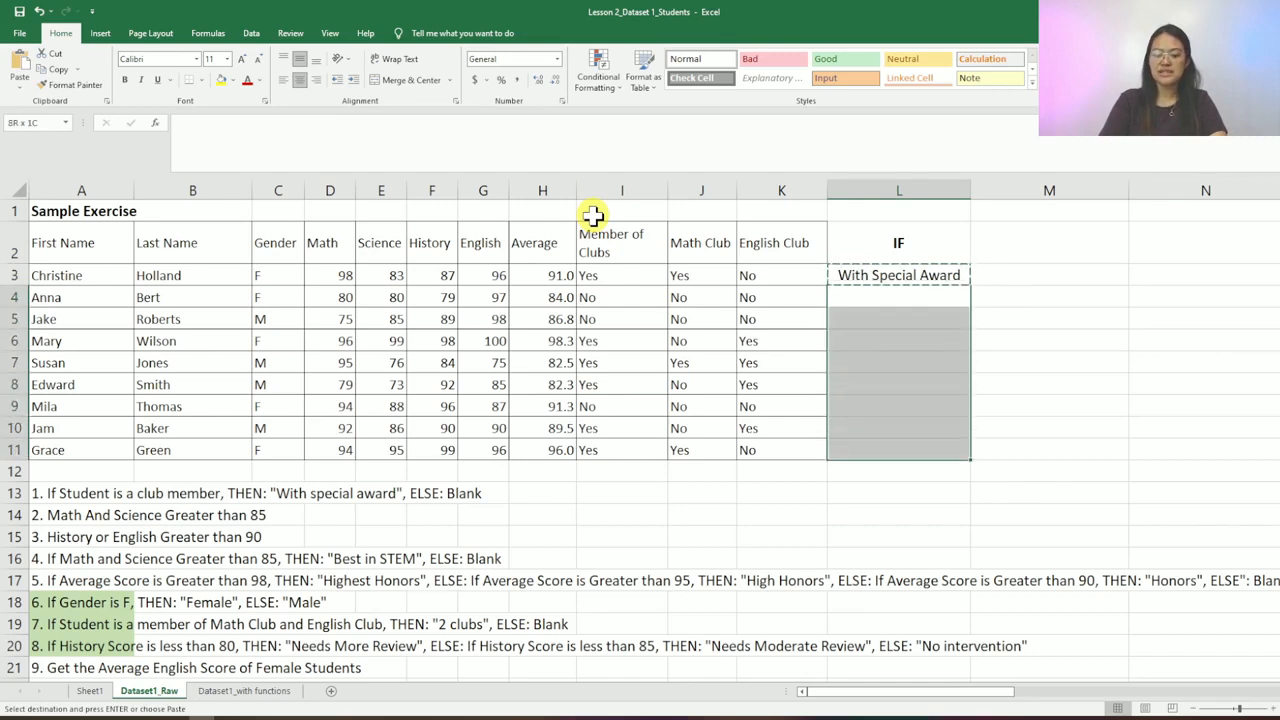
key("ctrl+v")
- Check the copied award results against row 4's club membership, then cancel the copy
key("Down")
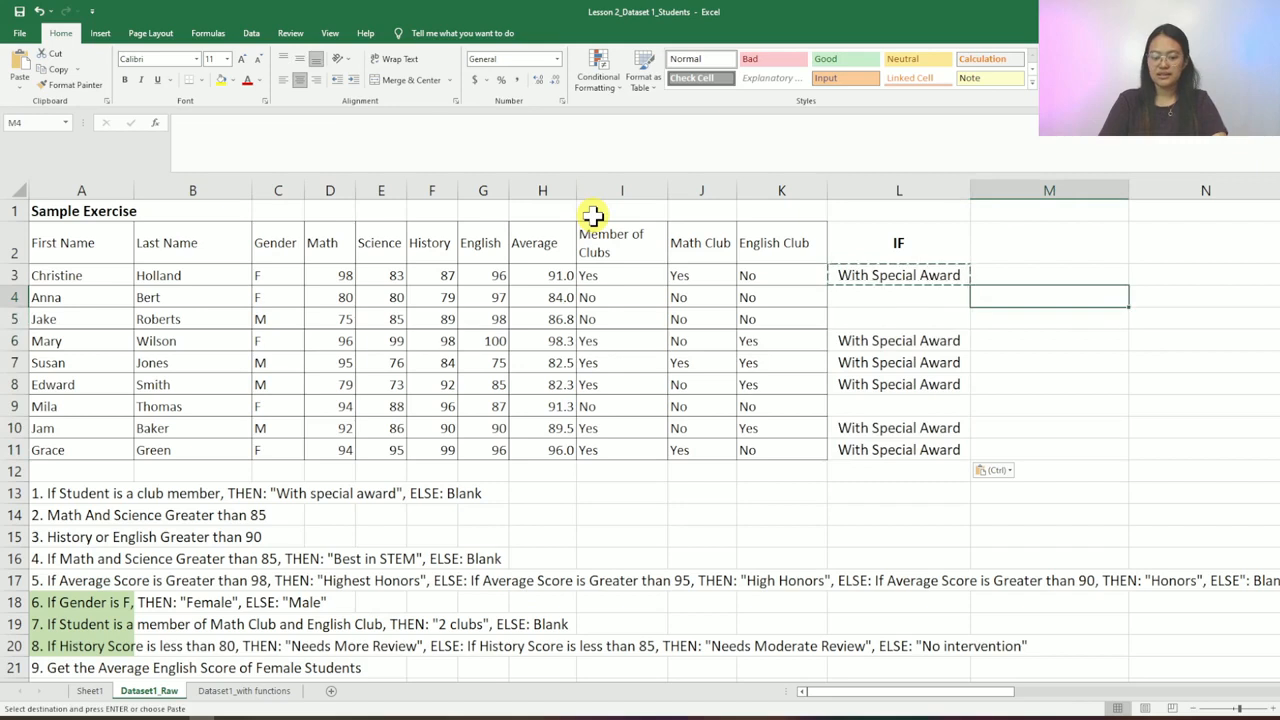
key("Down")
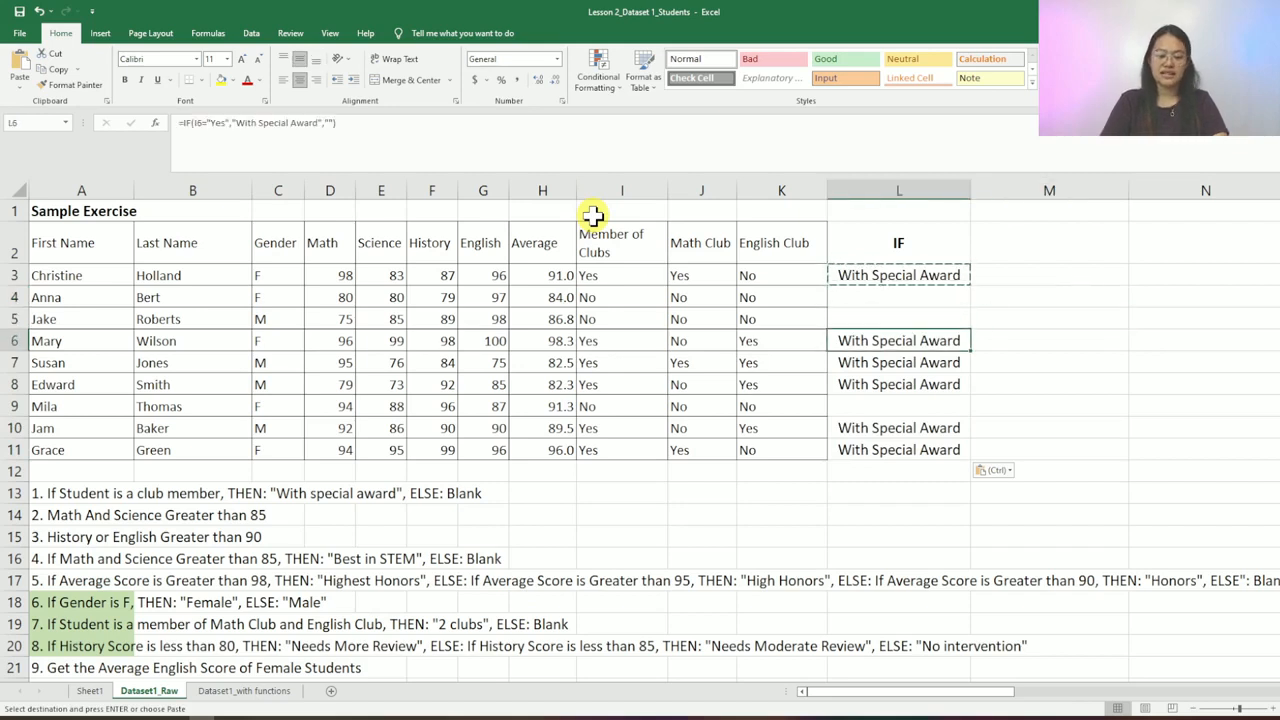
key("Up")
key("Up")
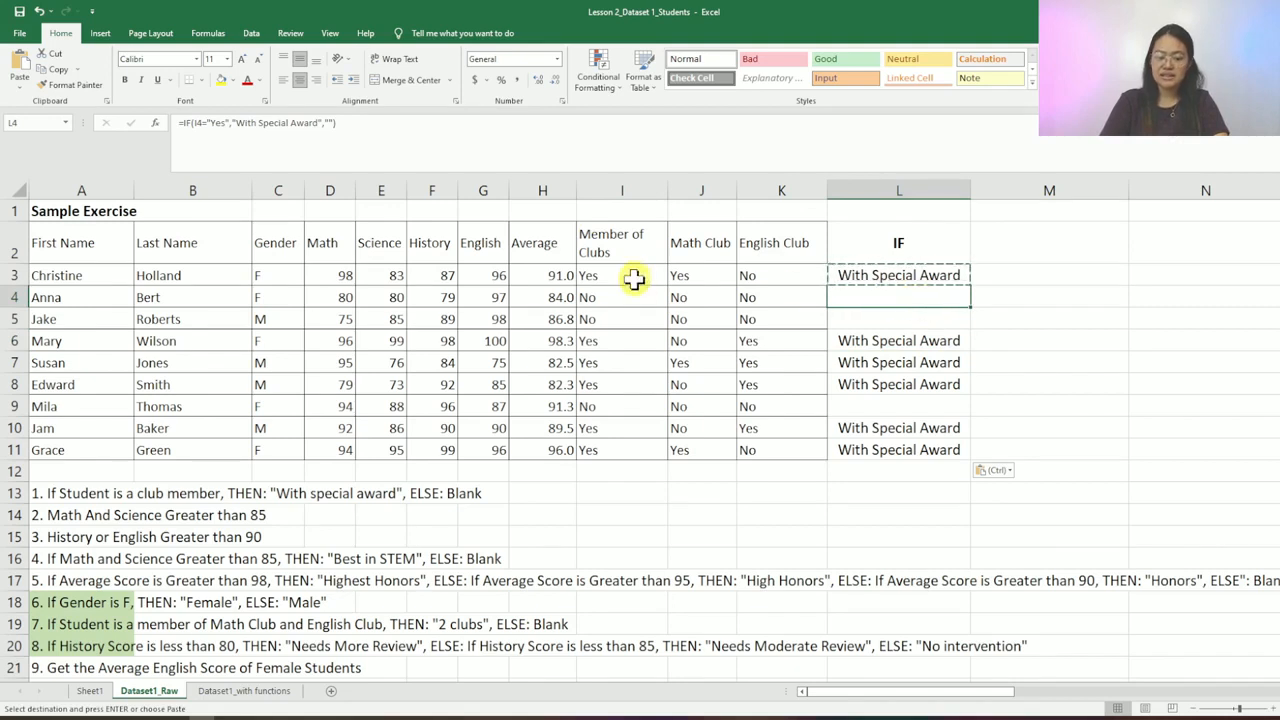
left_click(594, 296)
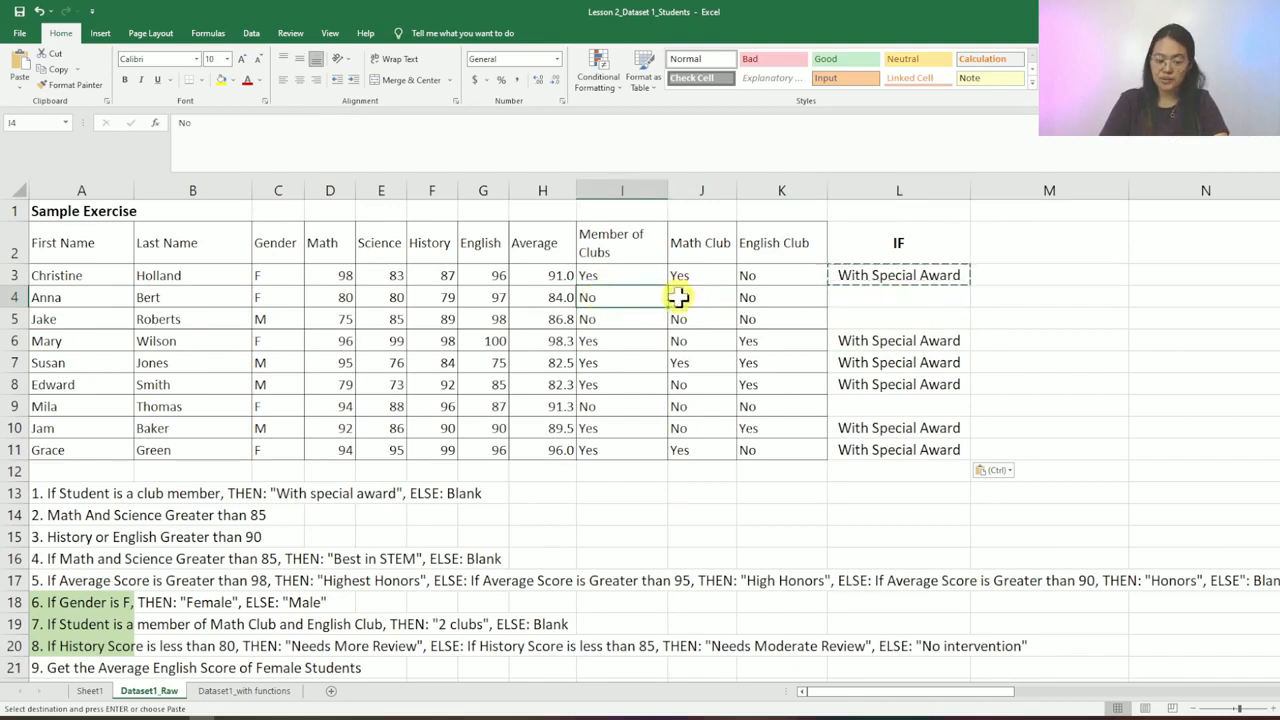
left_click(896, 296)
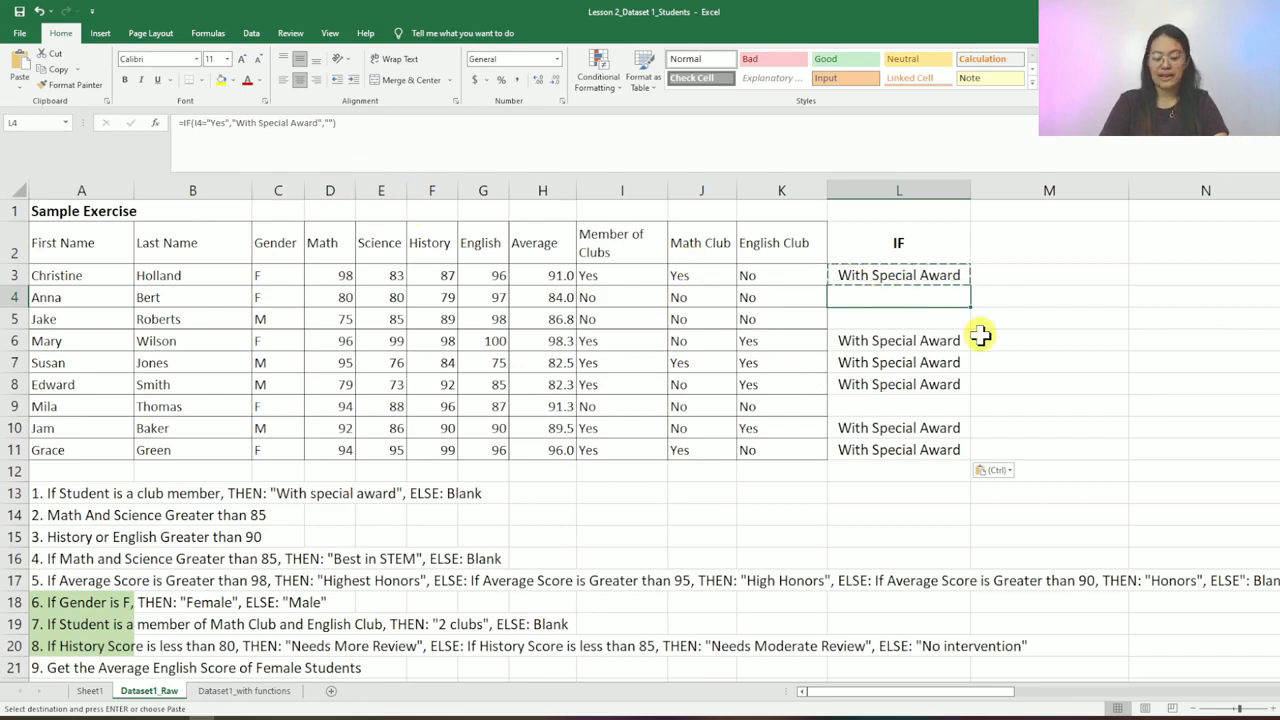
key("Escape")
- Step through the IF results and back up to the header cell L2
key("Down")
key("Down")
key("Up")
key("Up")
key("Up")
key("Up")
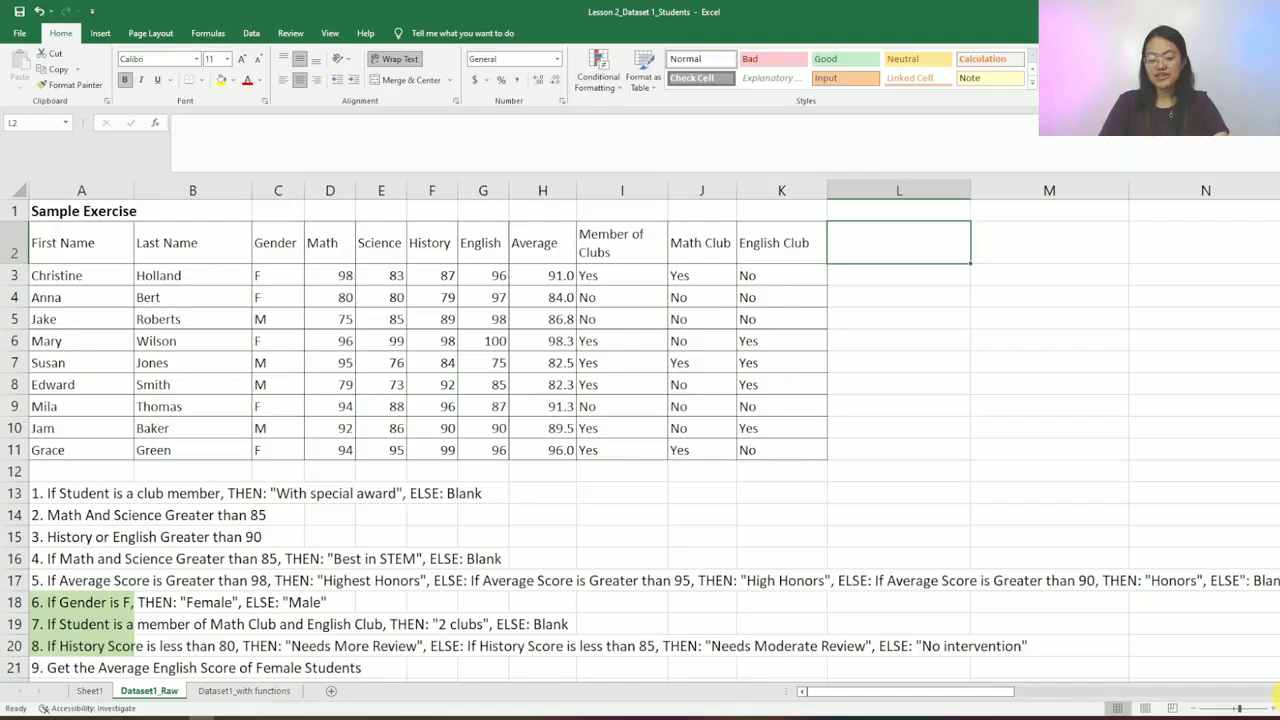
- Head L2 with AND and enter =AND(D3>85,E3>85) in L3, returning FALSE
type("ND")
key("Return")
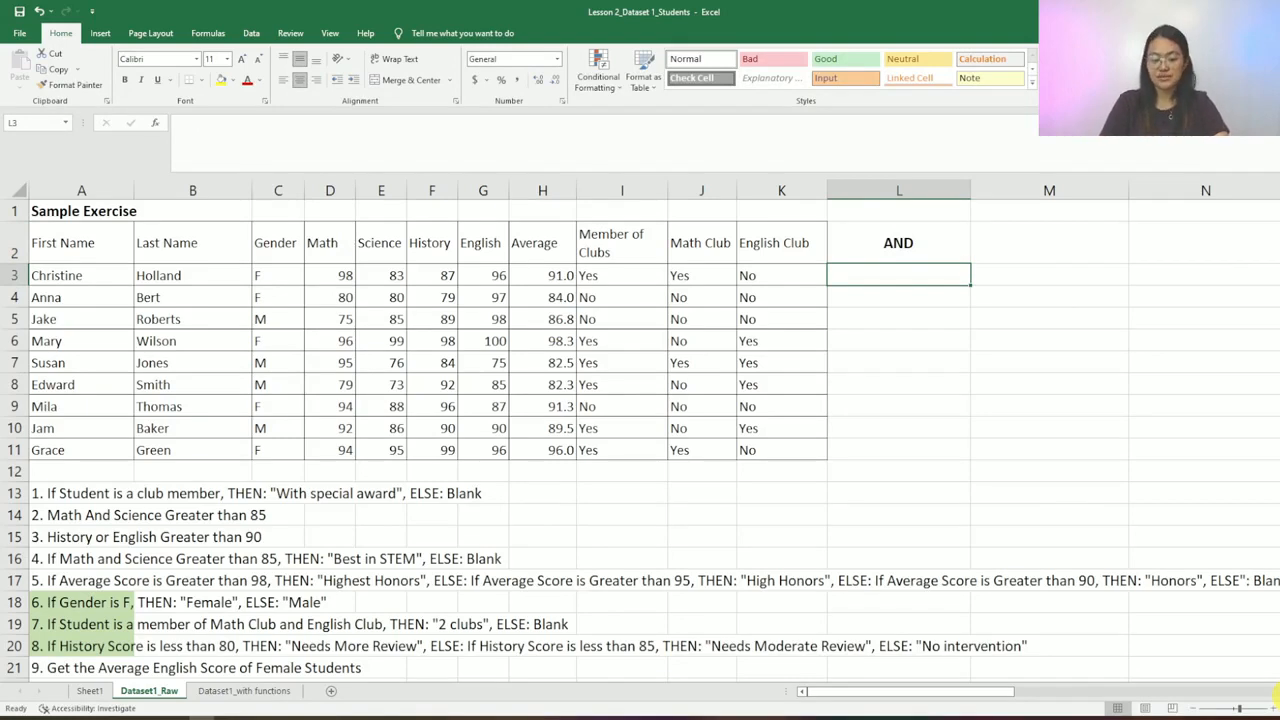
type("=")
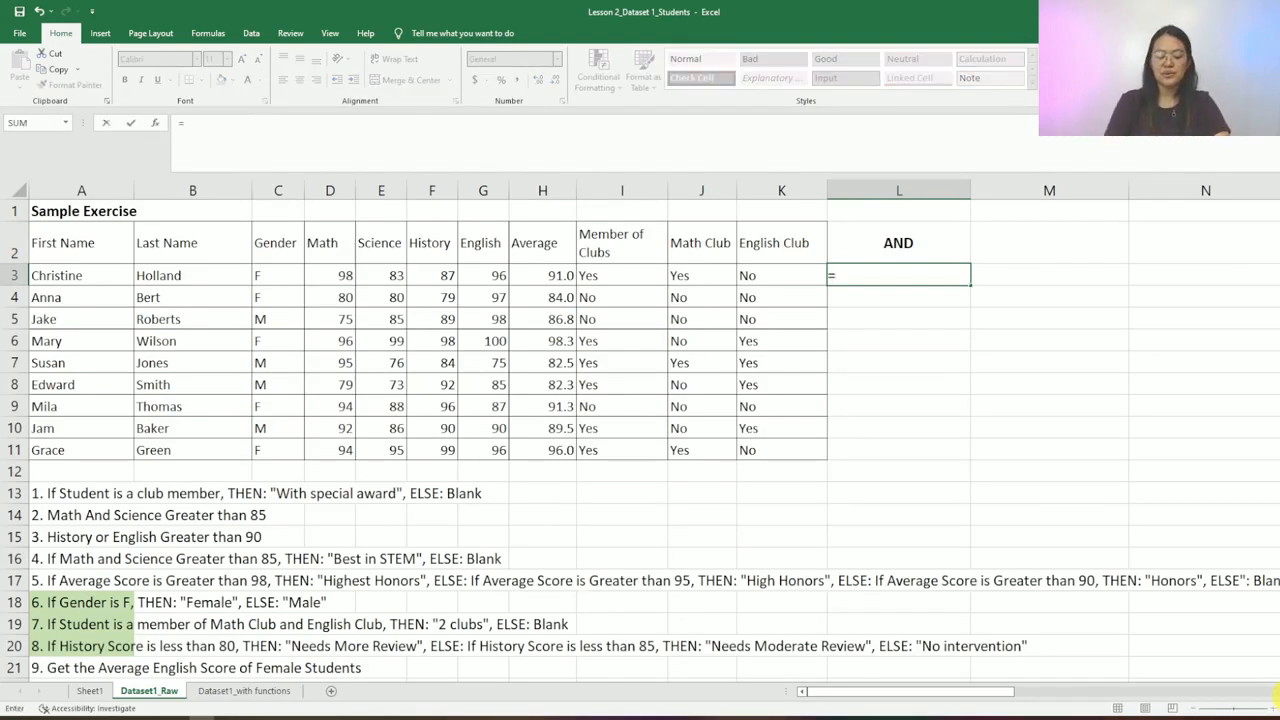
type("AND")
type("(")
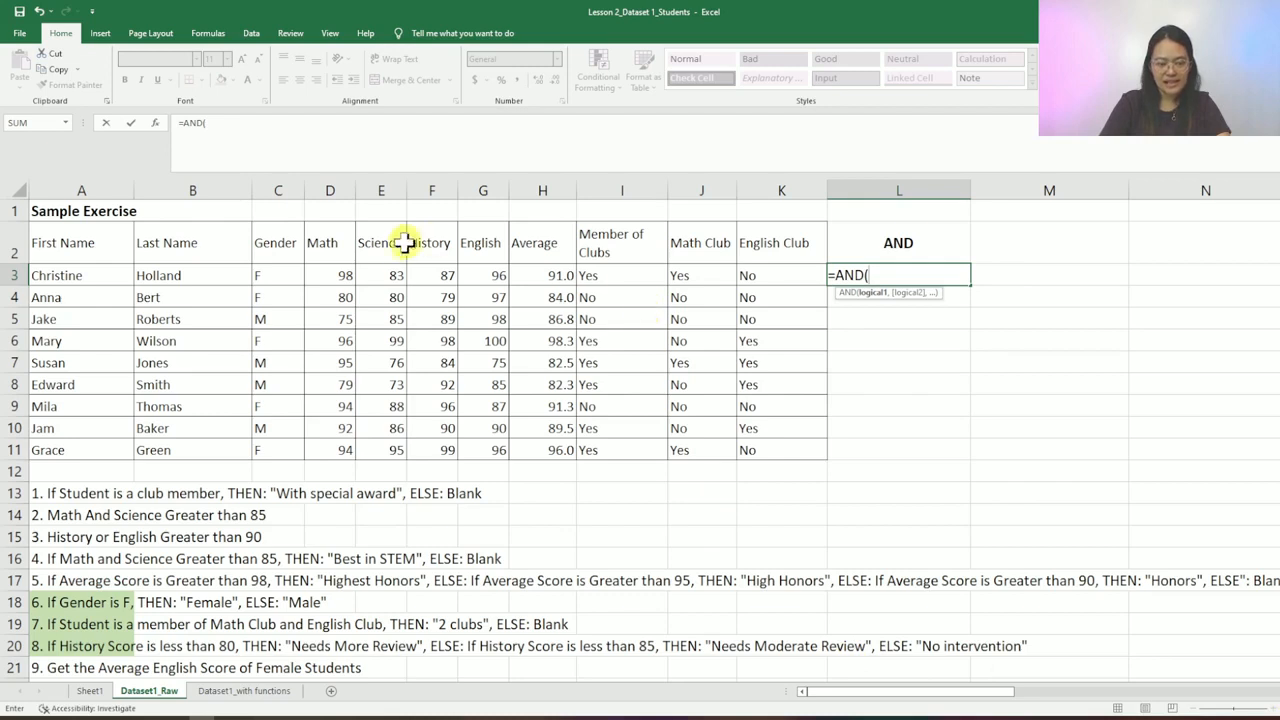
left_click(341, 274)
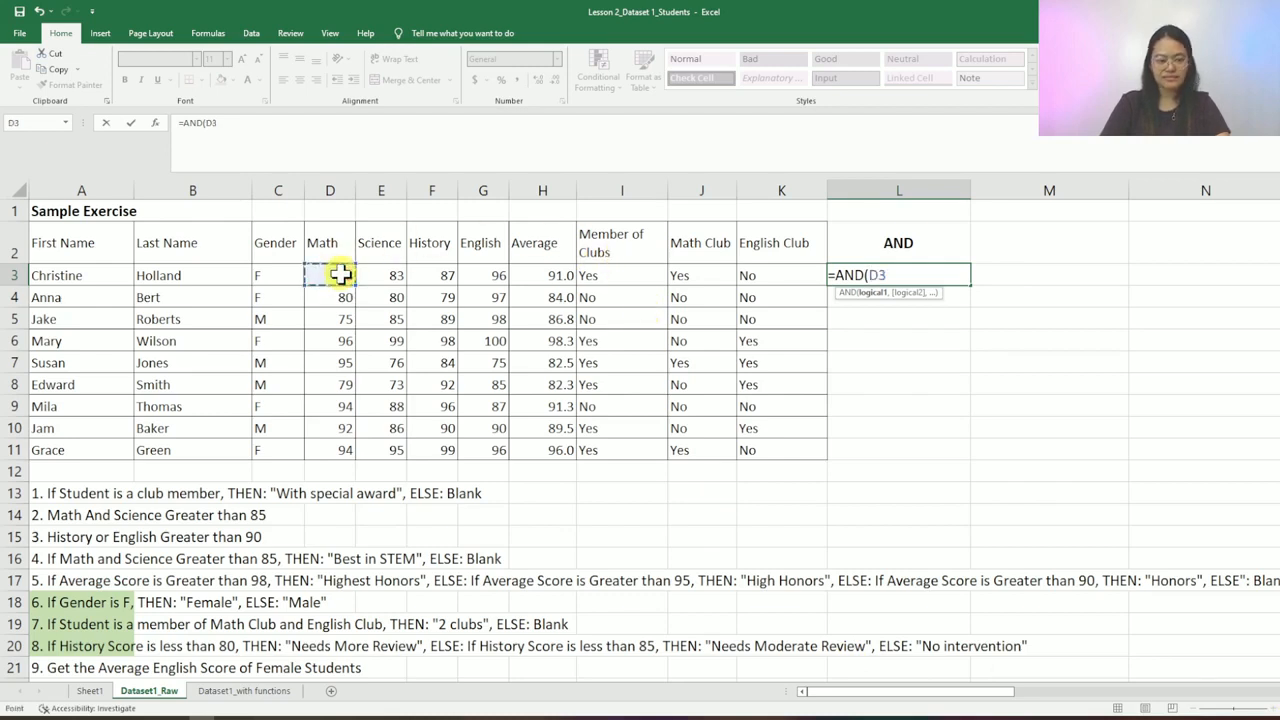
type(">")
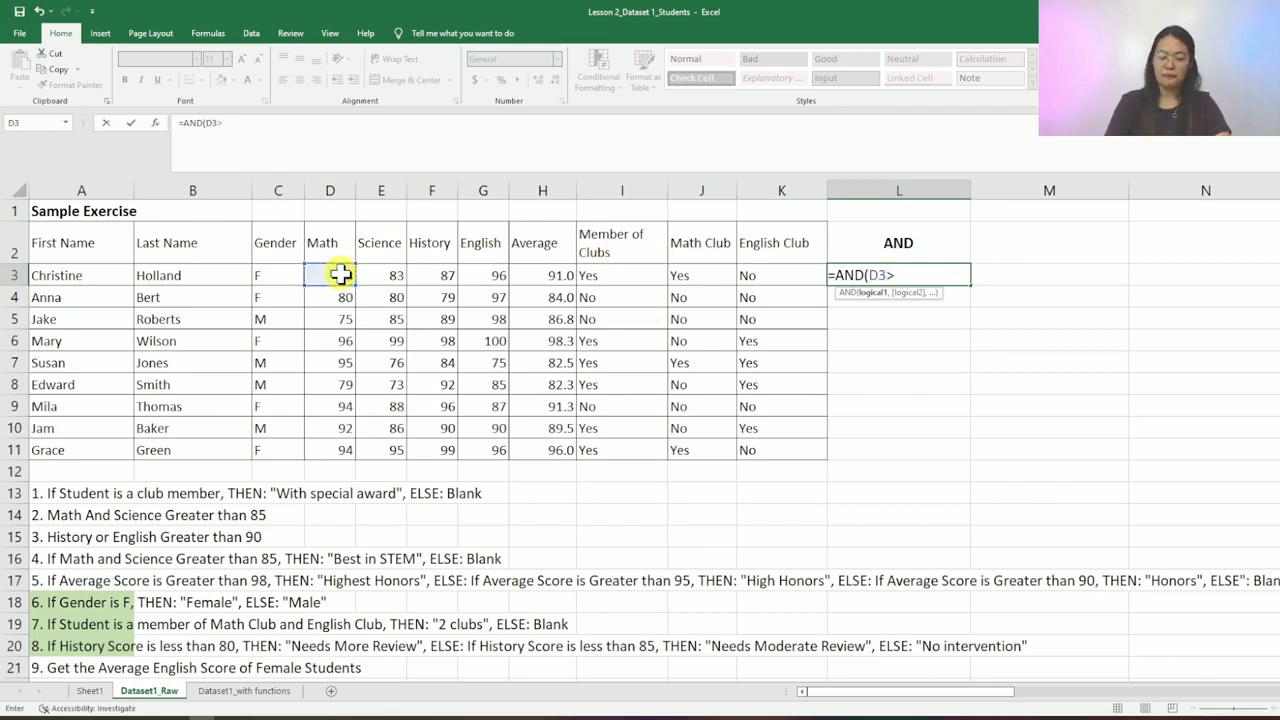
type("85")
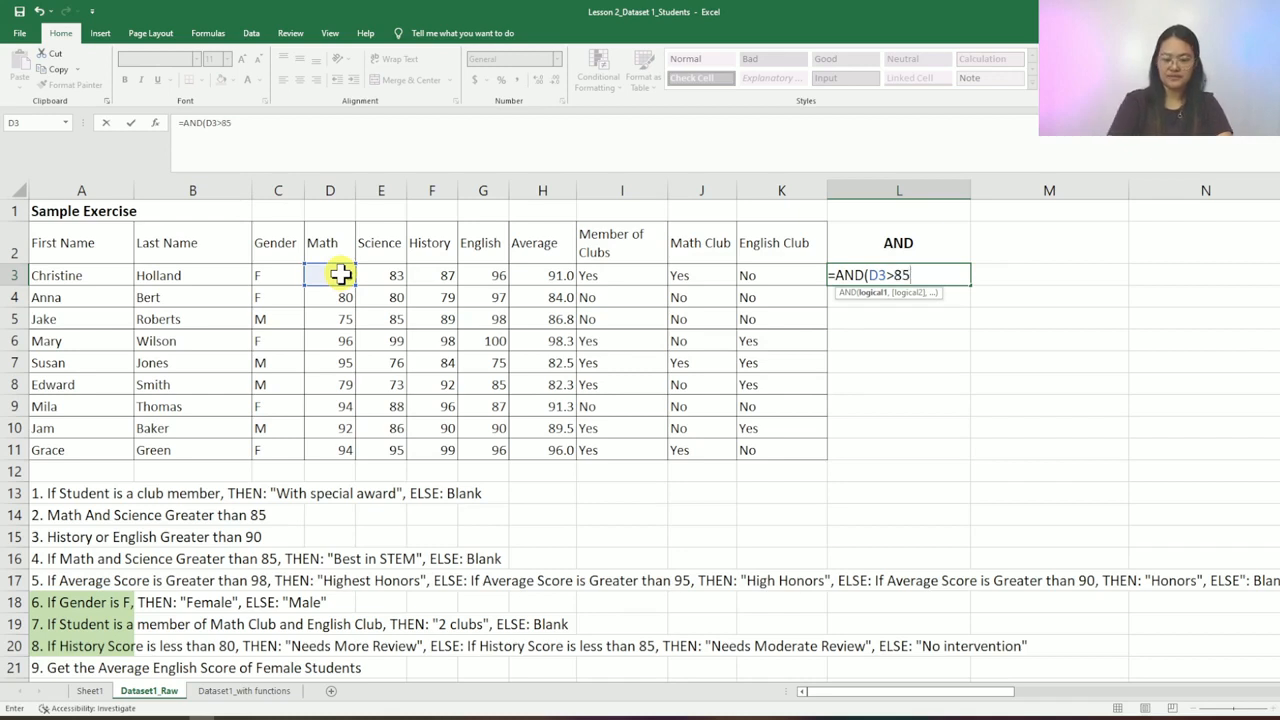
type(",")
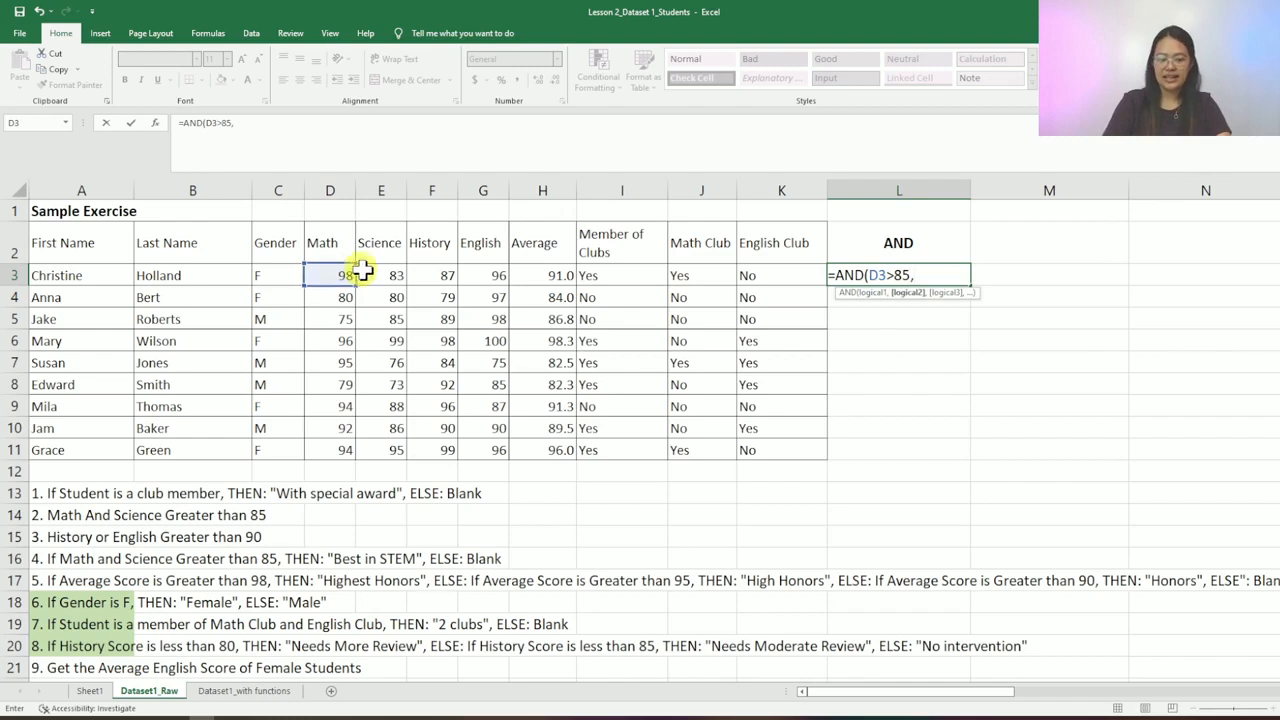
left_click(382, 272)
type(">8")
type("5)")
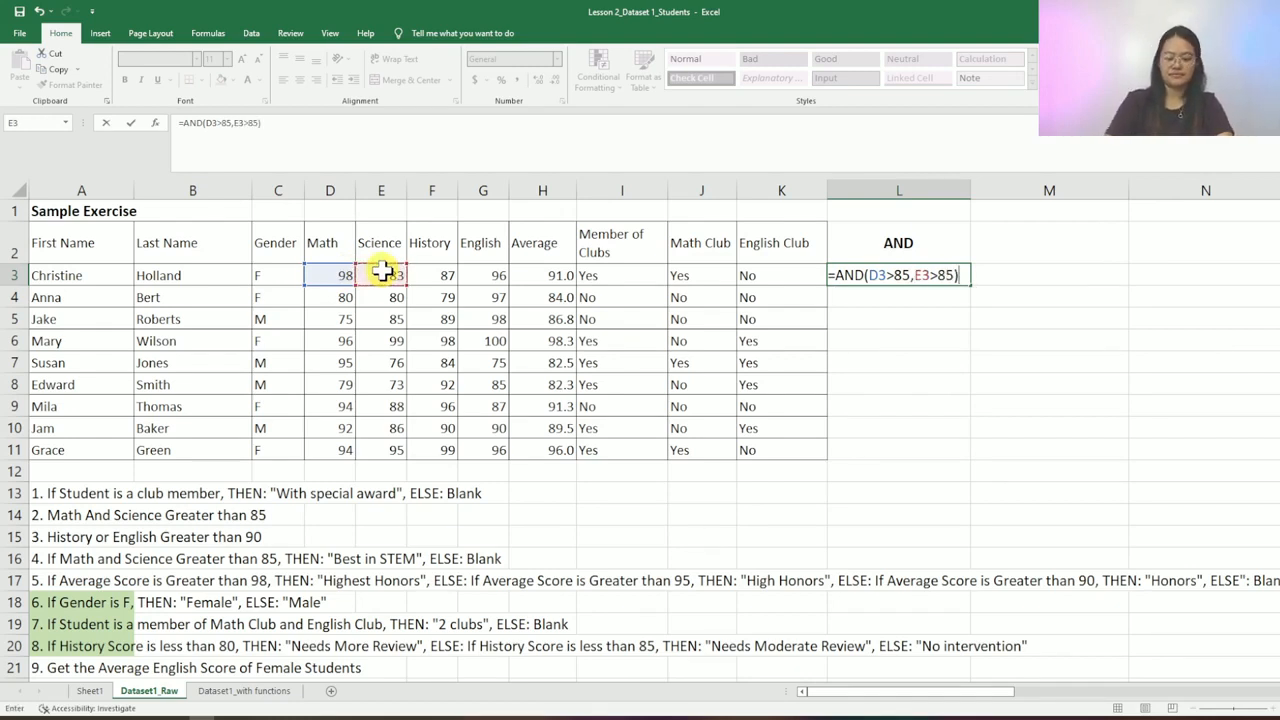
key("Return")
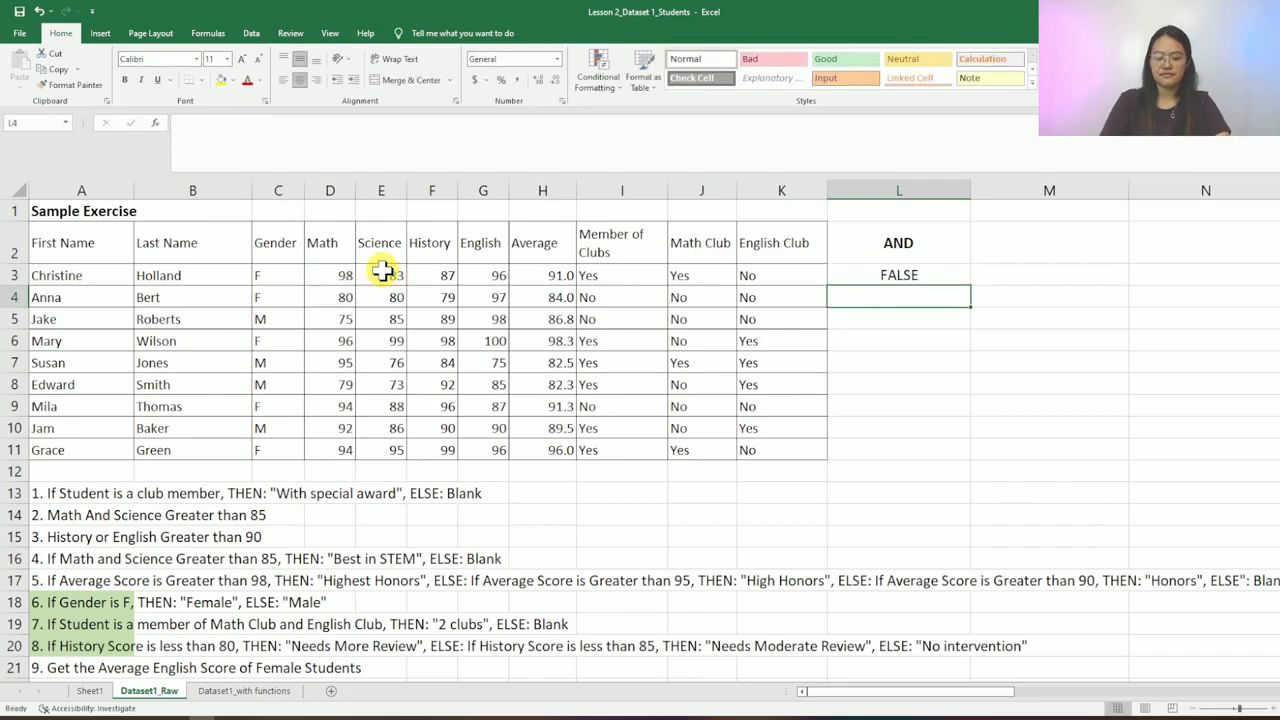
key("Up")
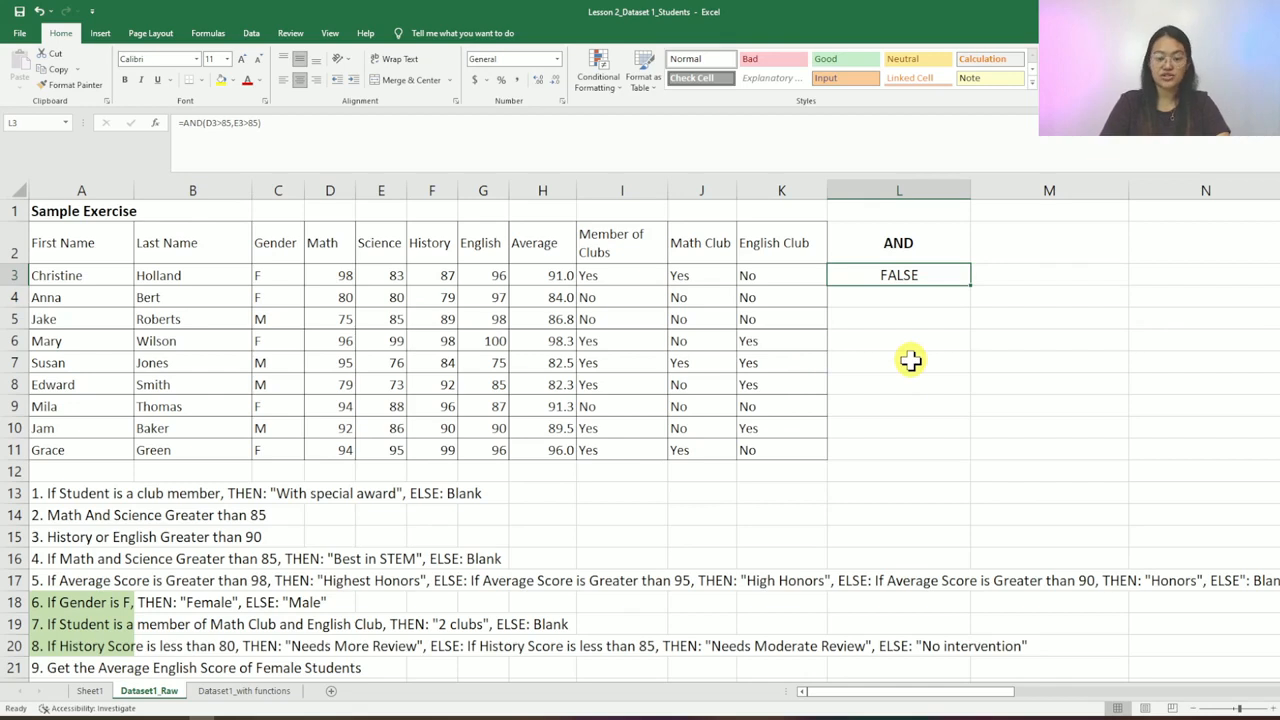
- Paste the AND formula into L4:L11 and compare row 6's scores with its result
key("ctrl+c")
key("Down")
key("shift+Down")
key("shift+Down")
key("shift+Down")
key("shift+Down")
key("shift+Down")
key("shift+Down")
key("shift+Down")
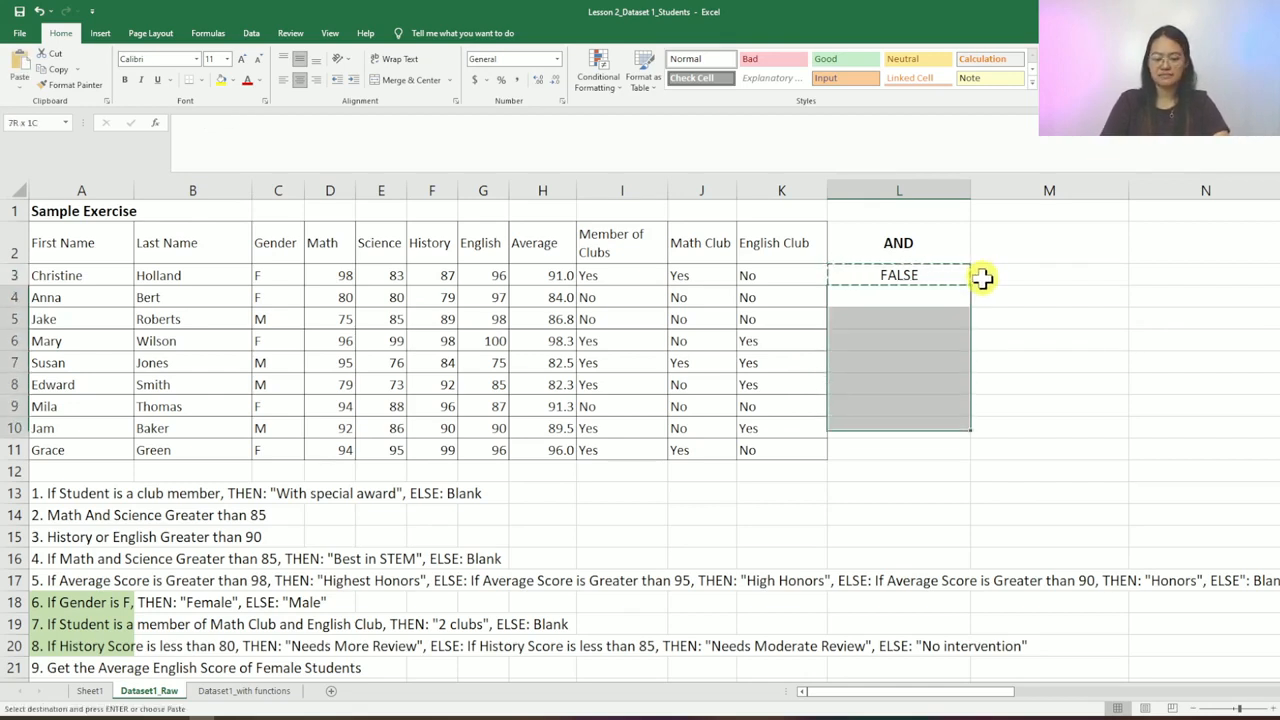
key("ctrl+v")
key("Right")
left_click(907, 339)
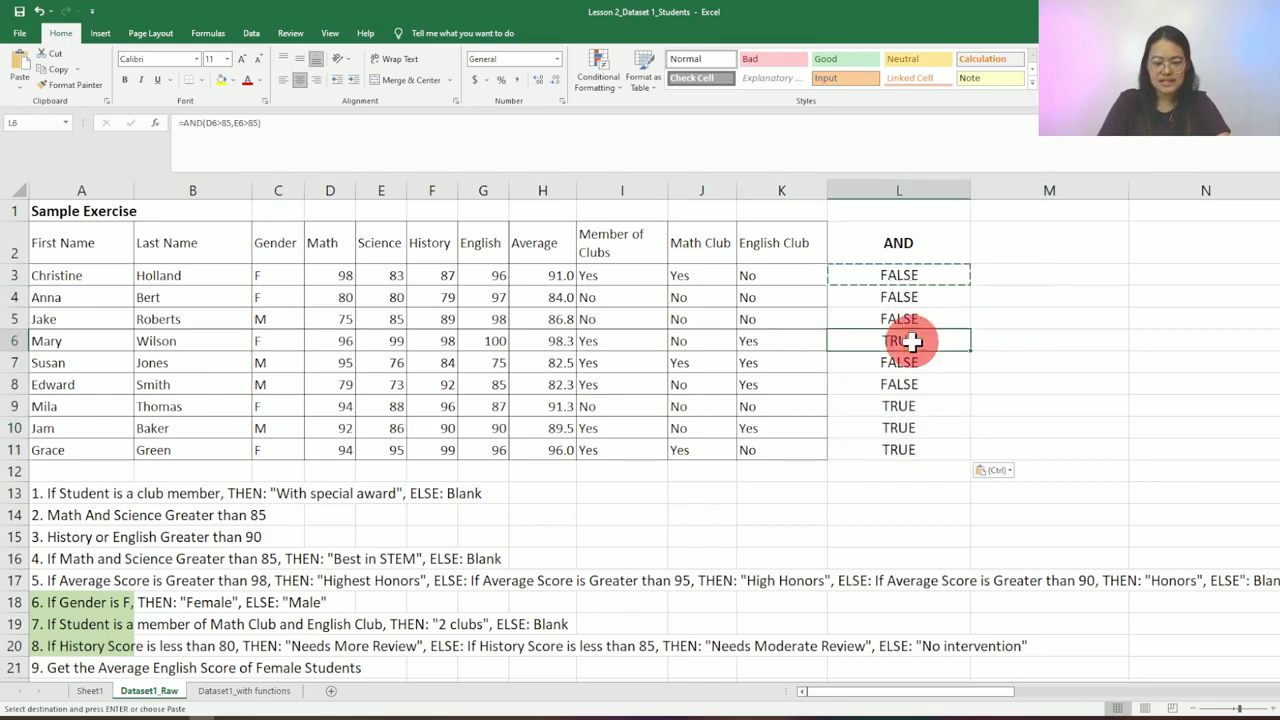
key("shift+space")
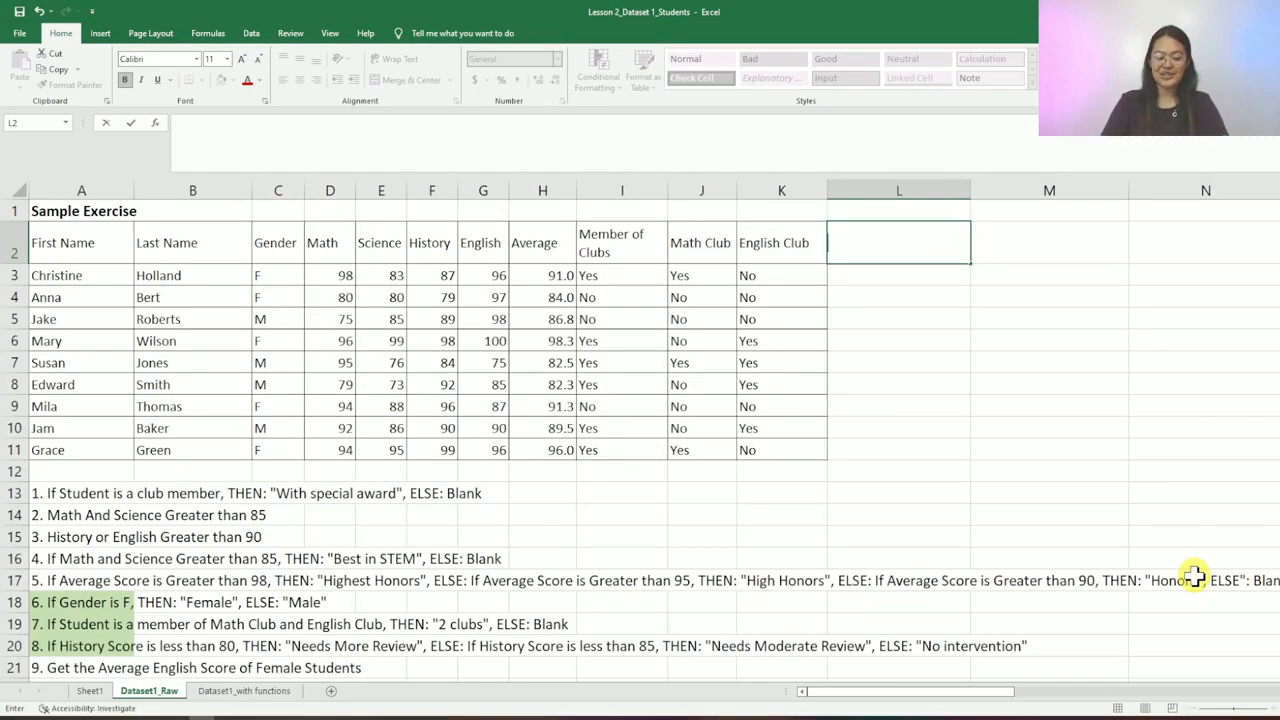
- Head L2 with OR and enter =OR(F3>90,G3>90) in L3
type("OR")
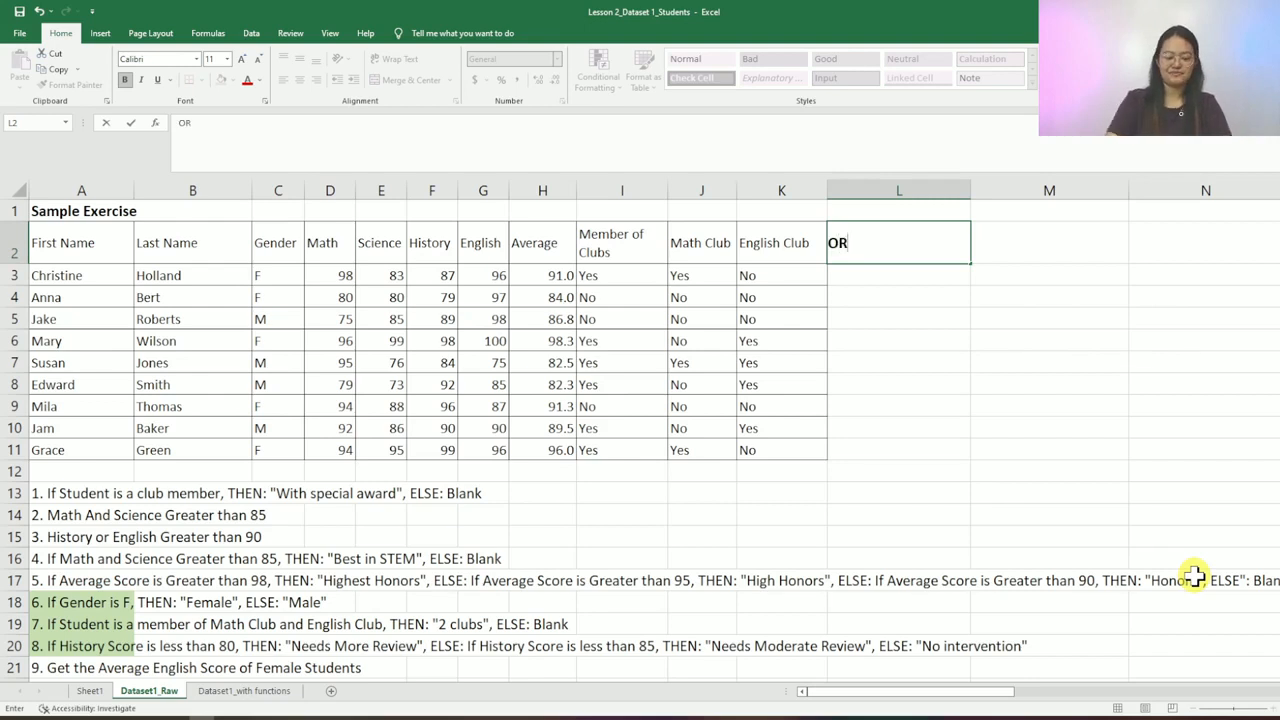
key("Return")
type("=OR(")
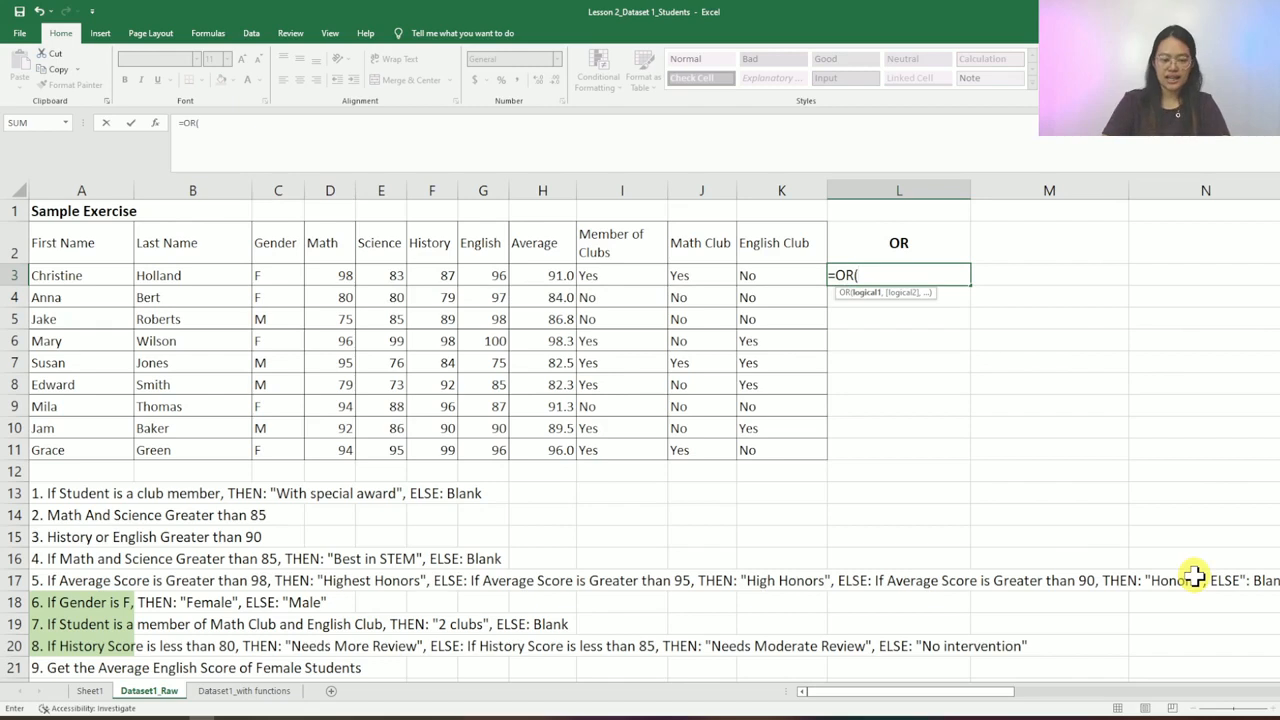
left_click(443, 277)
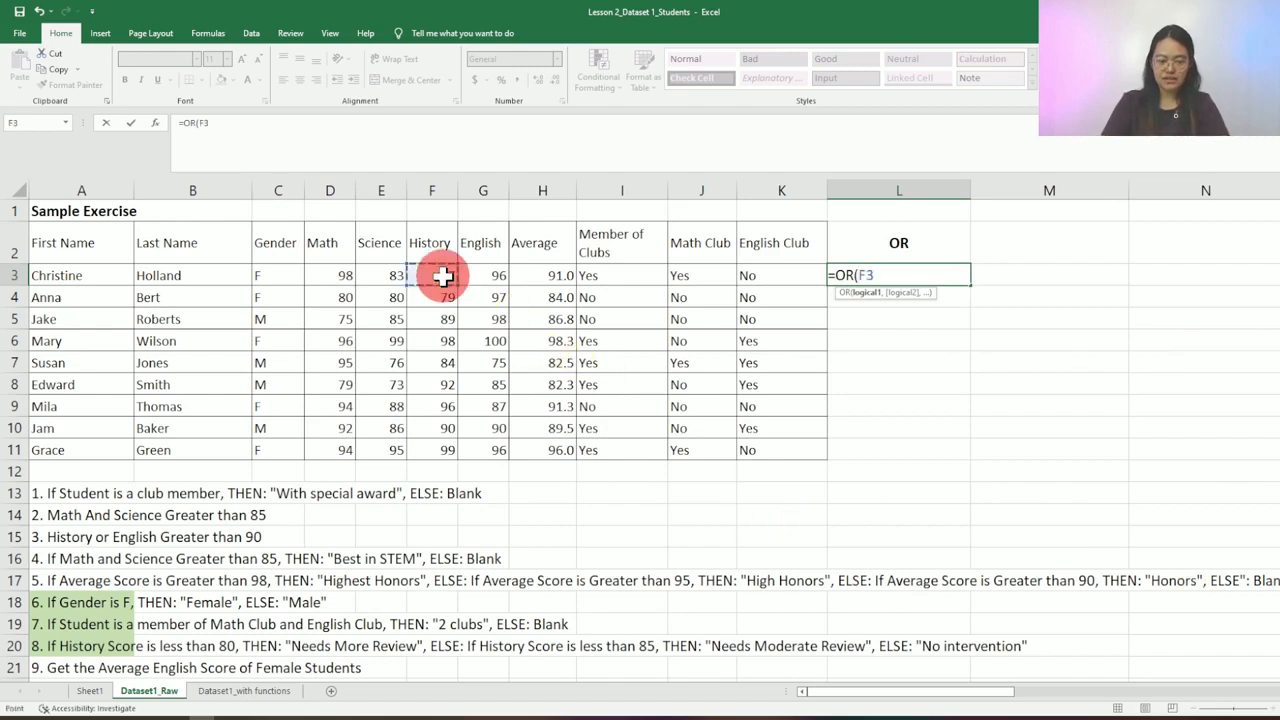
type(">90,")
left_click(497, 273)
type(">90)")
key("Return")
key("Up")
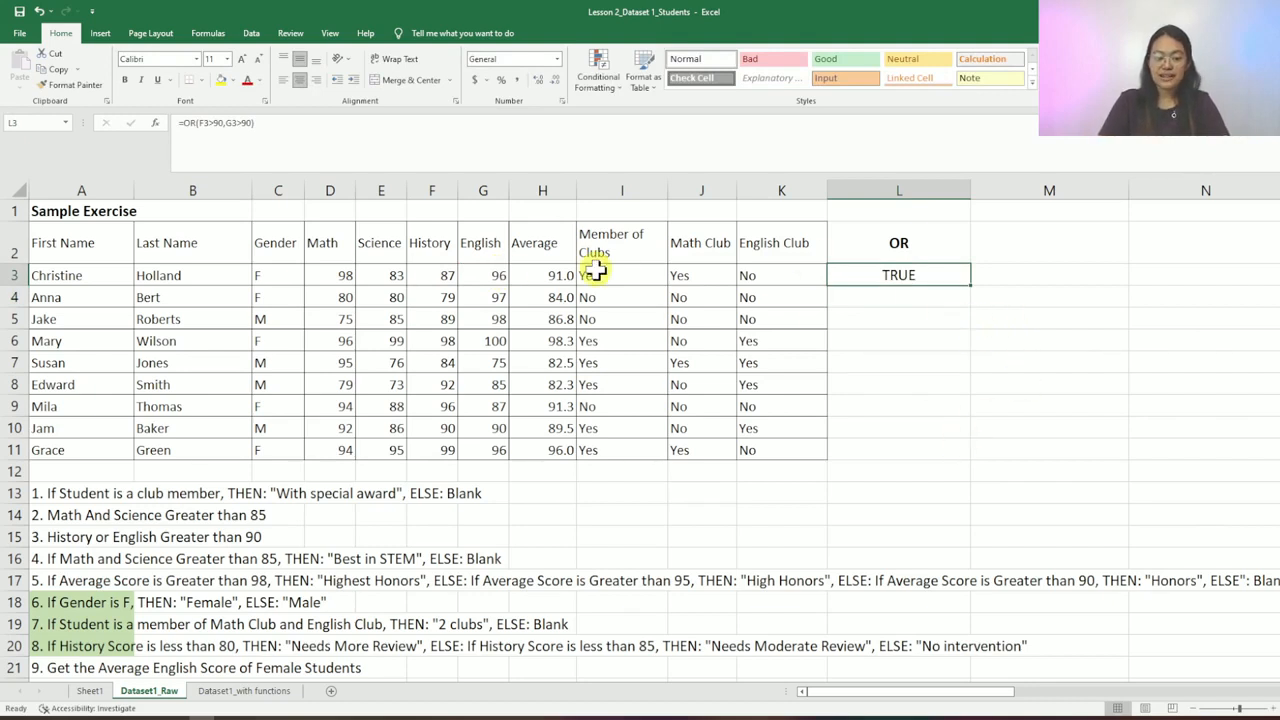
- Verify L3's TRUE result against the History F3 and English G3 scores
left_click(420, 281)
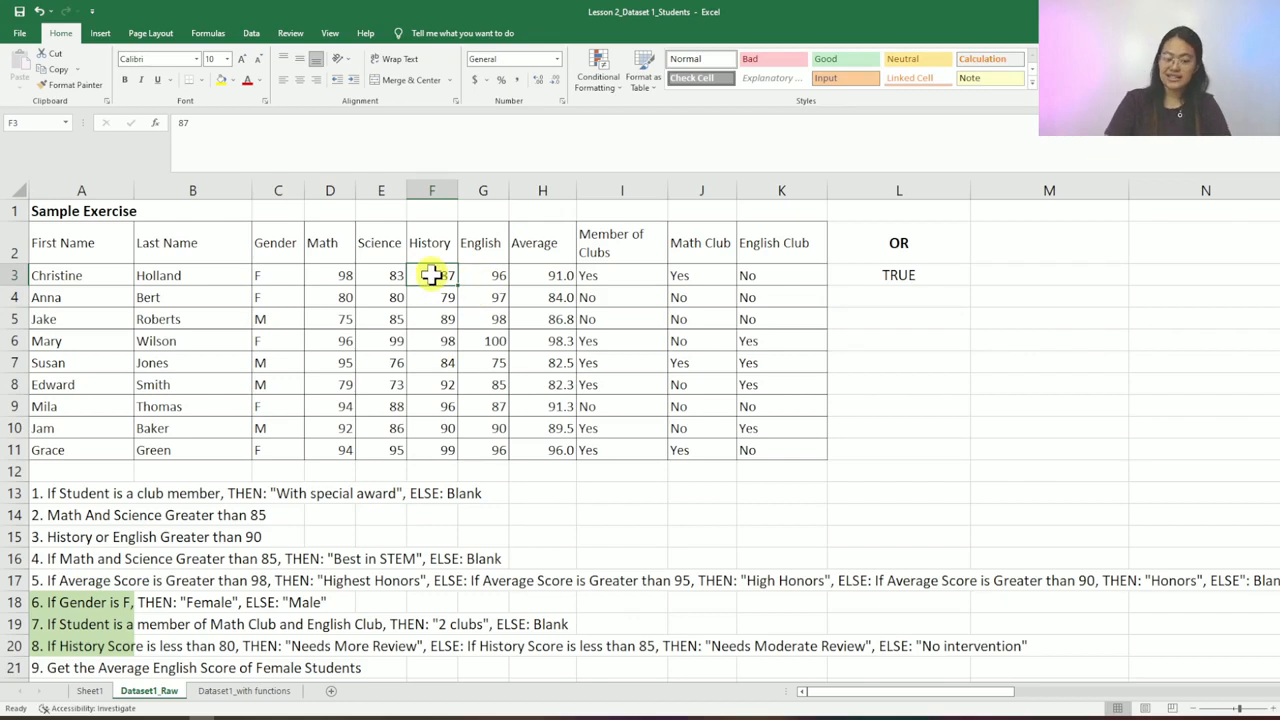
left_click(497, 272)
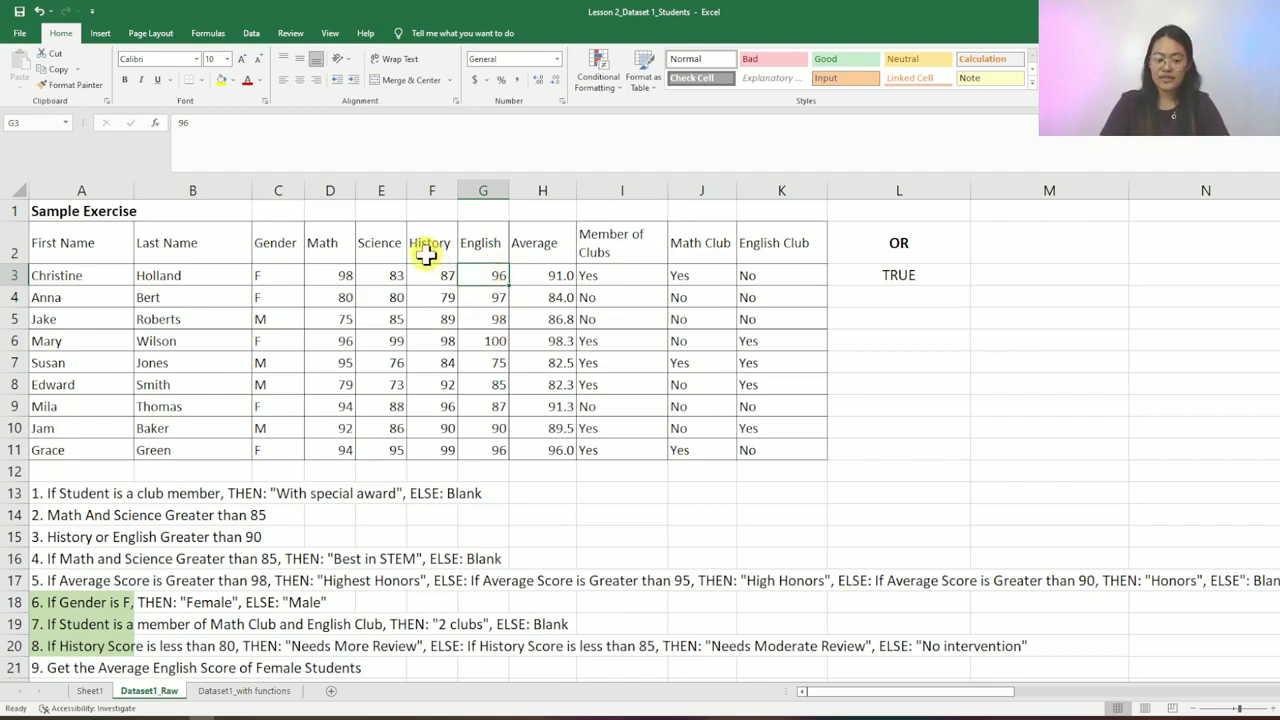
left_click(918, 275)
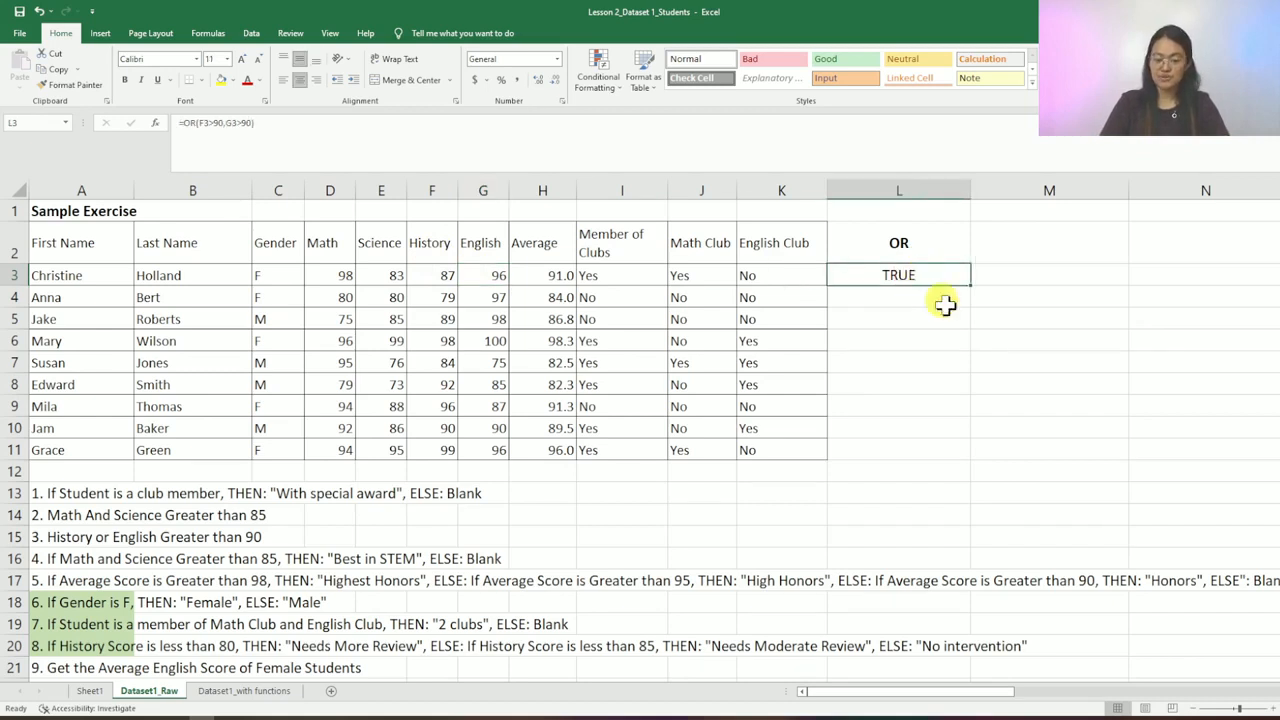
- Copy the OR formula from L3 into L4:L11
key("ctrl+c")
key("Down")
key("shift+Down")
key("shift+Down")
key("shift+Down")
key("shift+Down")
key("shift+Down")
key("shift+Down")
key("shift+Down")
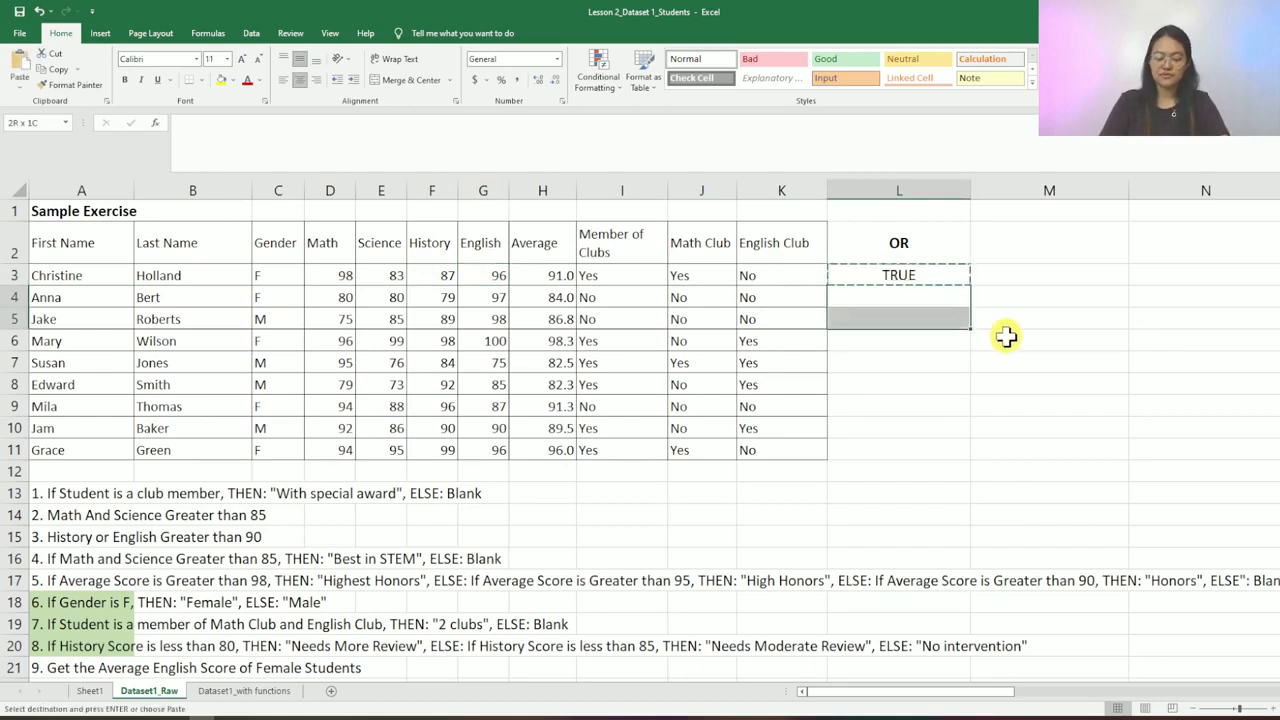
key("ctrl+v")
key("Right")
- Examine row 7's History and English scores to explain its FALSE result
key("Left")
key("Down")
key("Down")
key("Down")
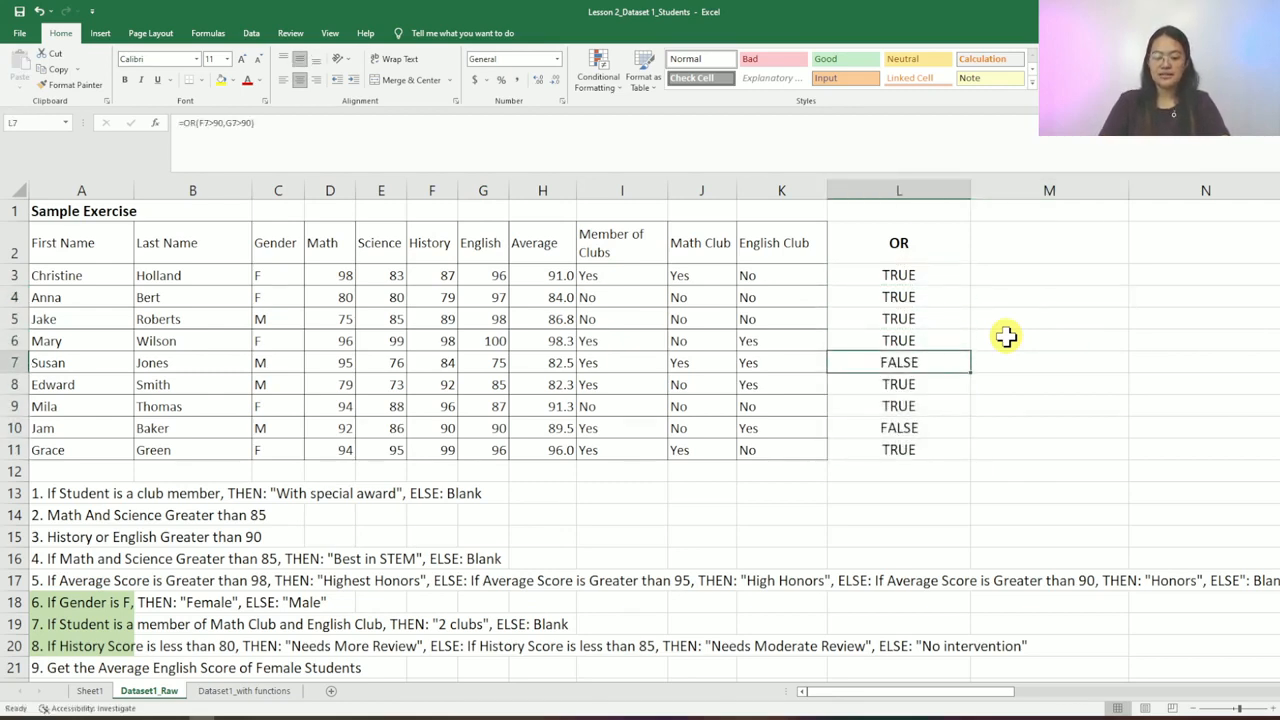
key("shift+space")
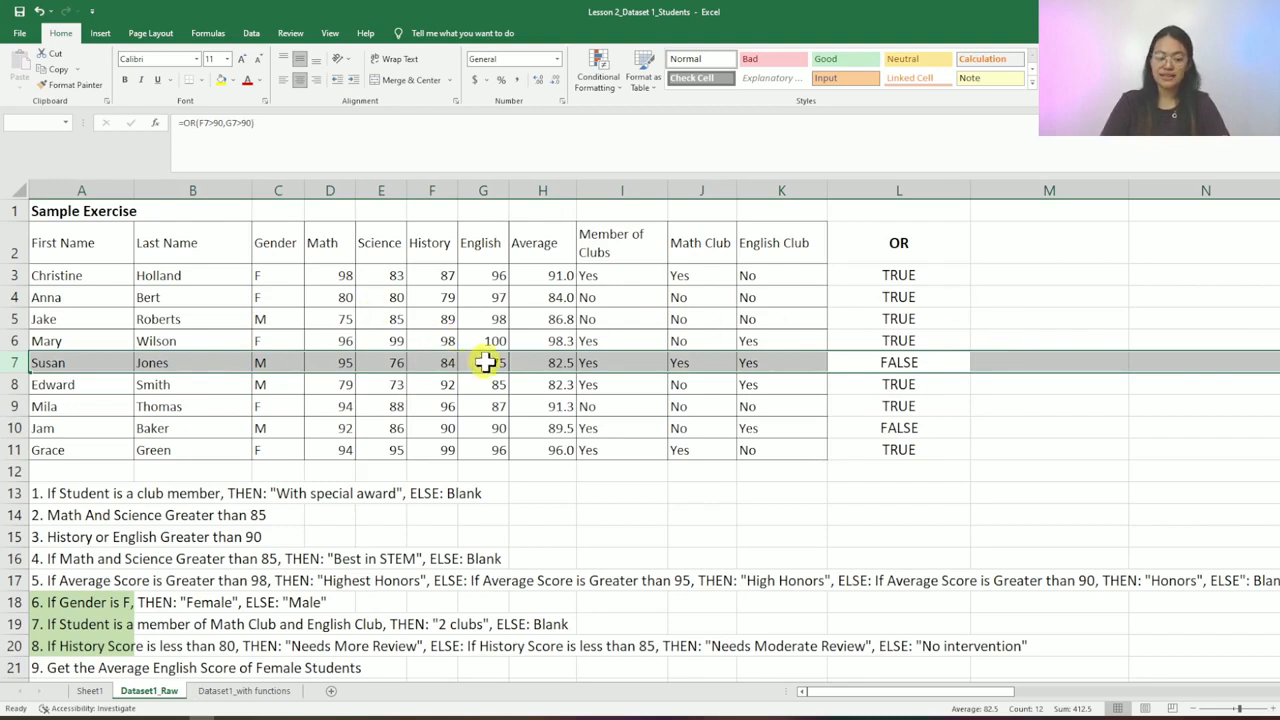
left_click(445, 364)
key("Right")
key("Left")
key("Right")
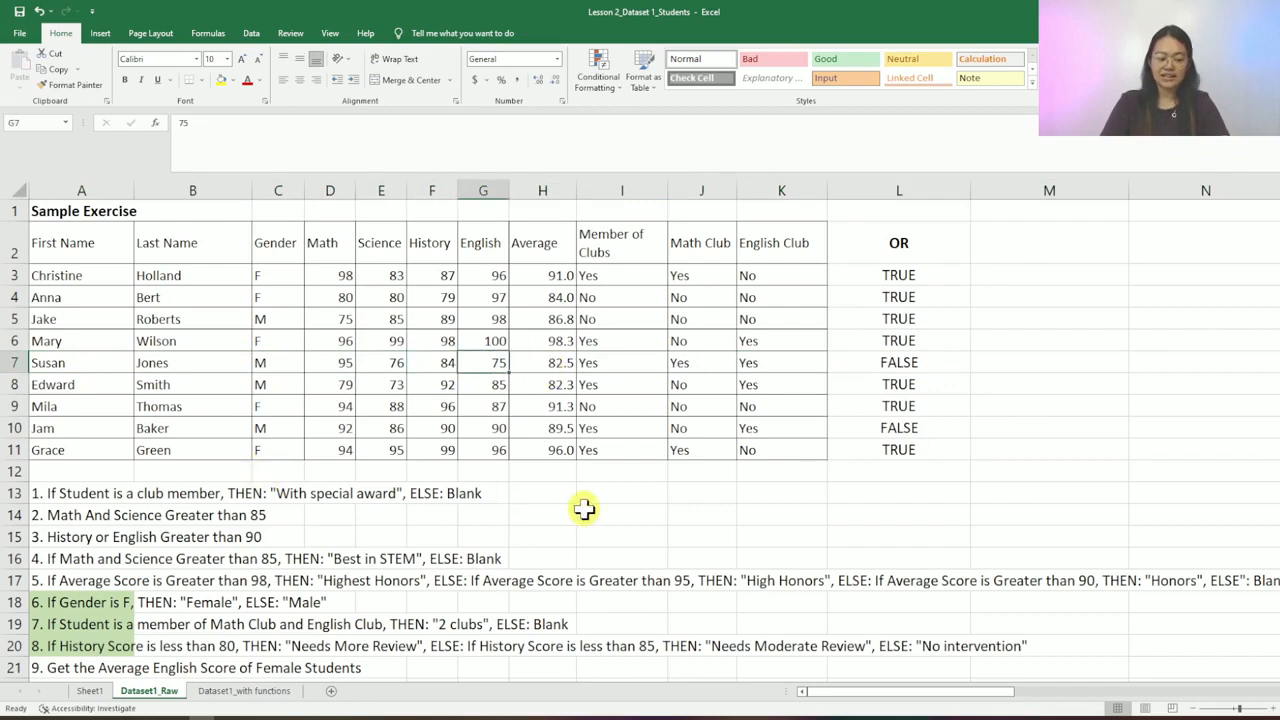
left_click(937, 353)
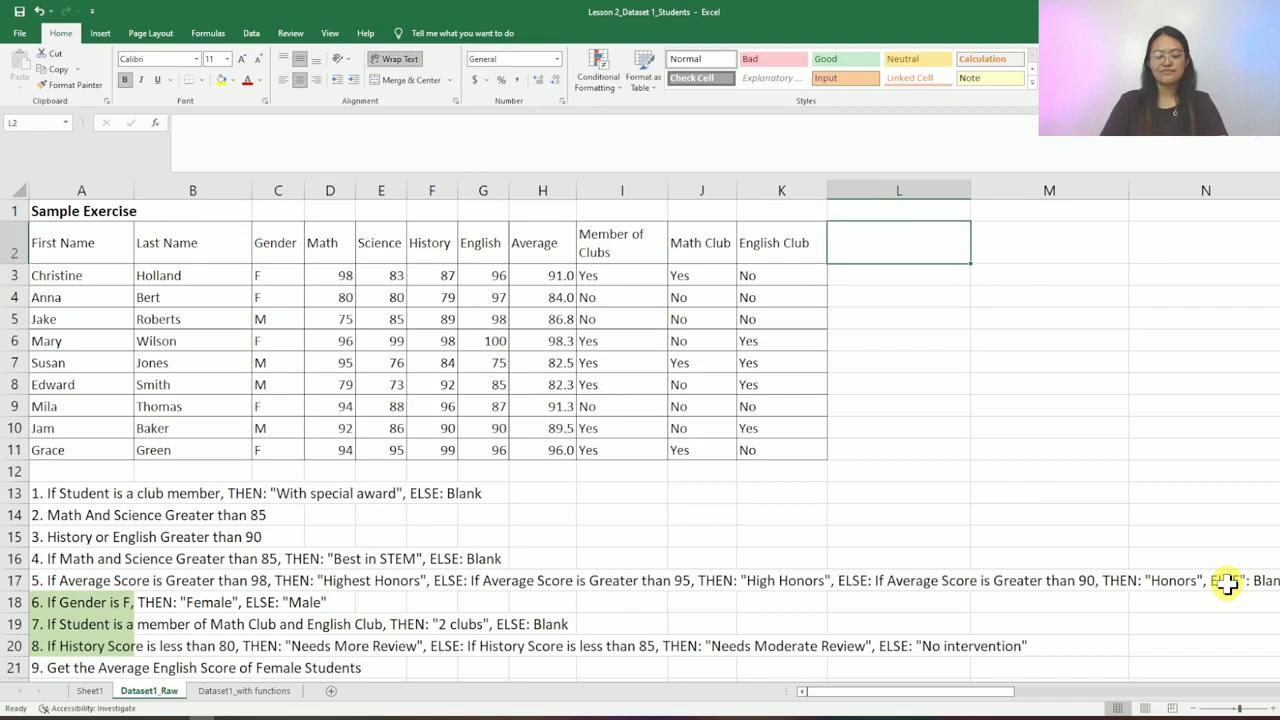
- Head L2 with IF/AND and glance at the fourth exercise in row 16
type("IF/AND")
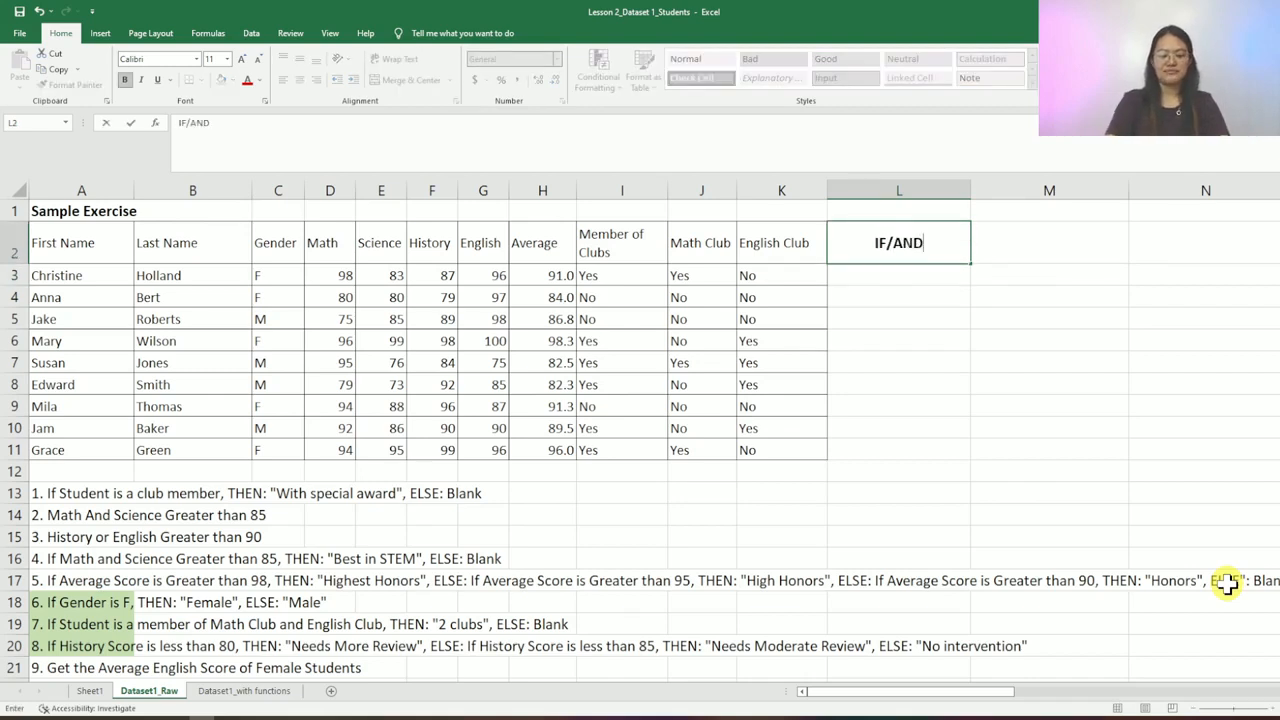
key("Return")
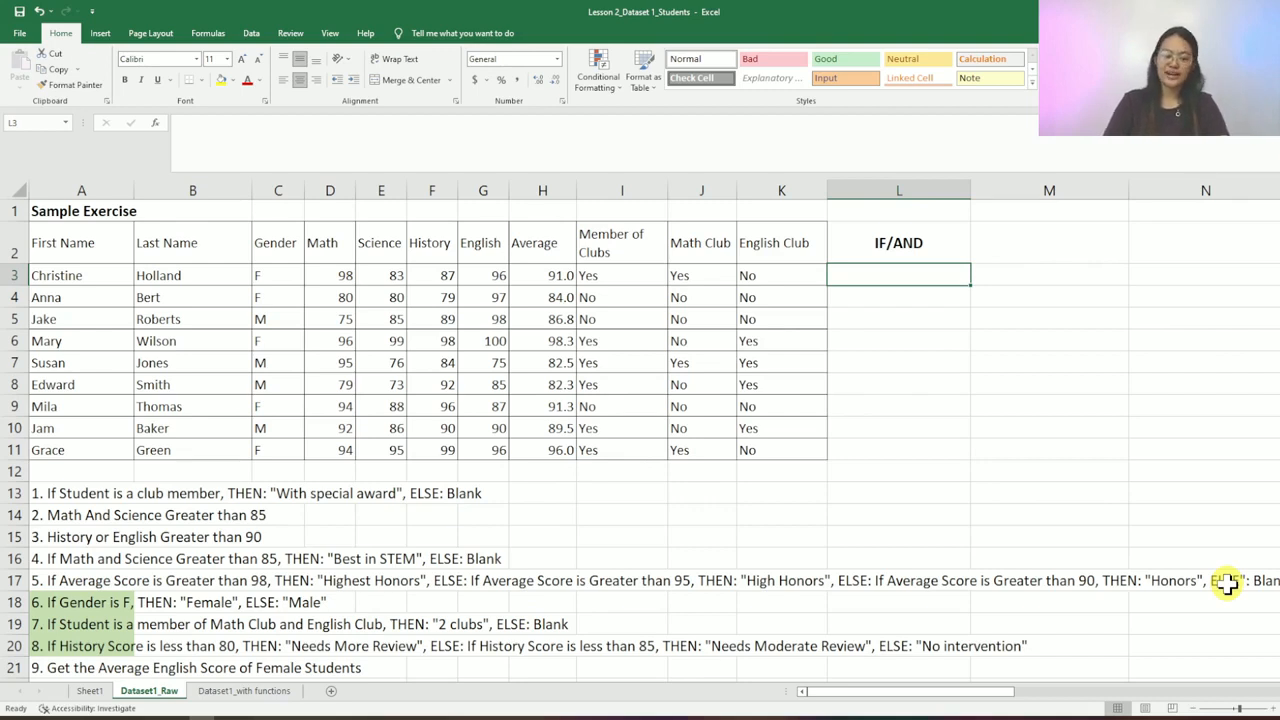
left_click(80, 559)
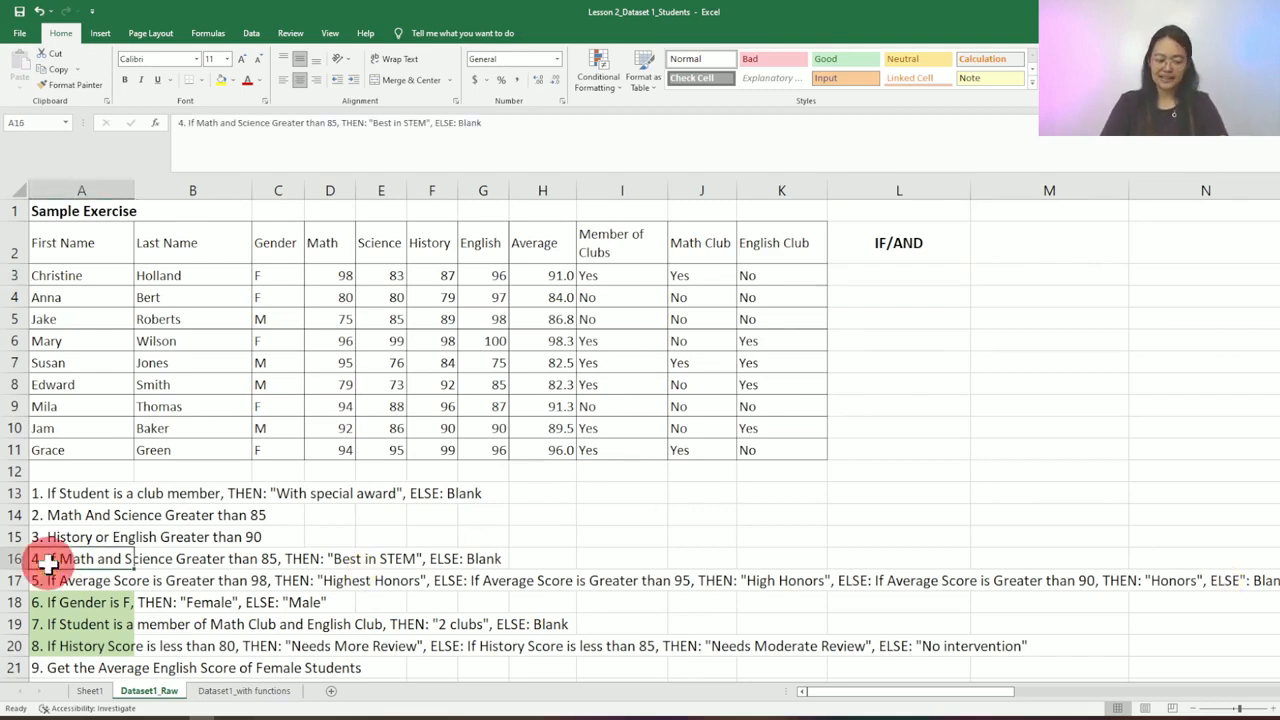
left_click(916, 277)
- Enter =AND(D3>85,E3>85) in L3 and reopen it for editing
type("=")
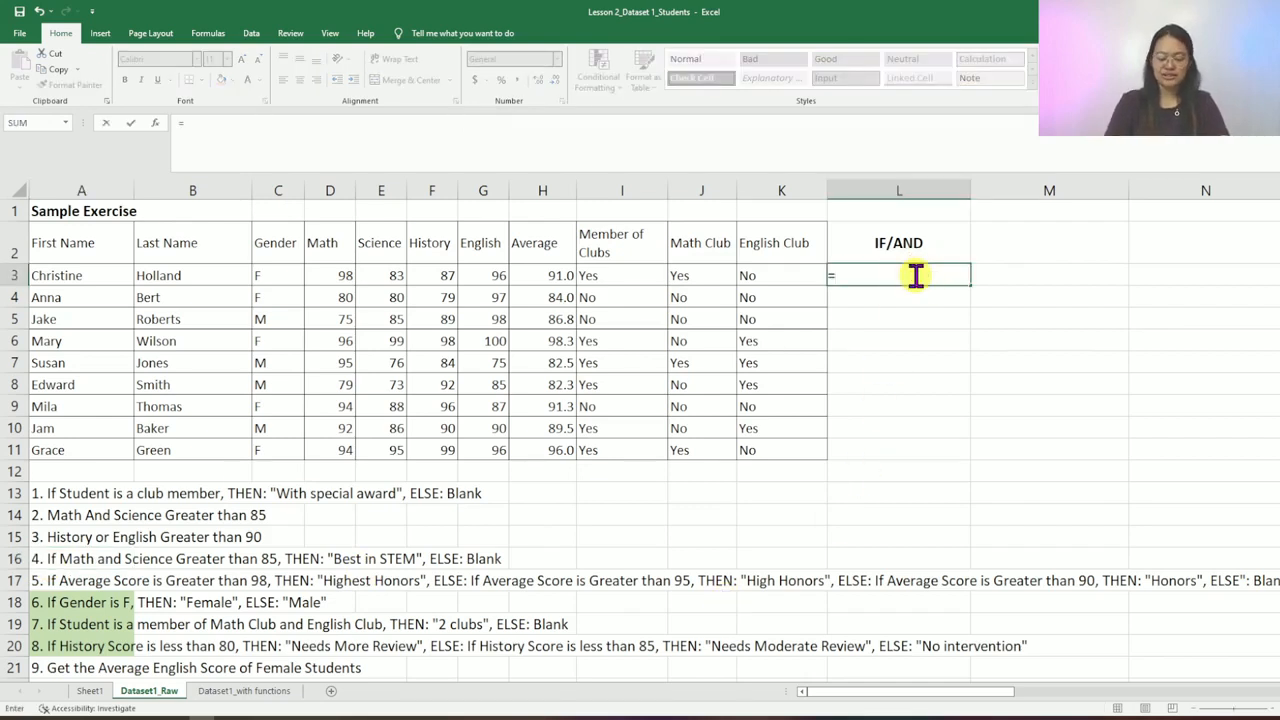
type("AND(")
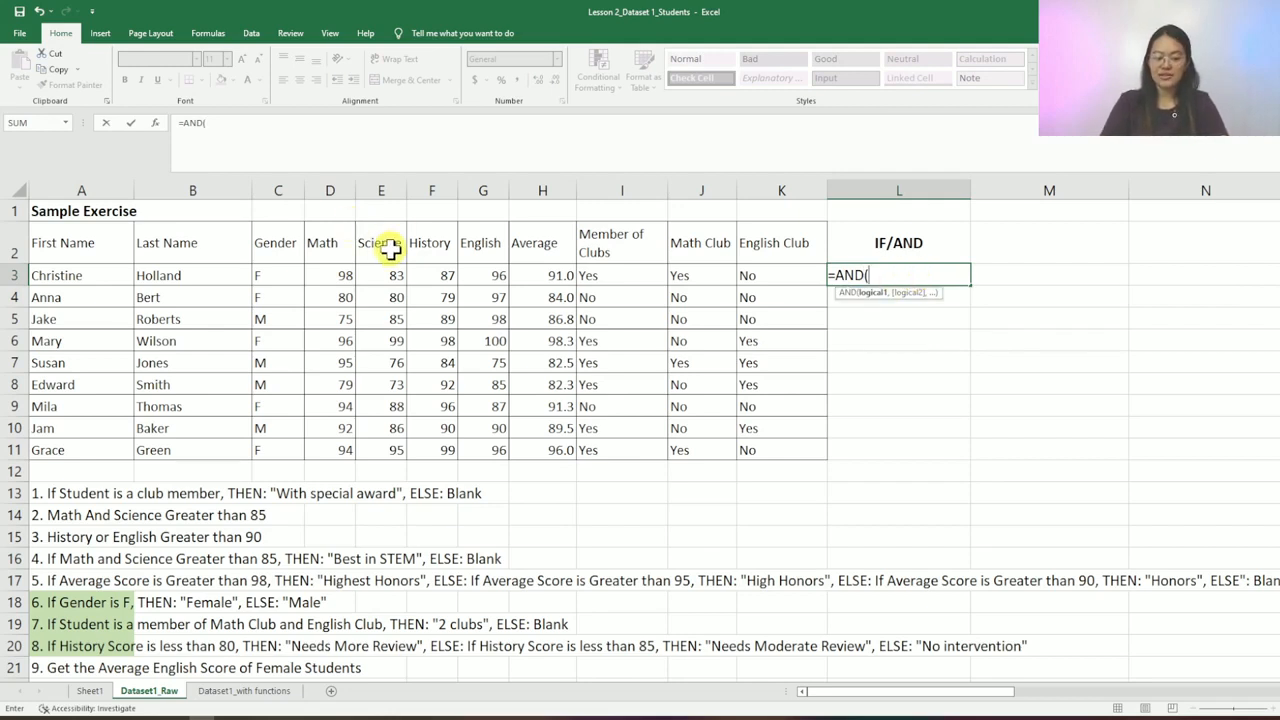
left_click(343, 273)
type(">85")
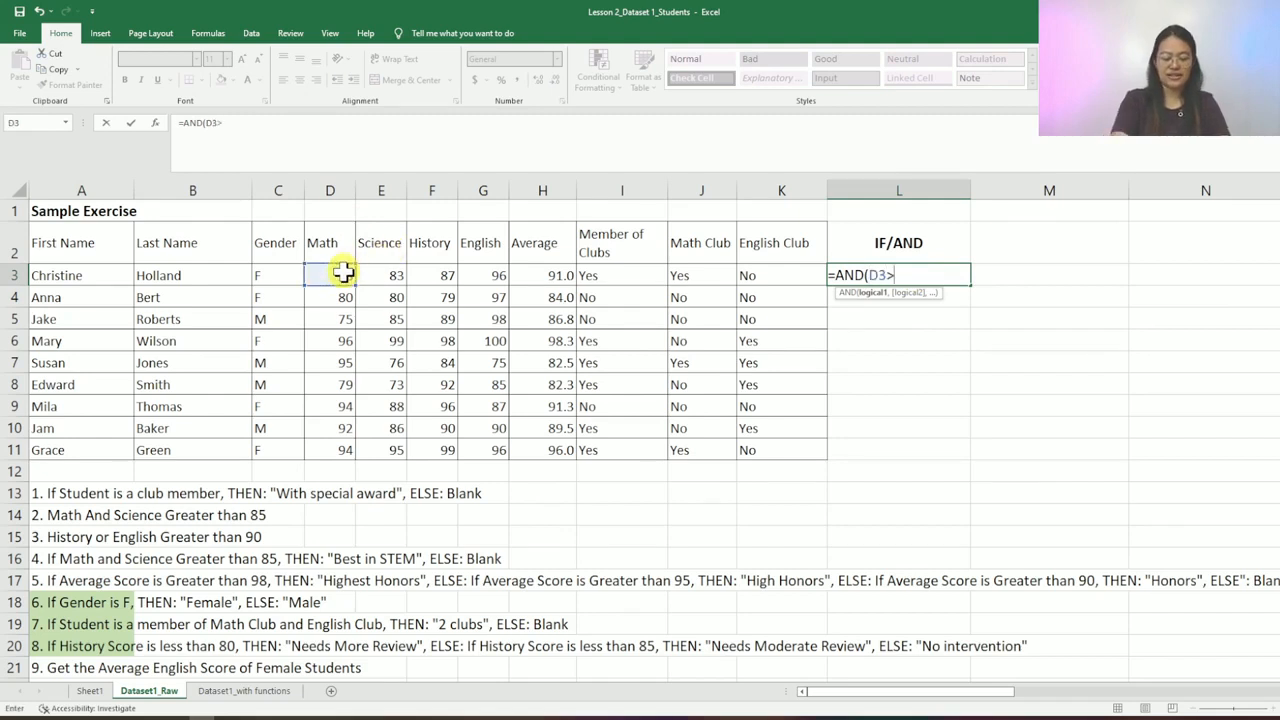
type(",")
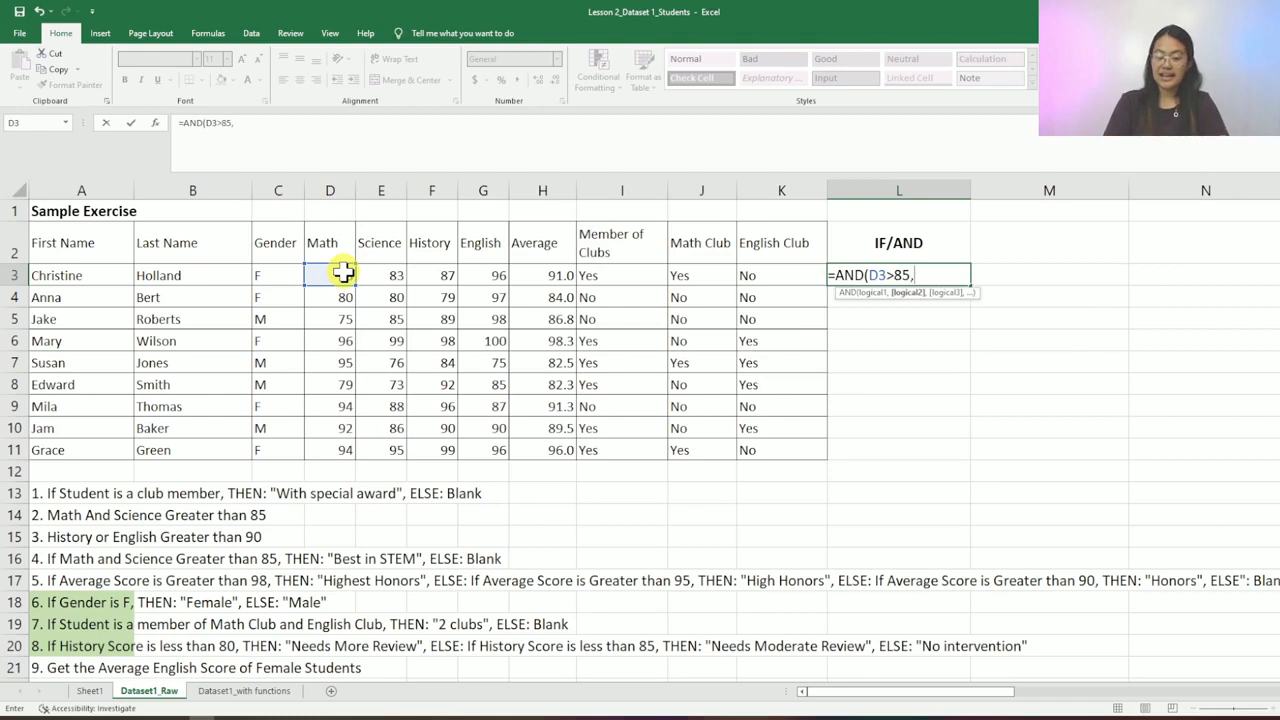
left_click(381, 273)
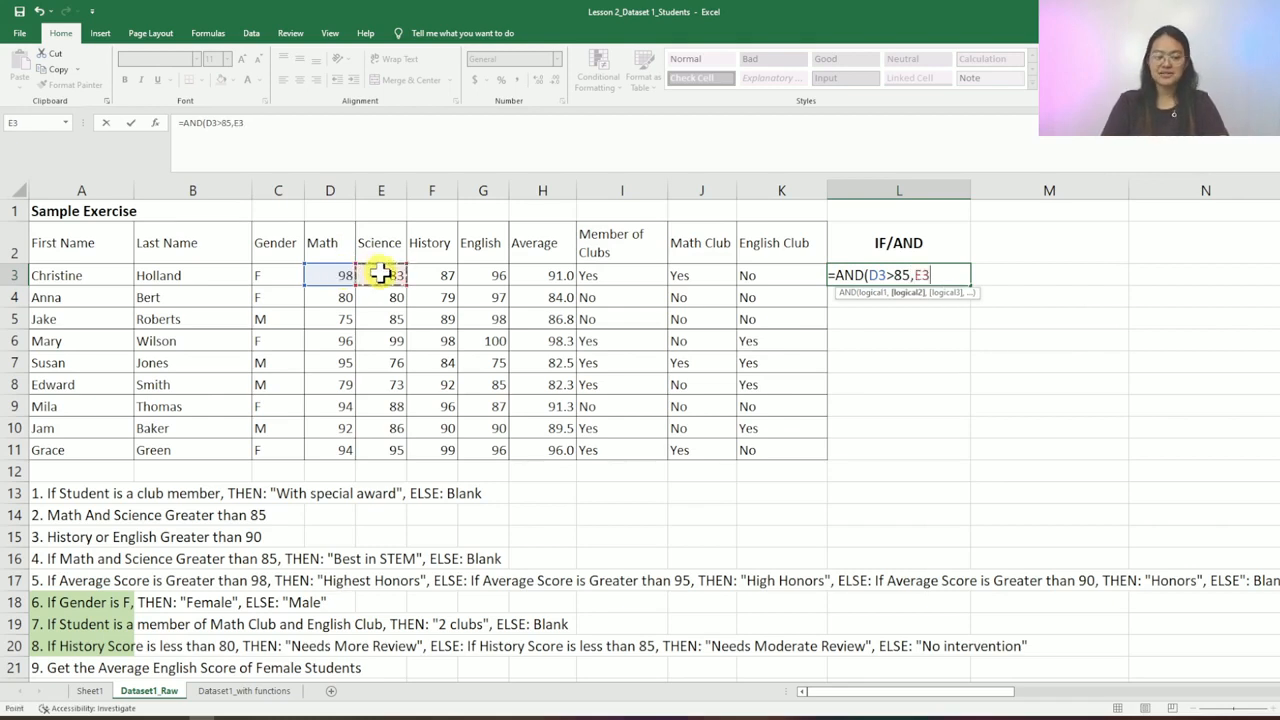
type(">8")
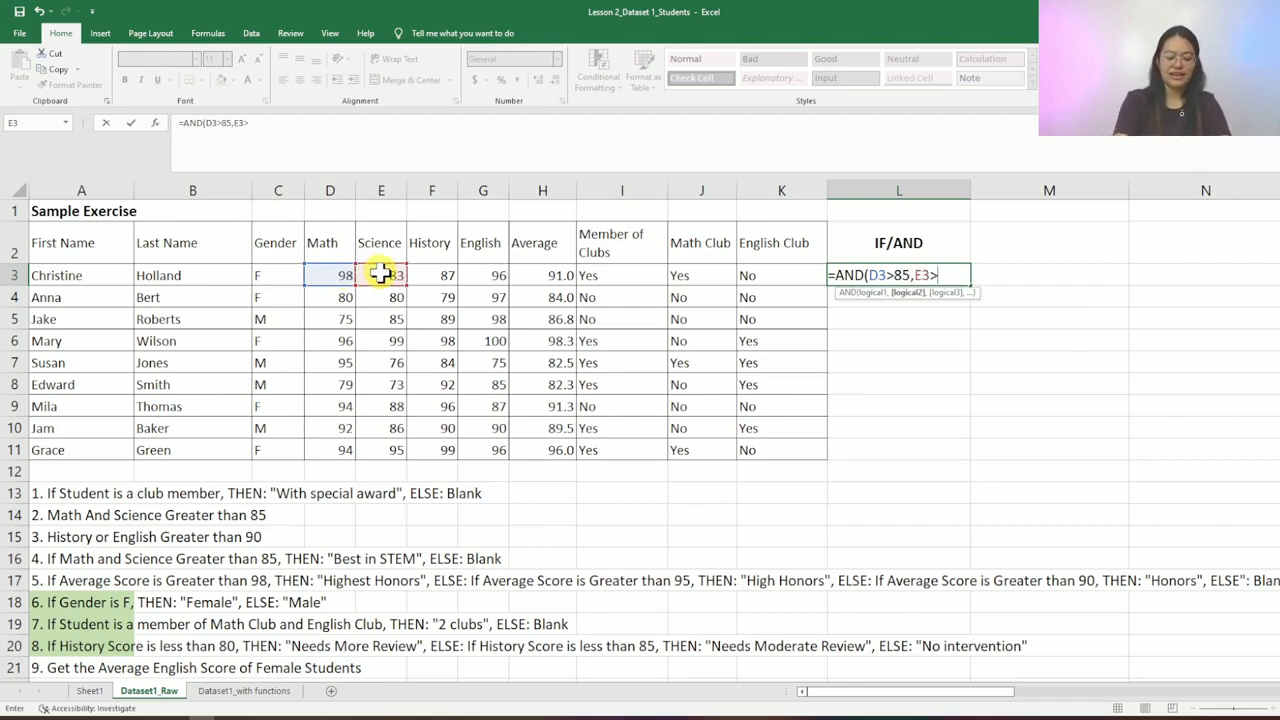
type("5)")
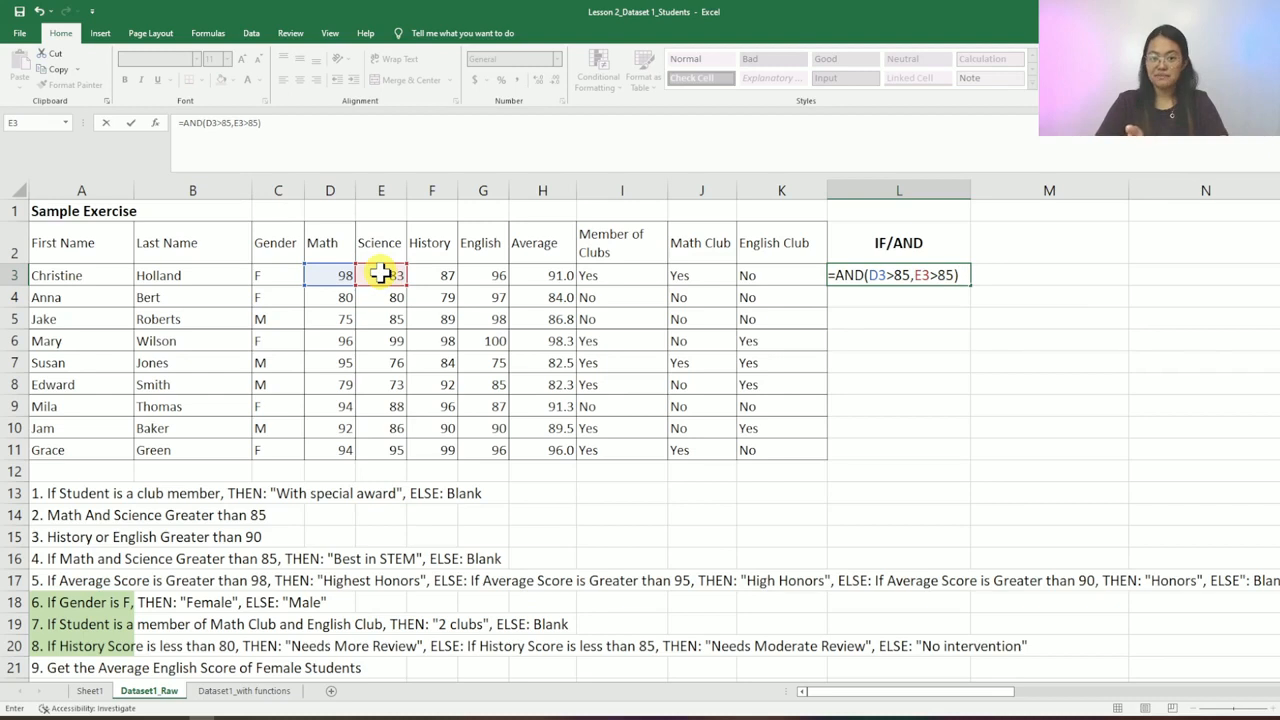
key("Return")
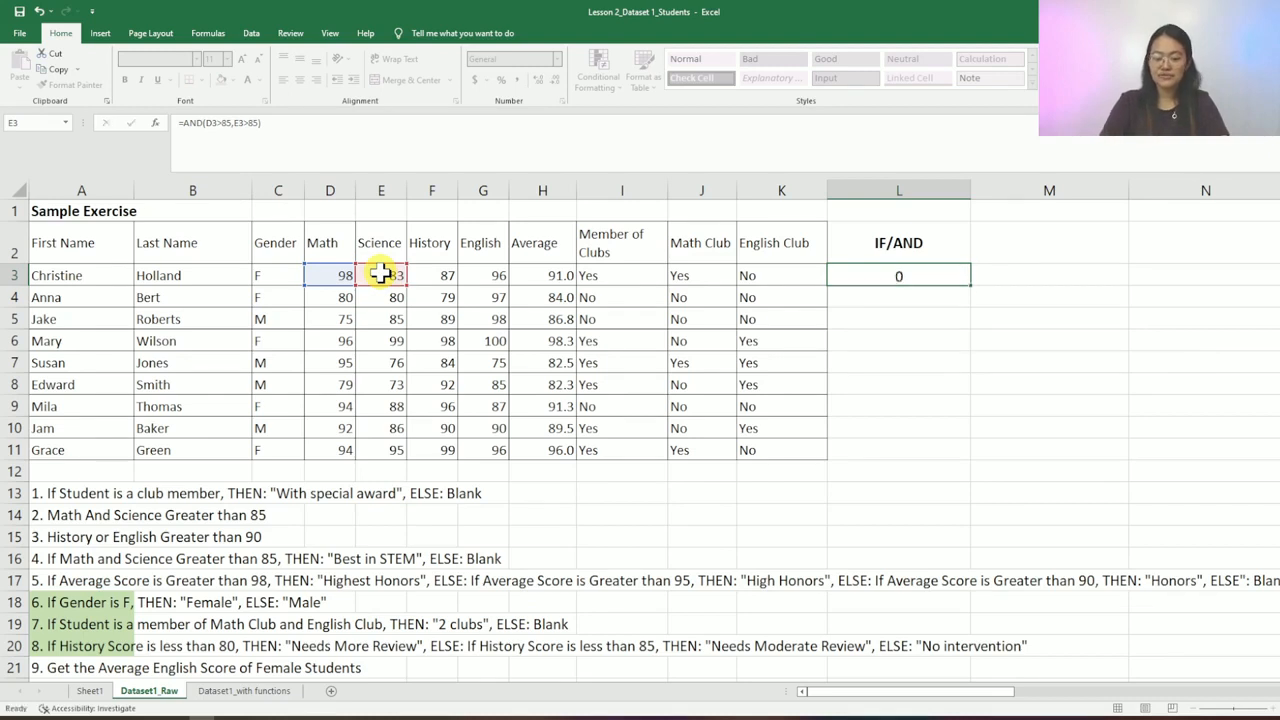
key("Up")
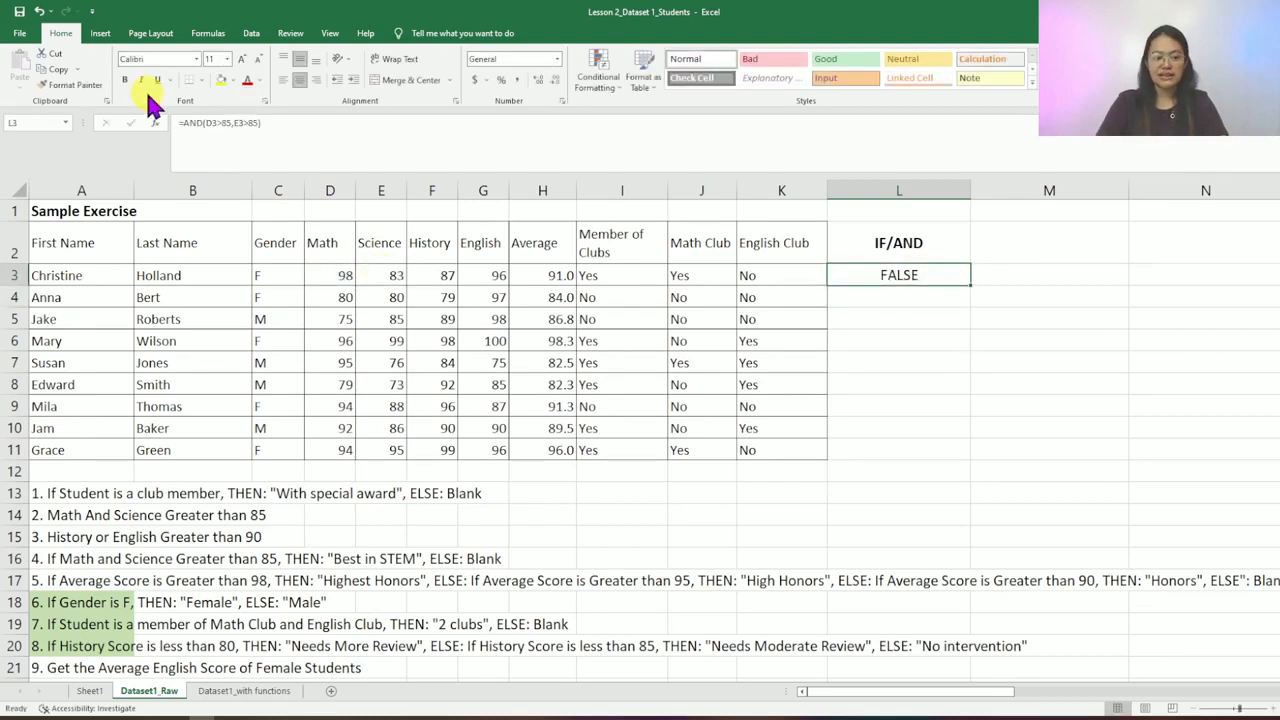
left_click(195, 123)
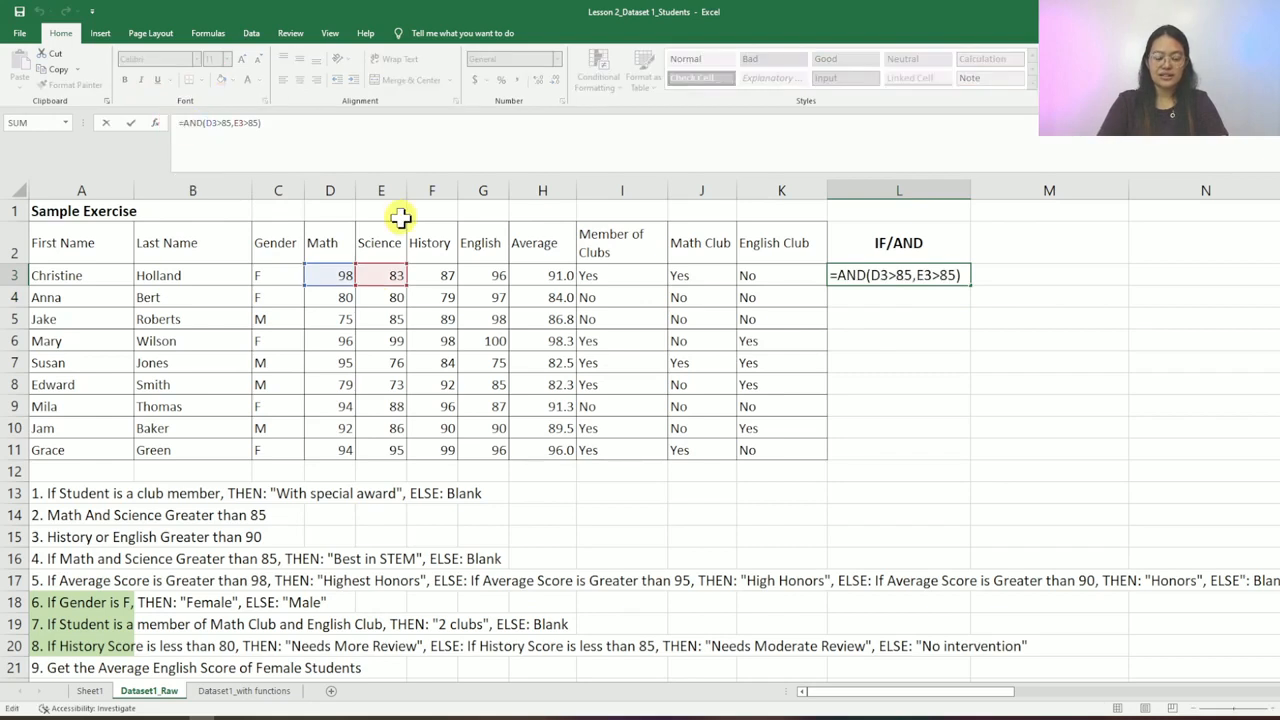
- Wrap L3's test as =IF(AND(D3>85,E3>85),"Best in STEM","")
type("IF(")
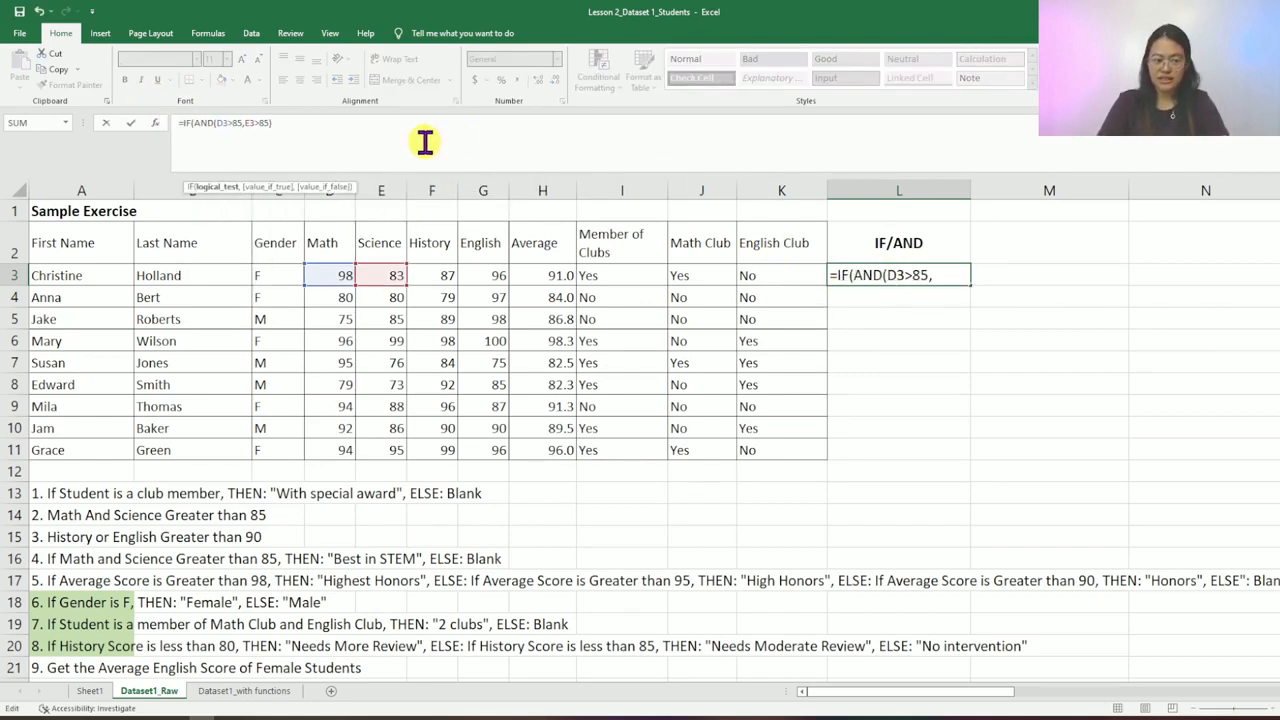
left_click(339, 128)
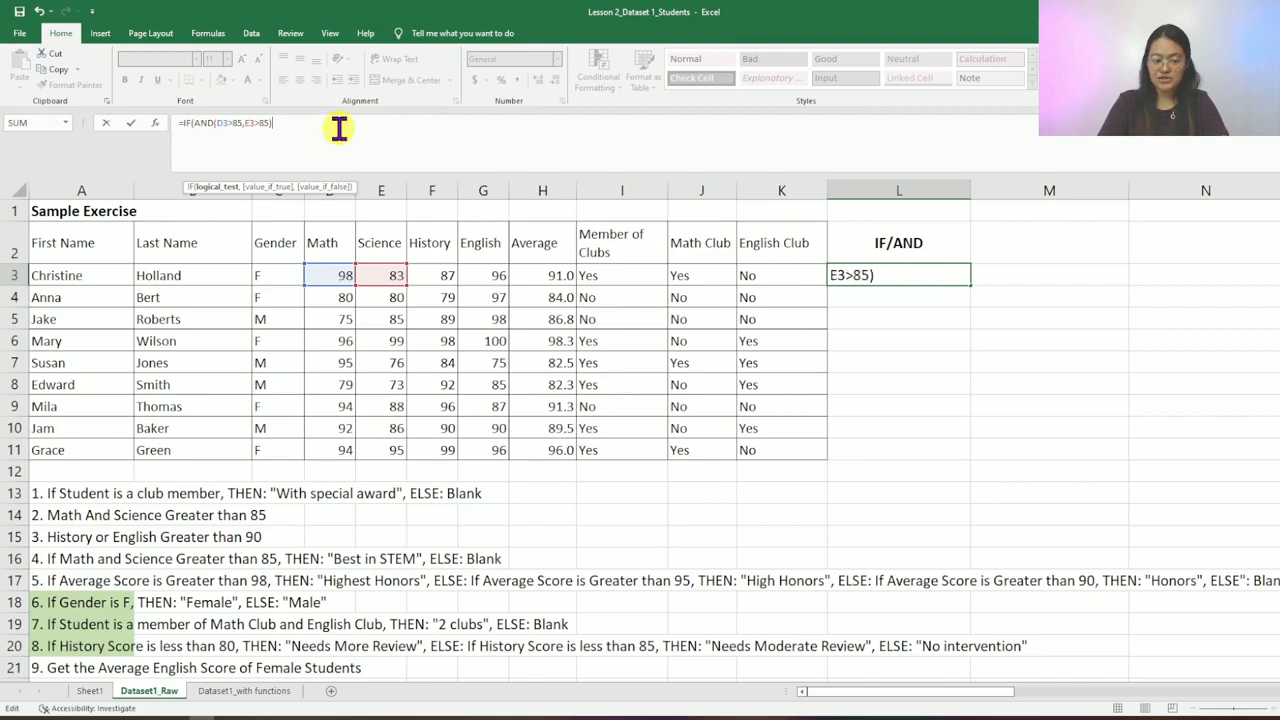
type(",")
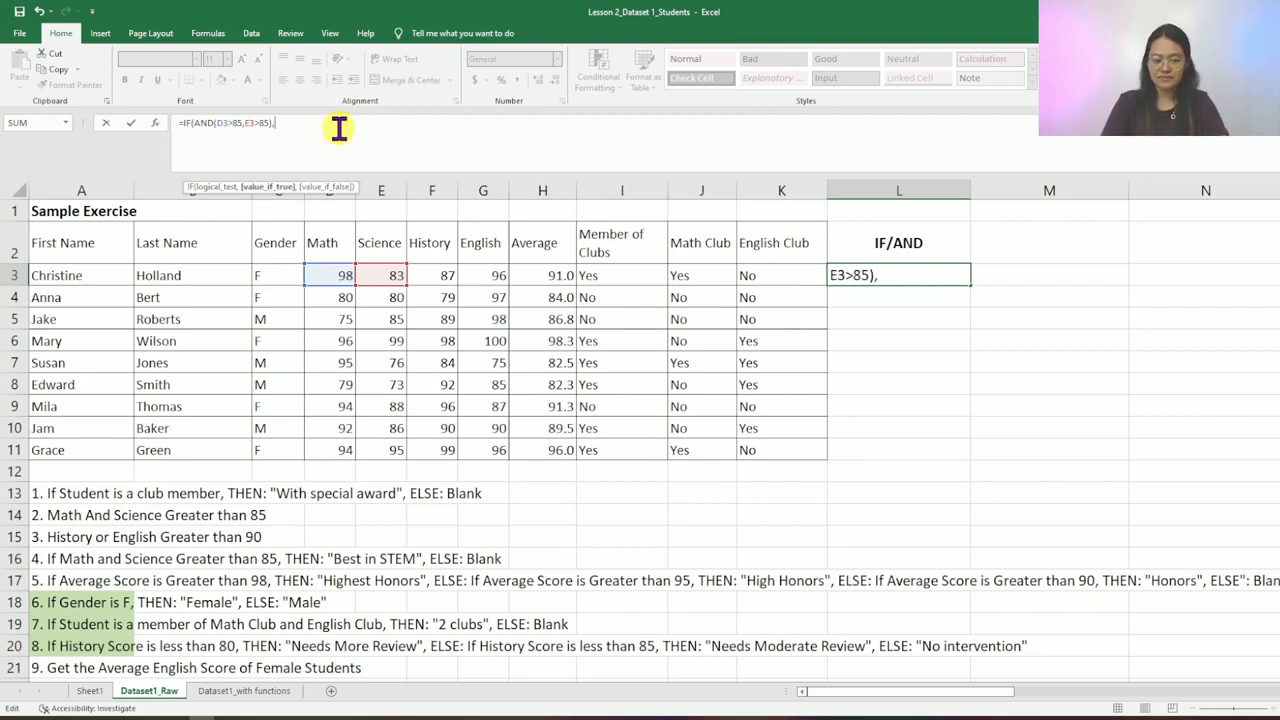
type("\"Best in STEM\",")
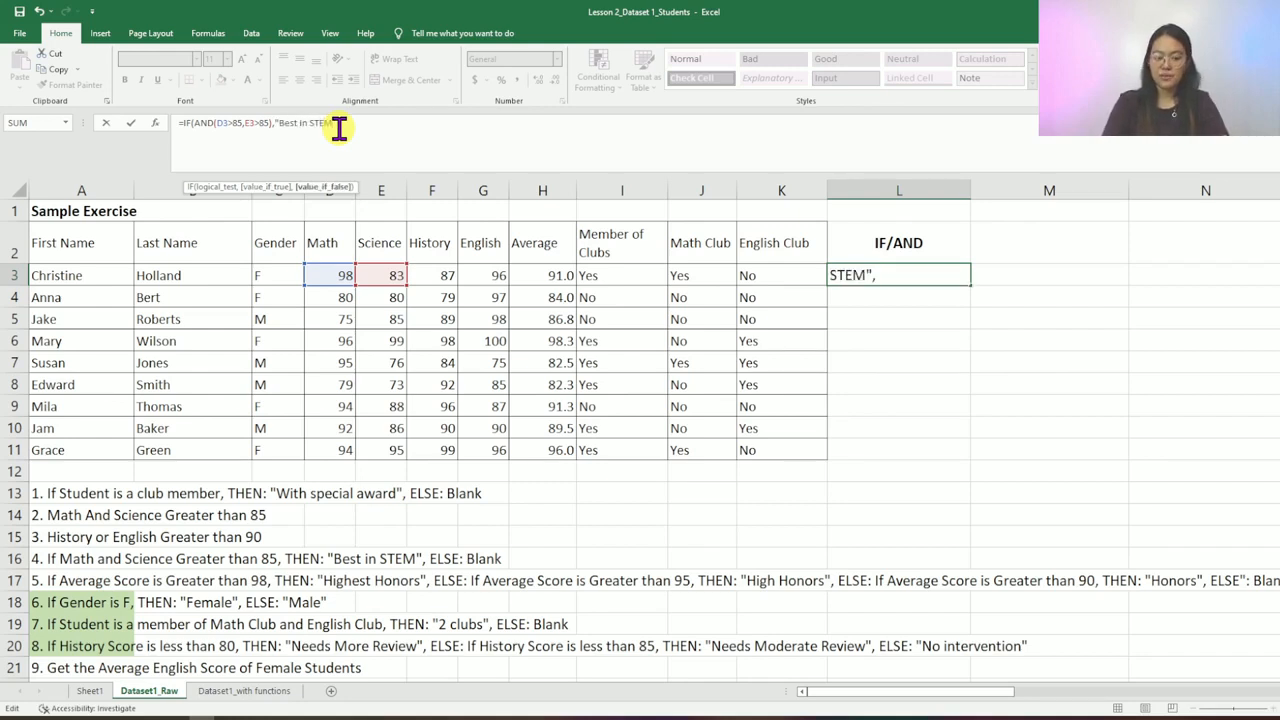
type("\"\"")
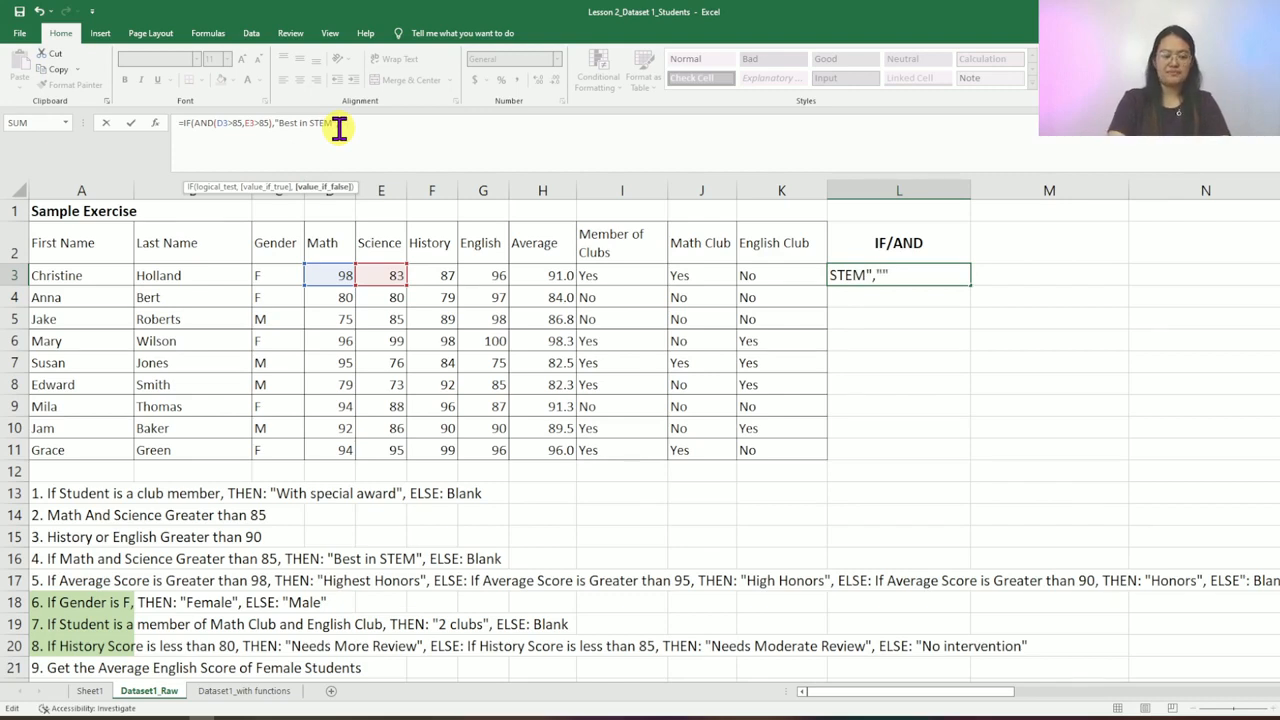
type(")")
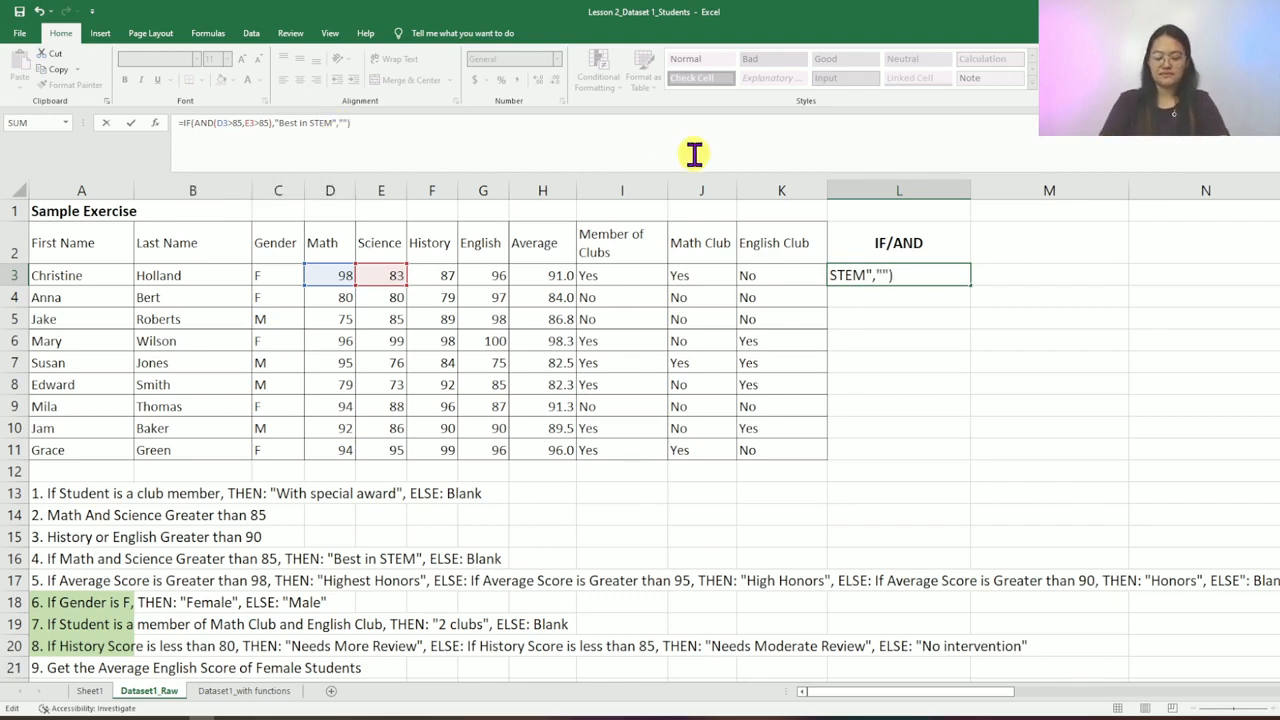
key("Return")
key("Up")
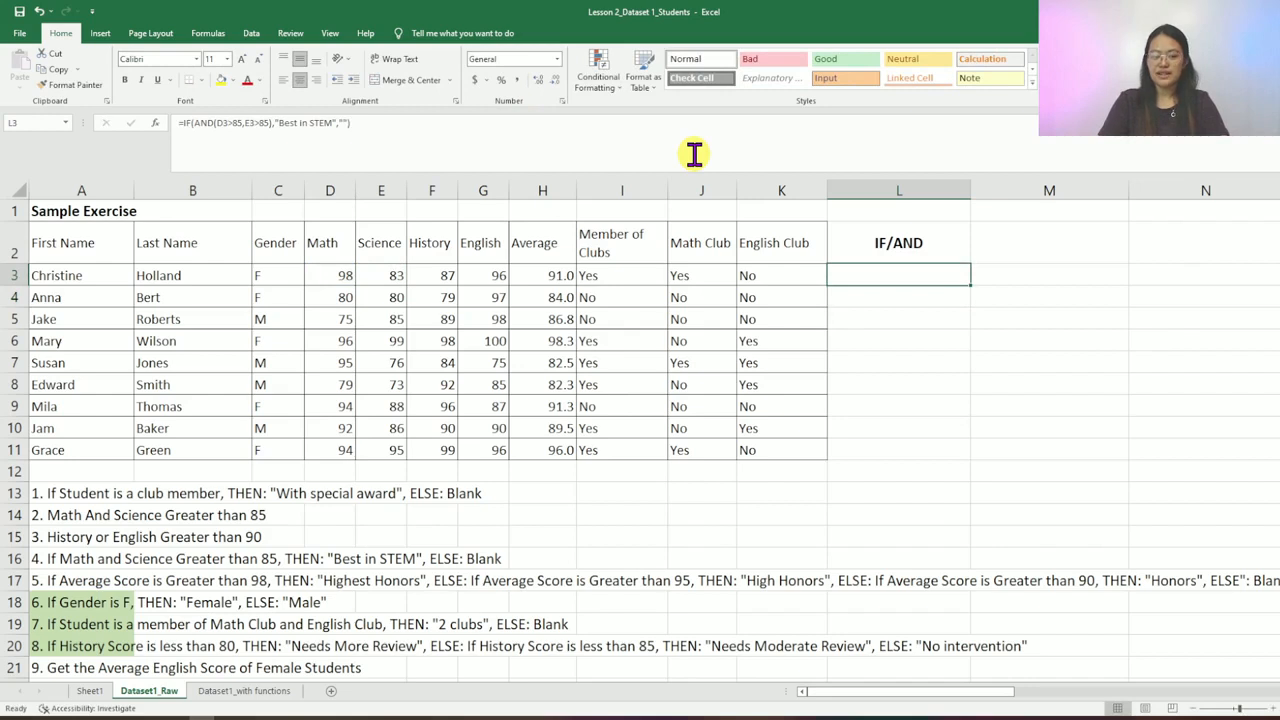
key("ctrl+c")
key("Down")
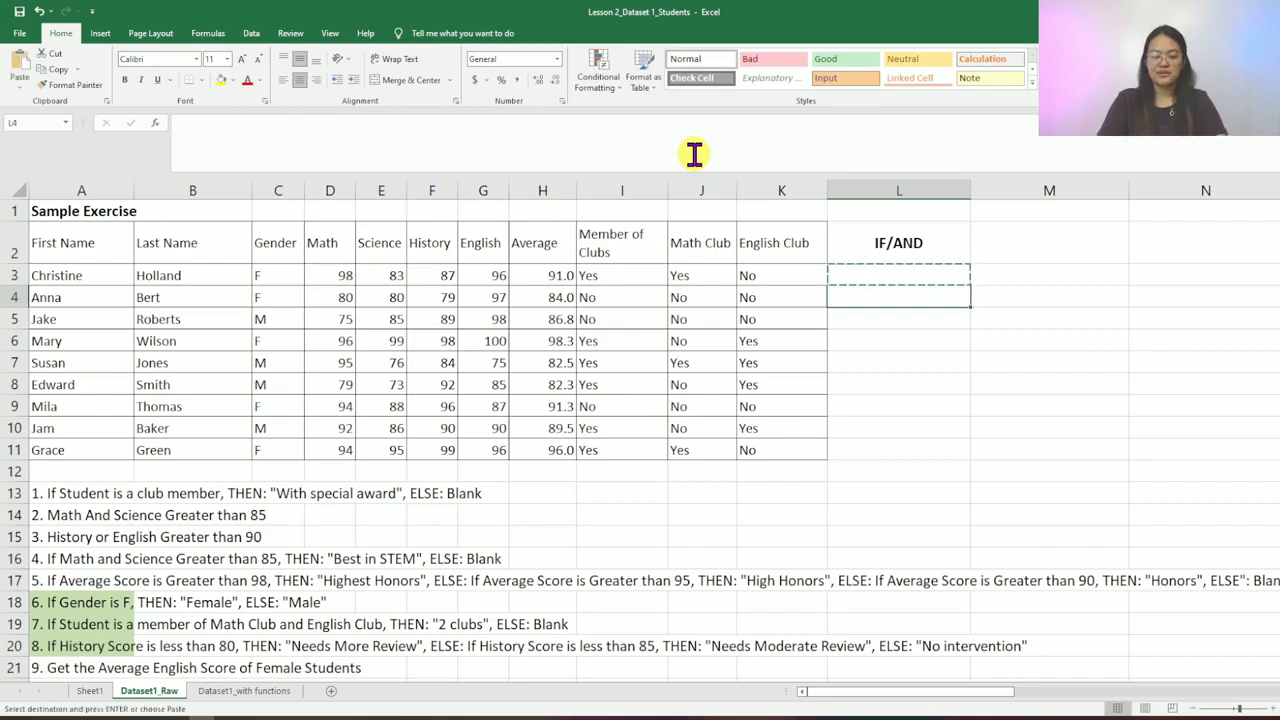
key("shift+Down")
key("shift+Down")
key("shift+Down")
key("shift+Down")
key("shift+Down")
key("shift+Down")
key("shift+Down")
key("ctrl+v")
key("Down")
key("Down")
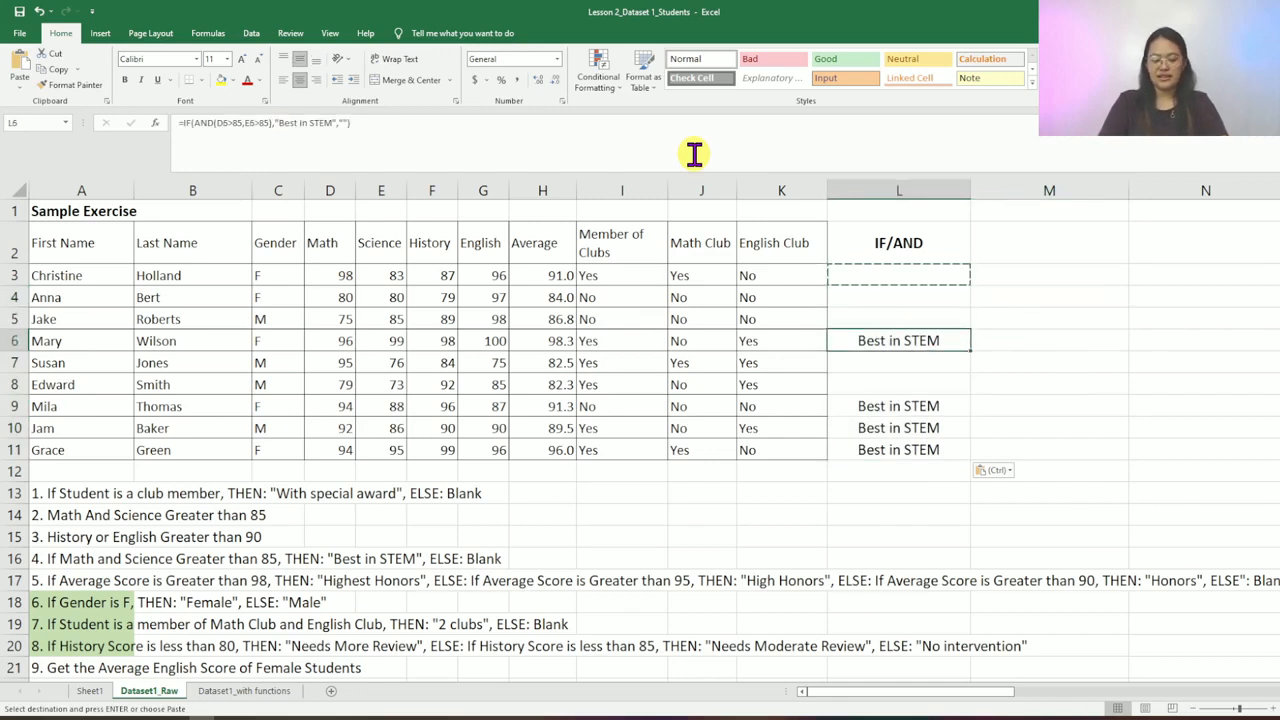
key("Escape")
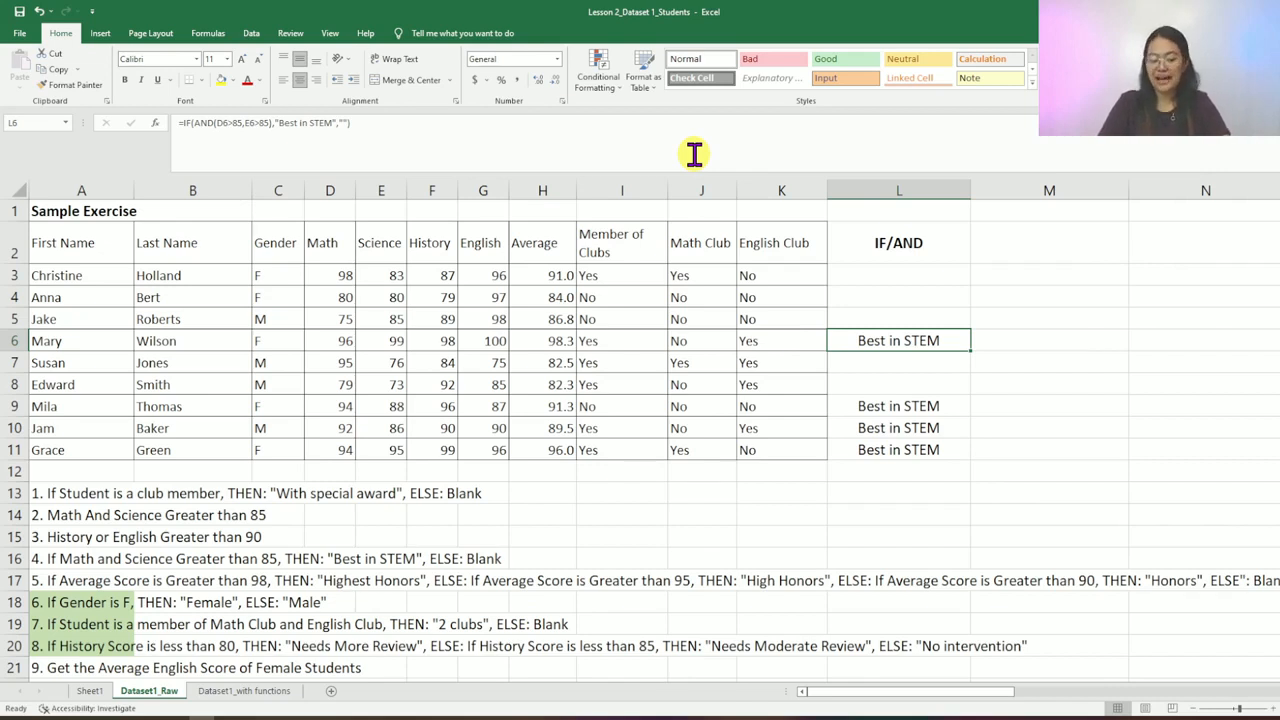
key("Left")
key("Left")
key("Left")
key("Left")
key("Left")
key("Left")
key("Left")
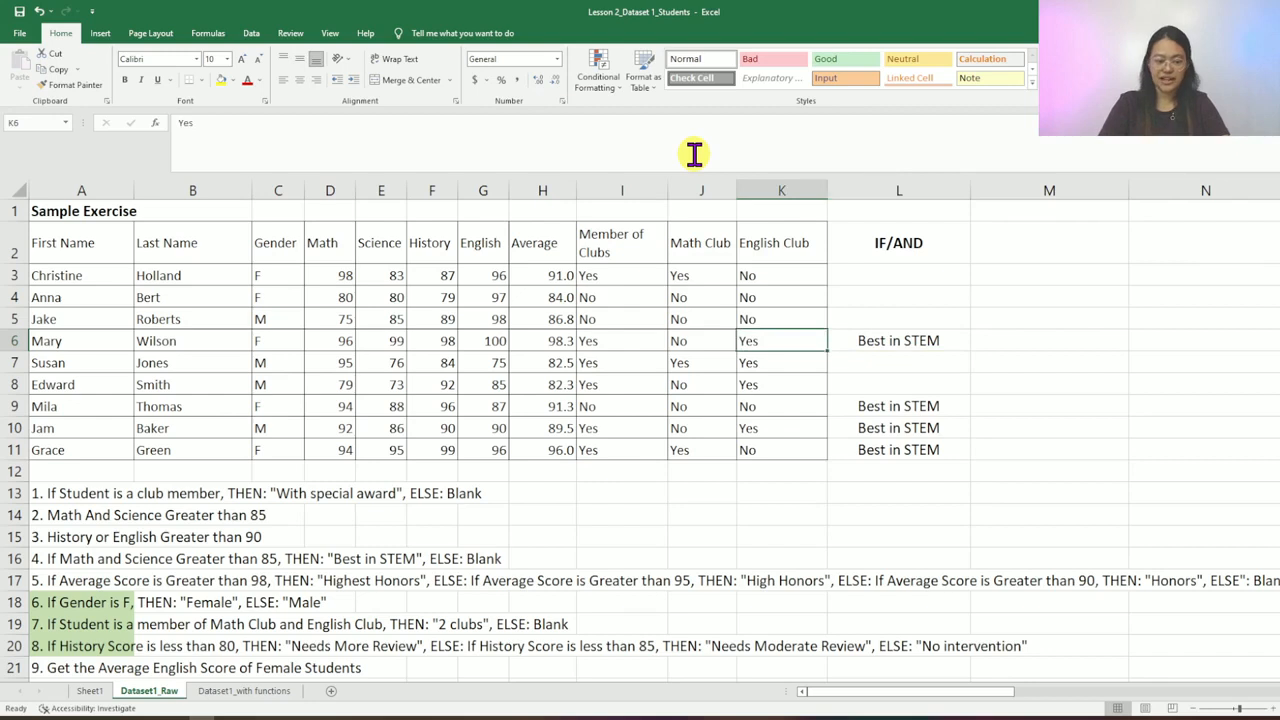
key("shift+Left")
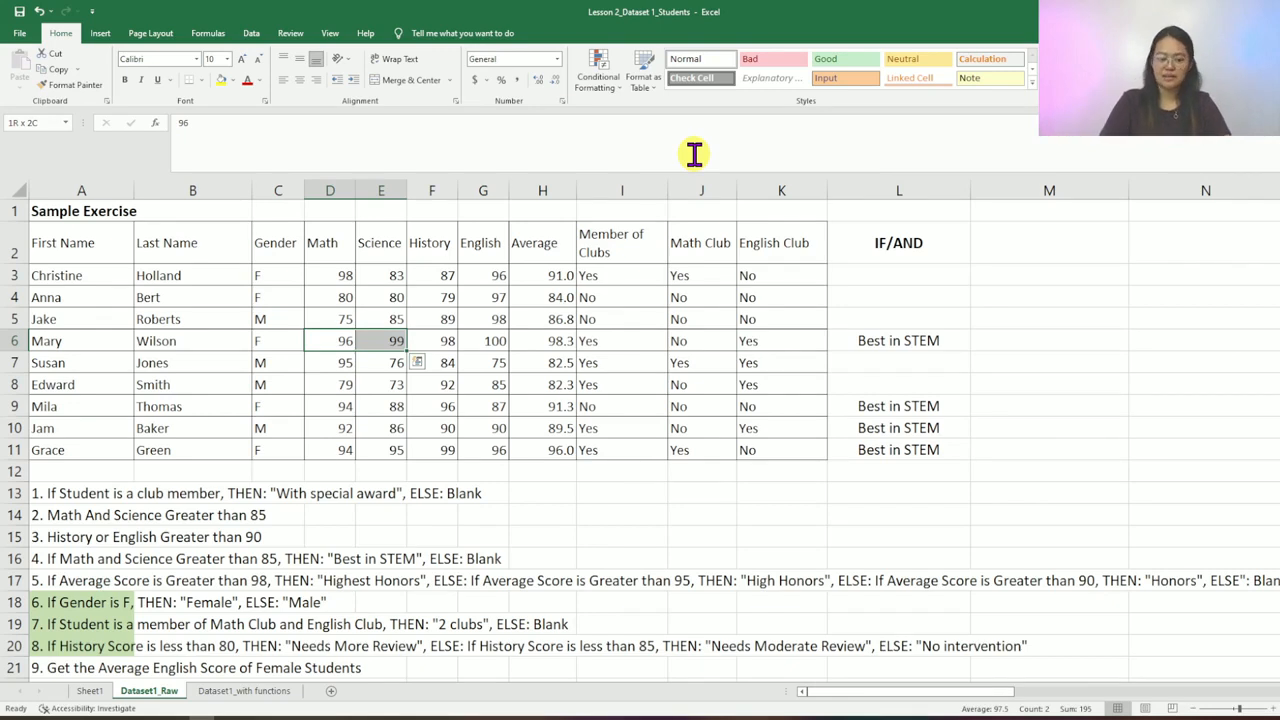
key("Down")
key("shift+Right")
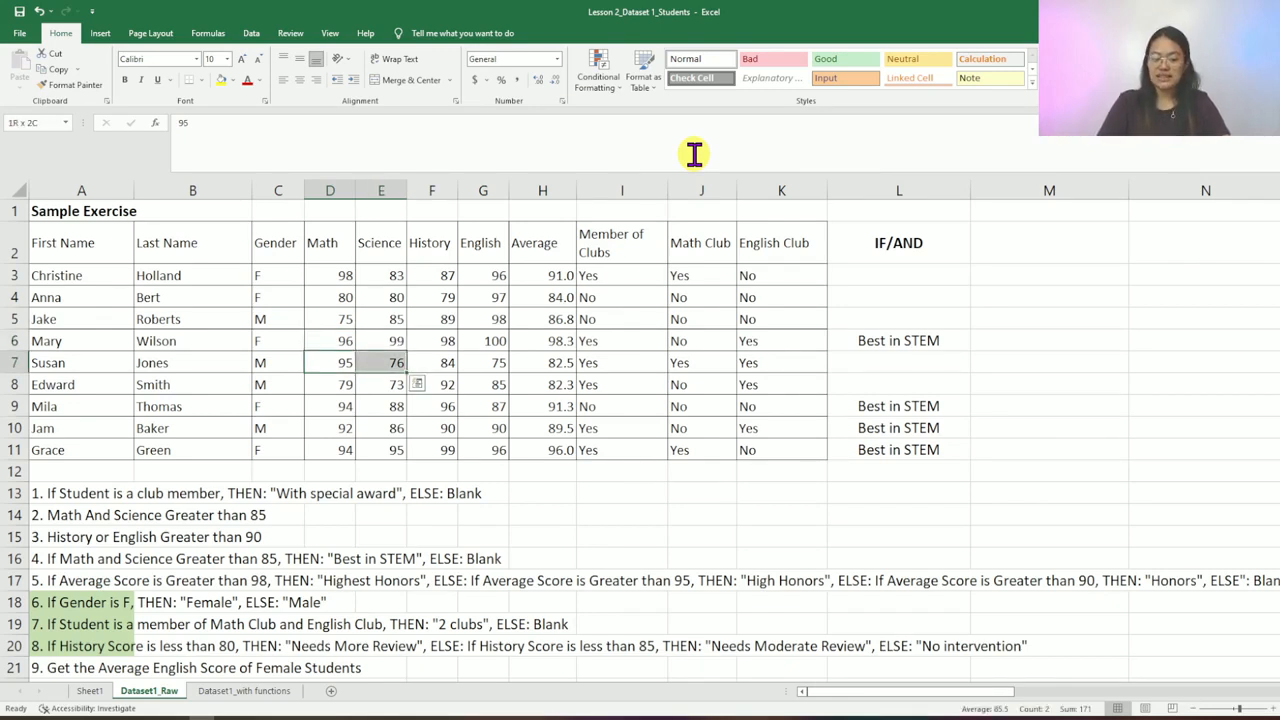
key("Right")
key("Left")
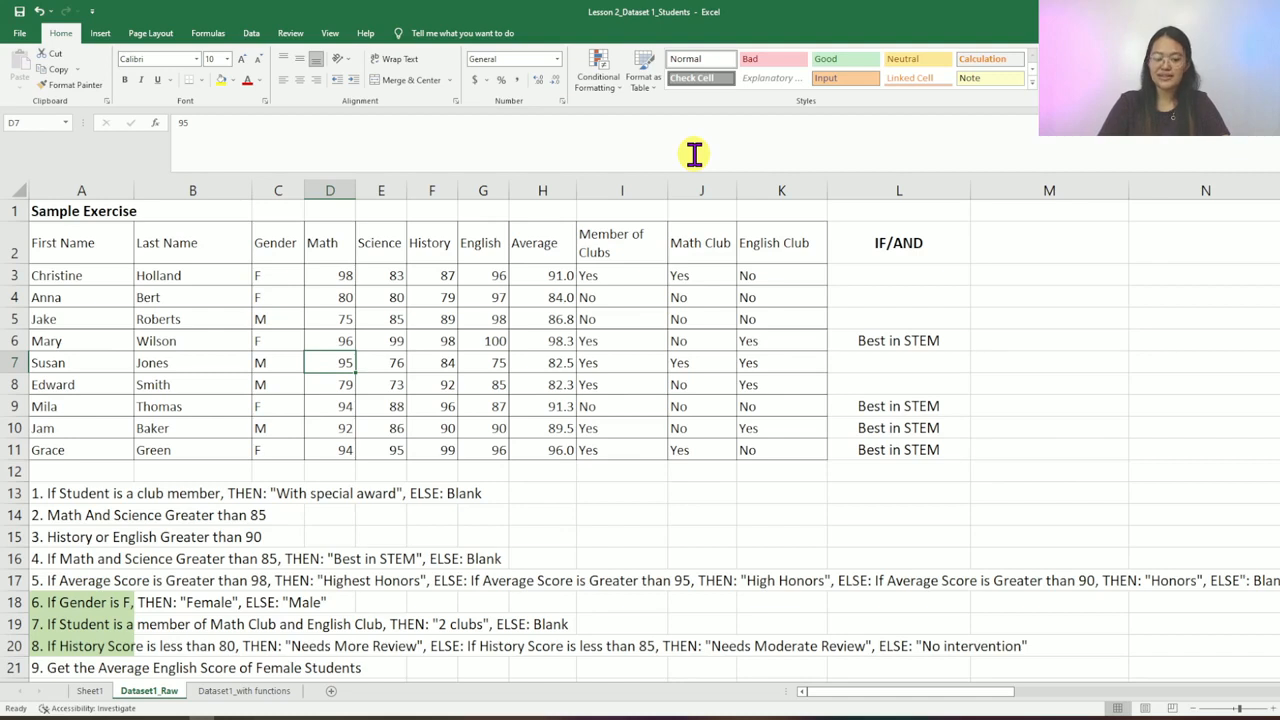
key("Right")
key("Right")
key("Right")
key("Right")
key("Right")
key("Right")
key("Right")
key("Right")
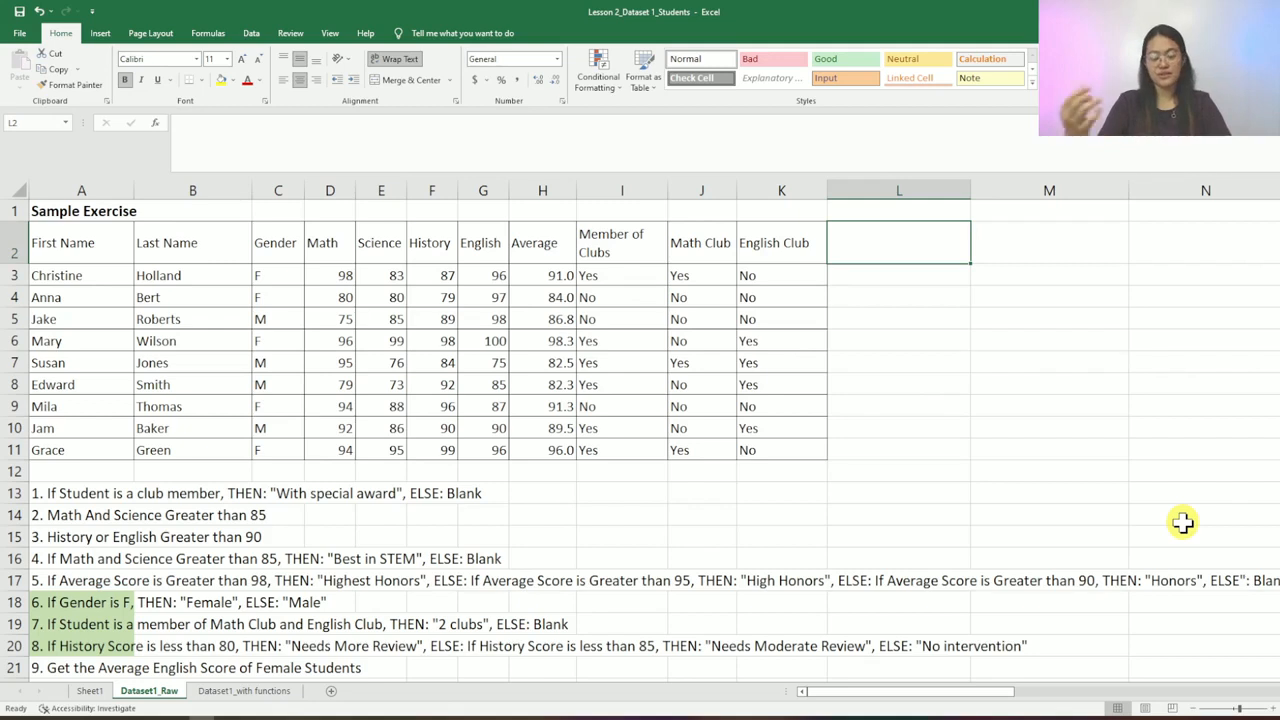
- Type Nested IF in L2 and begin a formula in L3 with an equals sign
type("Nes")
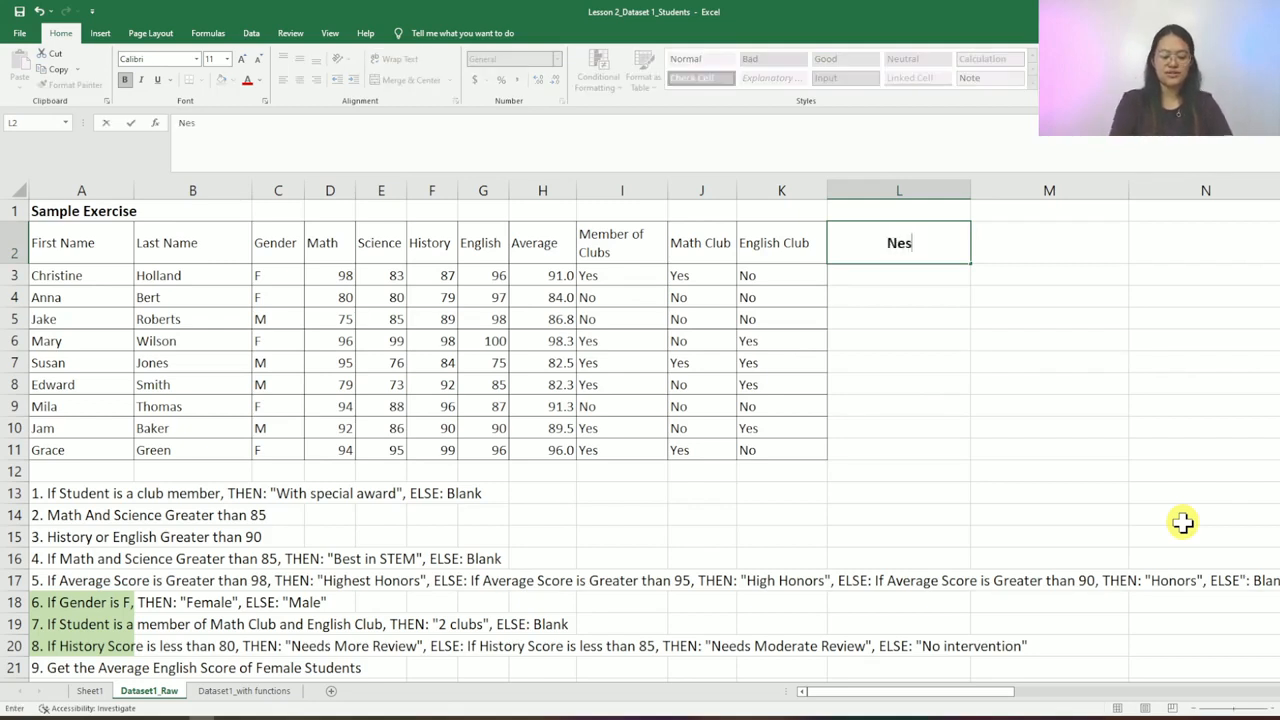
type("ted IF")
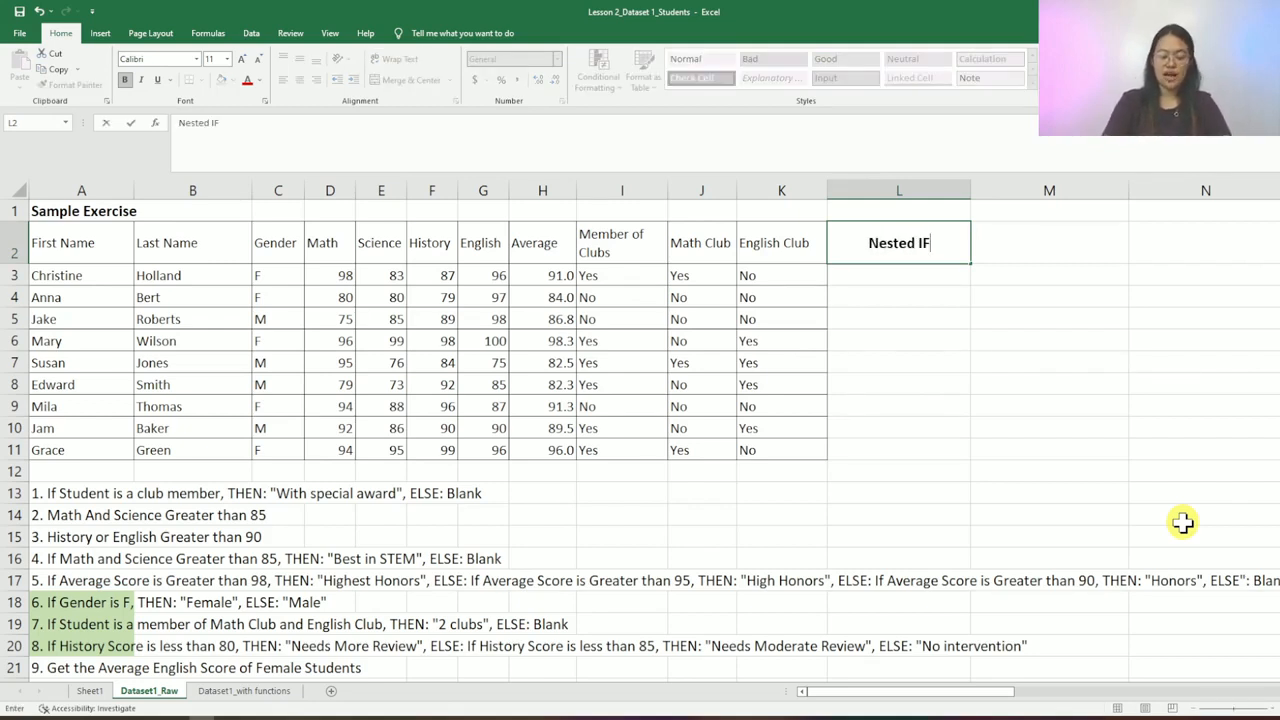
key("Return")
type("=")
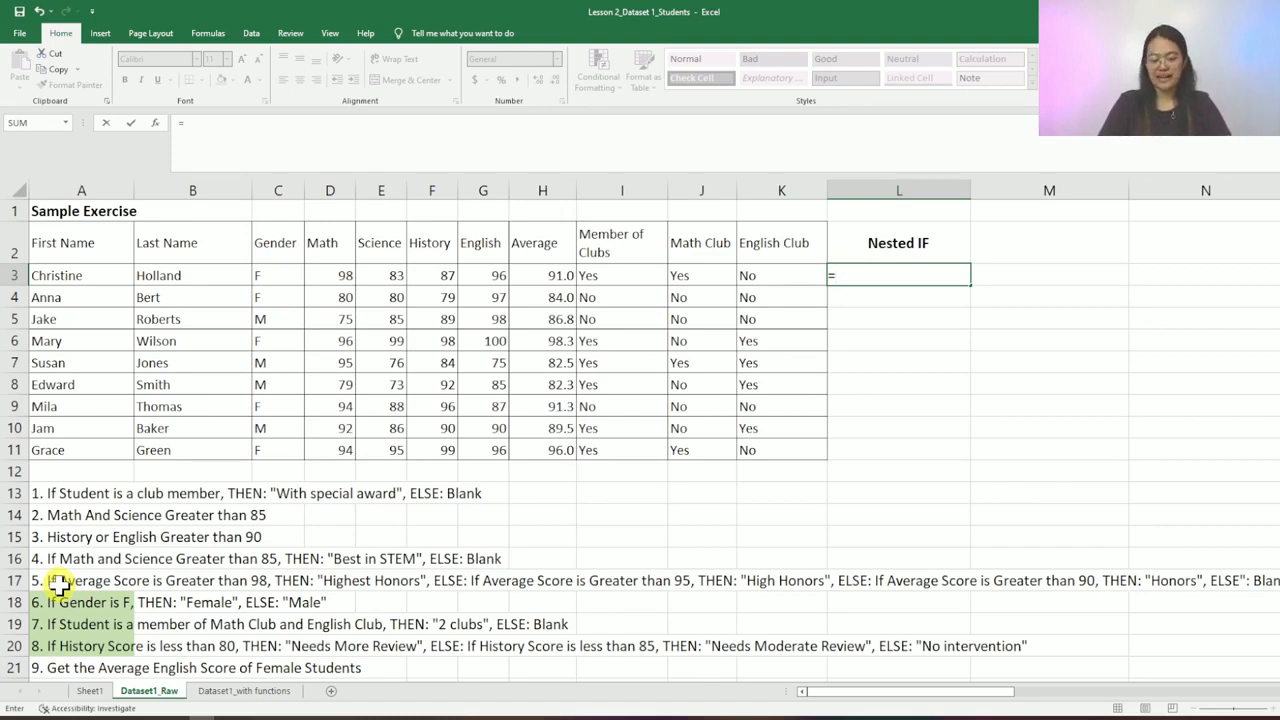
- Begin the L3 formula with IF(H3>98,"Highest Honors", fixing the misspelt label
type("IF")
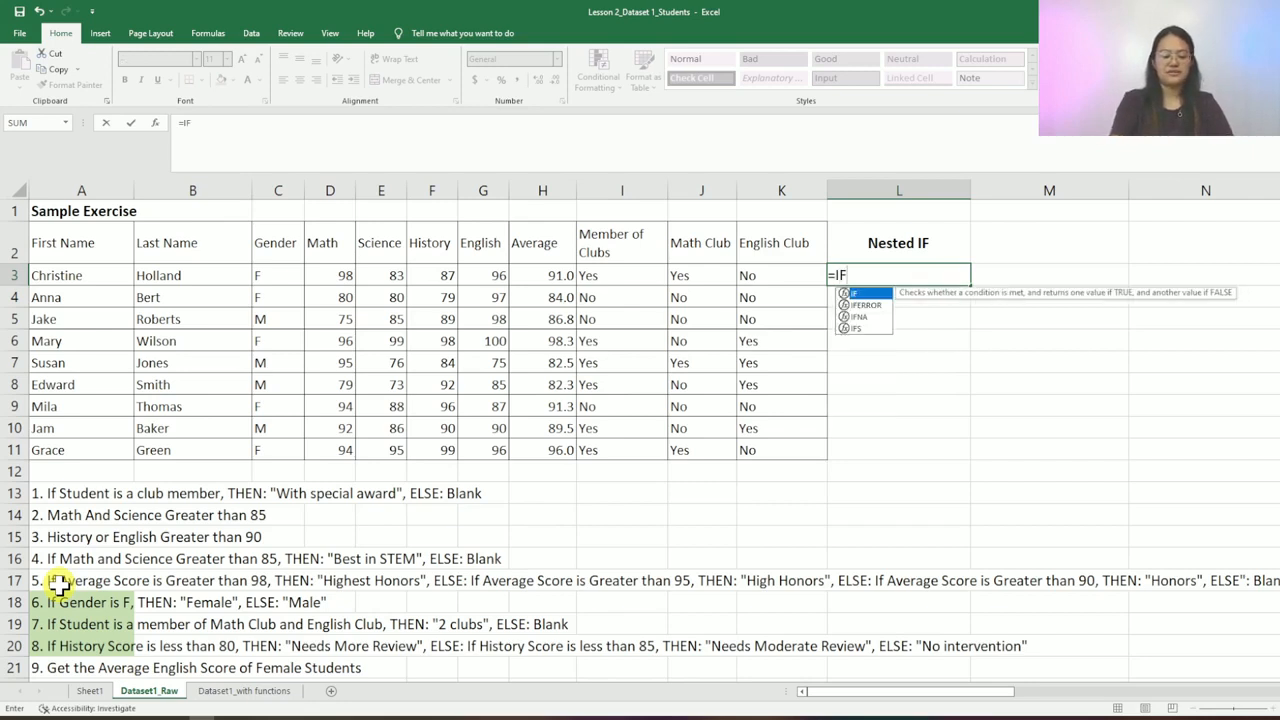
type("(")
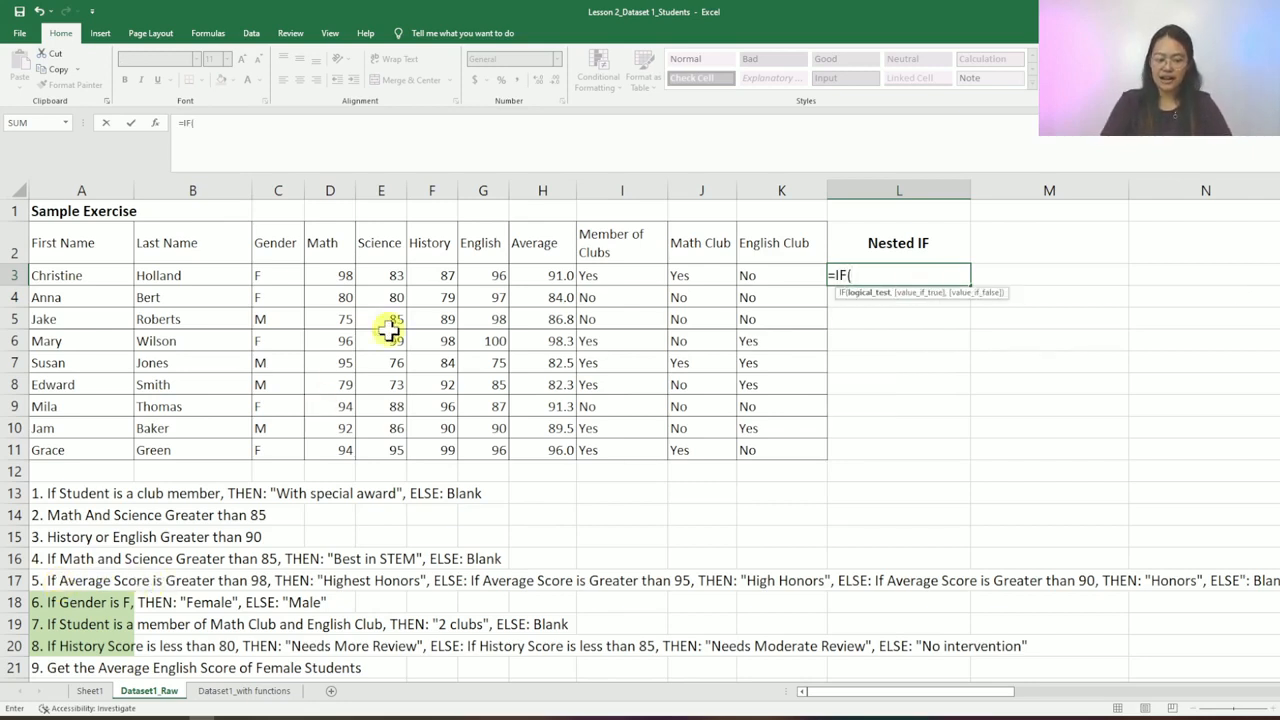
left_click(564, 272)
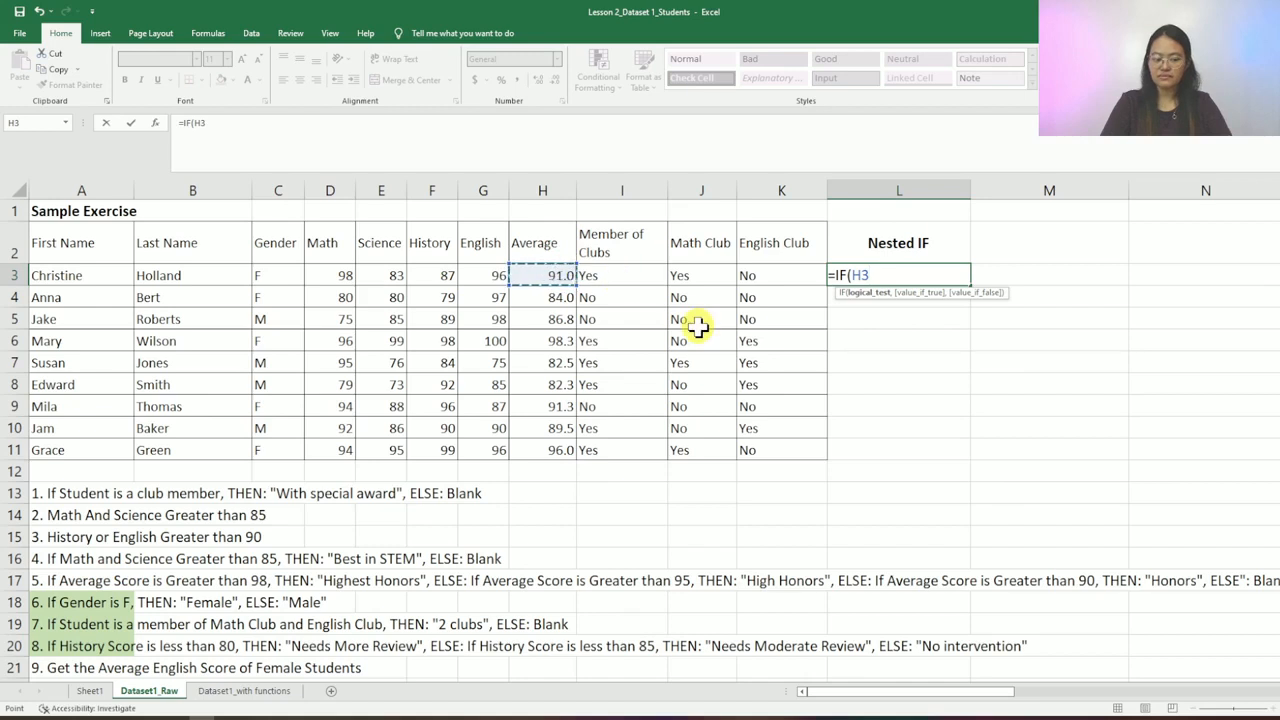
type(">98")
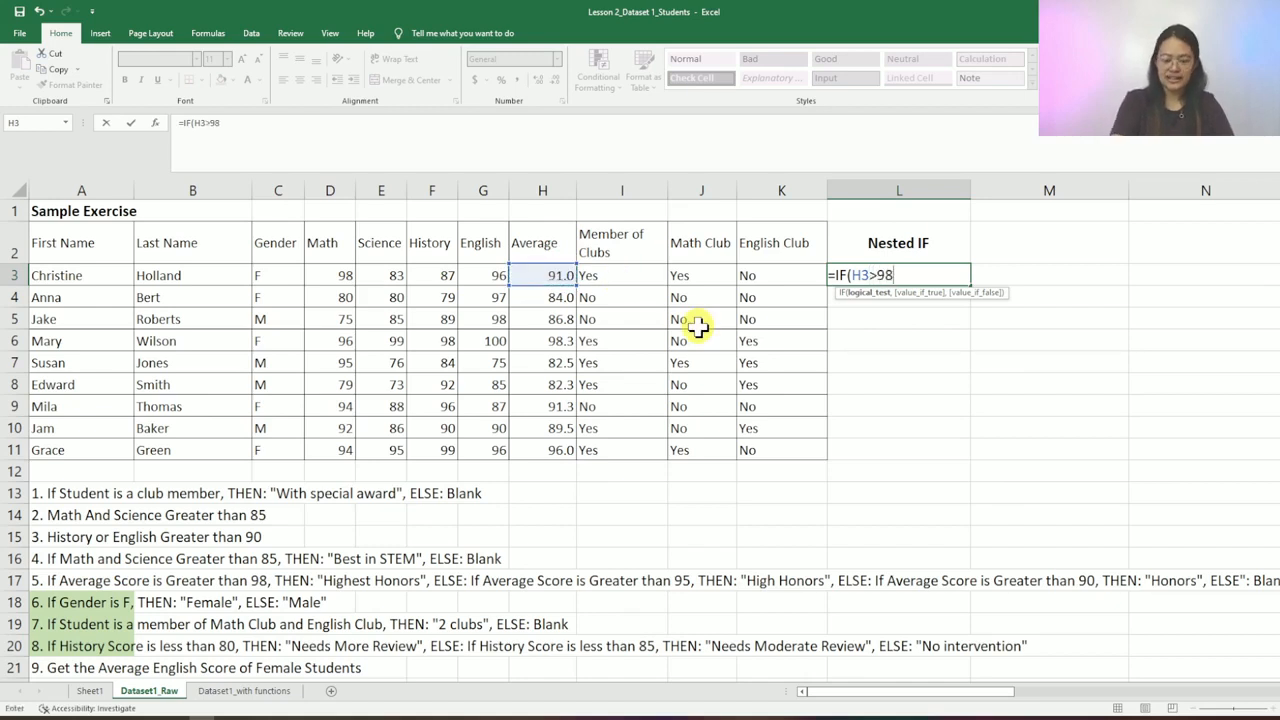
type(",\"")
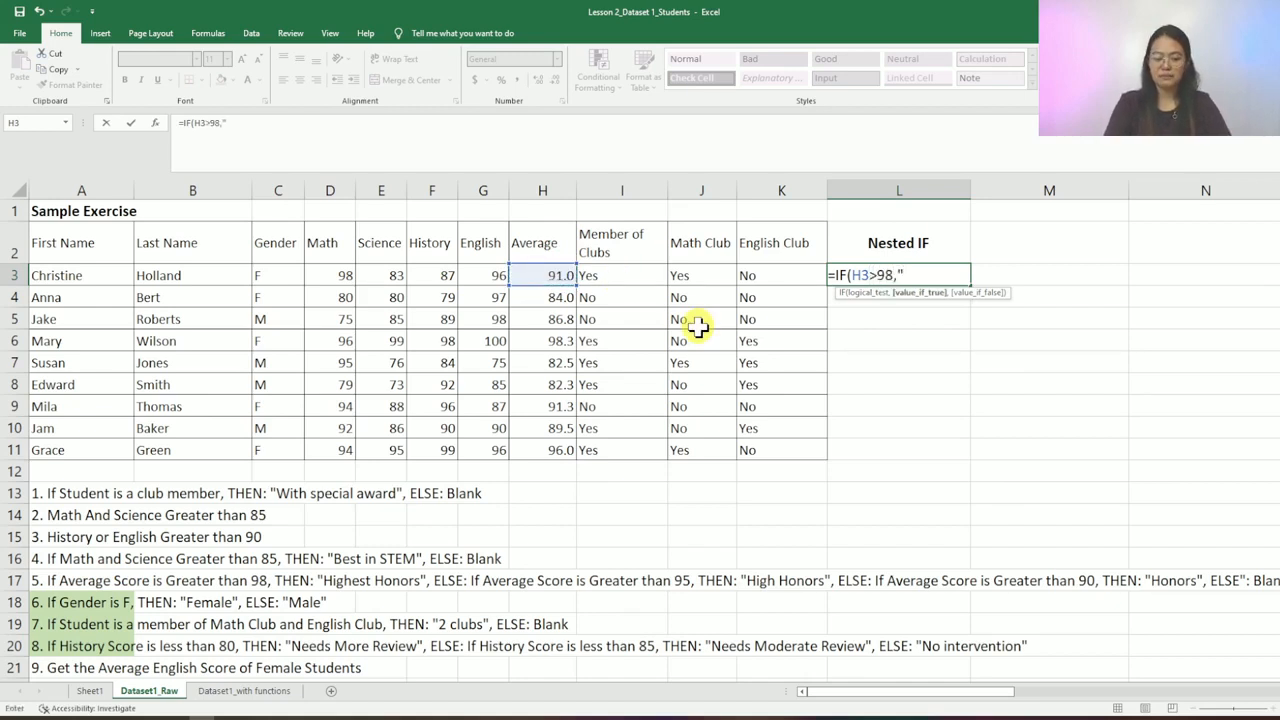
type("High")
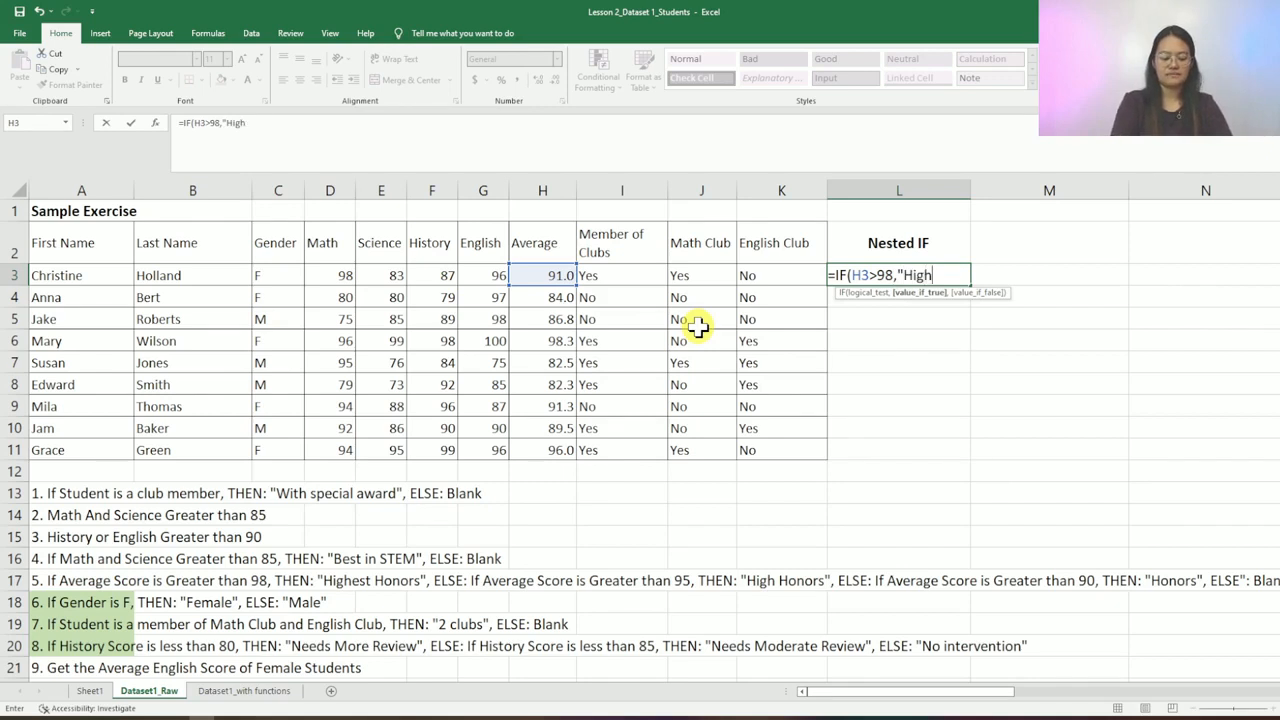
type("est Honord\"")
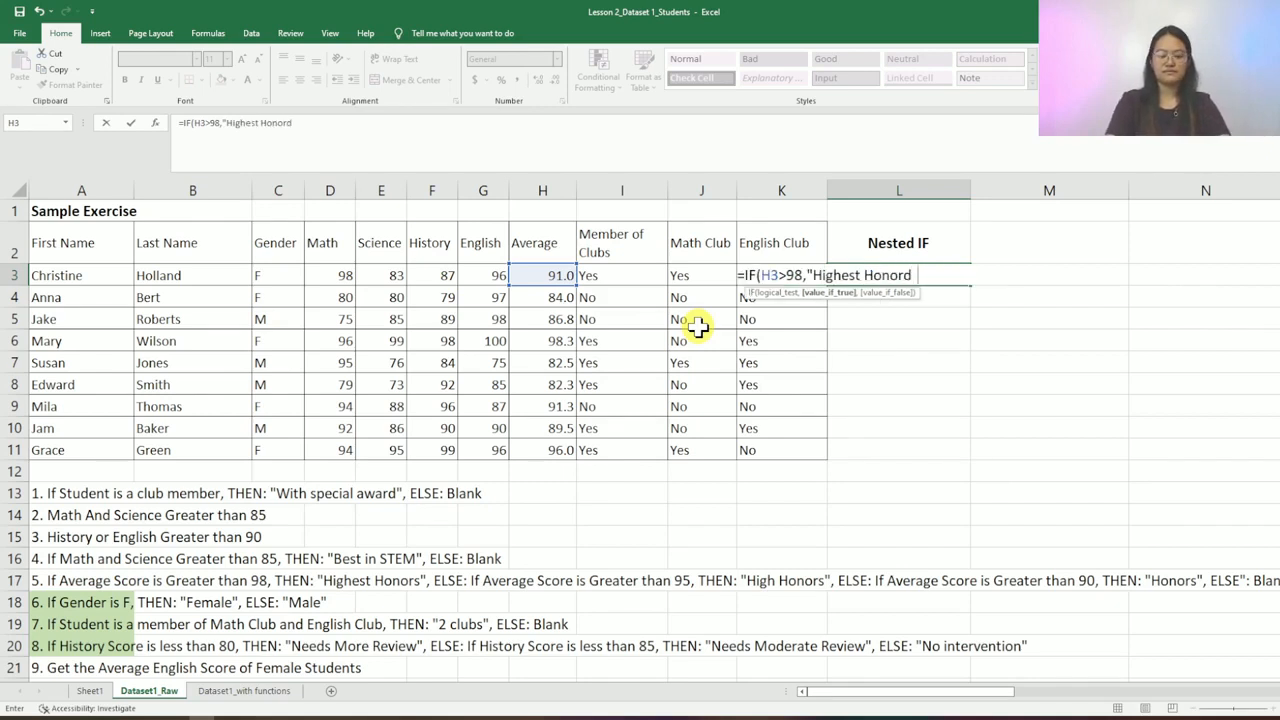
key("BackSpace")
key("BackSpace")
type("s\",")
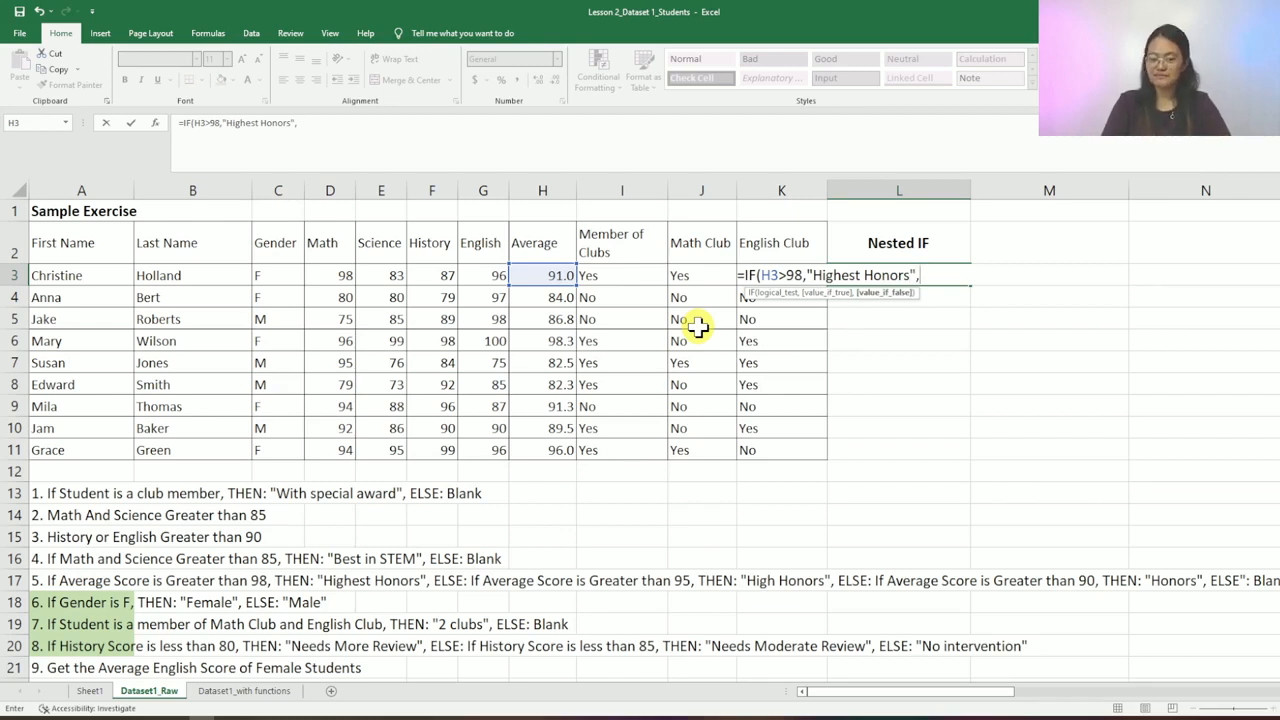
left_click(785, 271)
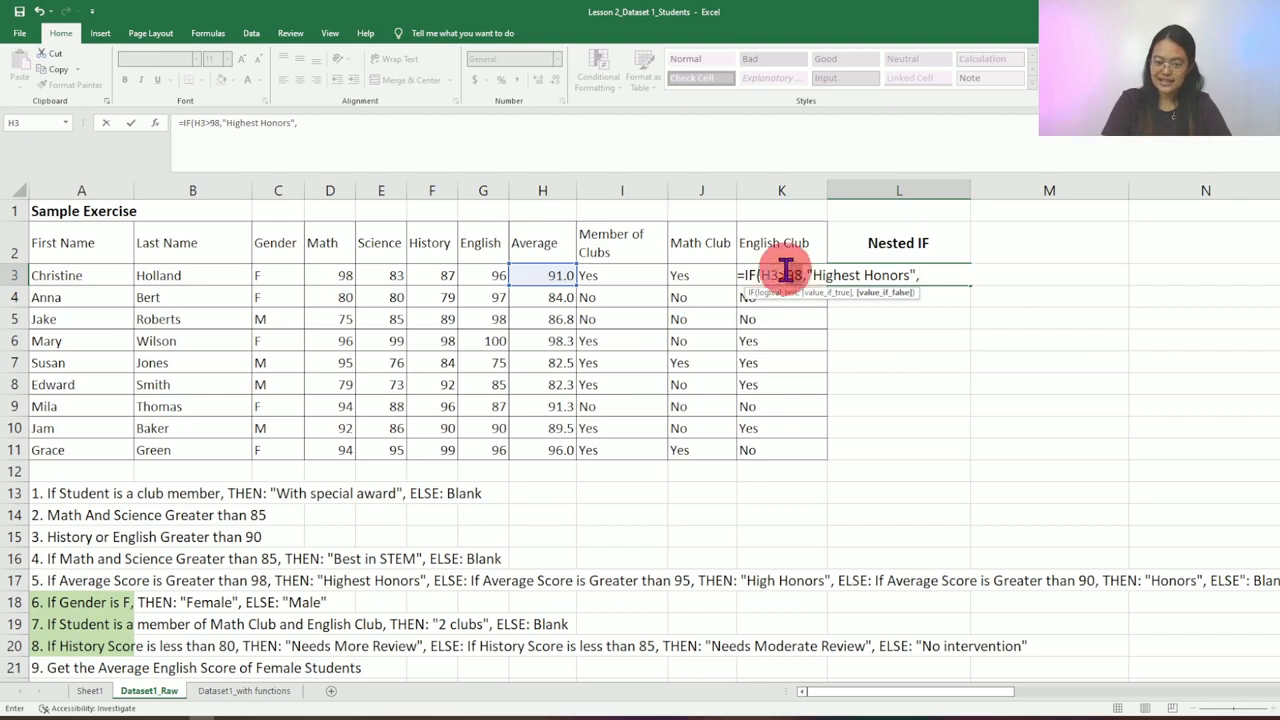
double_click(767, 274)
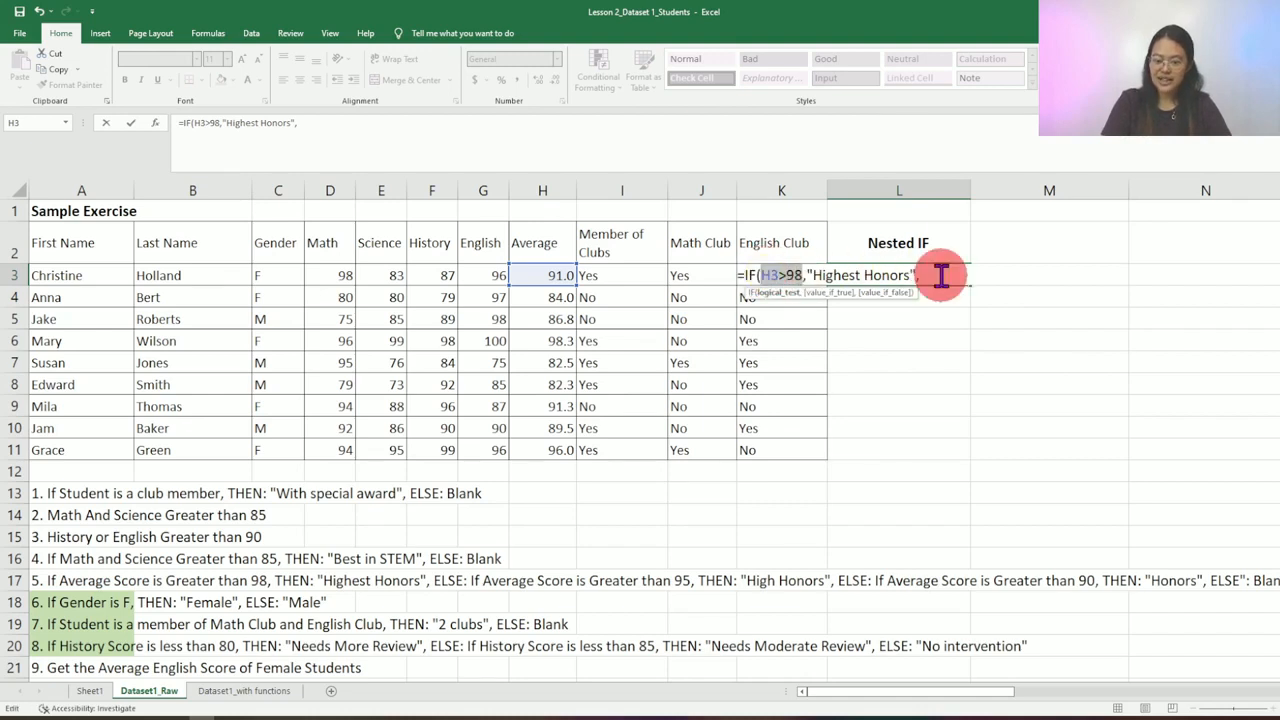
left_click(941, 276)
- Add nested H3>95 "High Honors" and H3>90 "Honors" tests with a blank fallback, then commit
type("if")
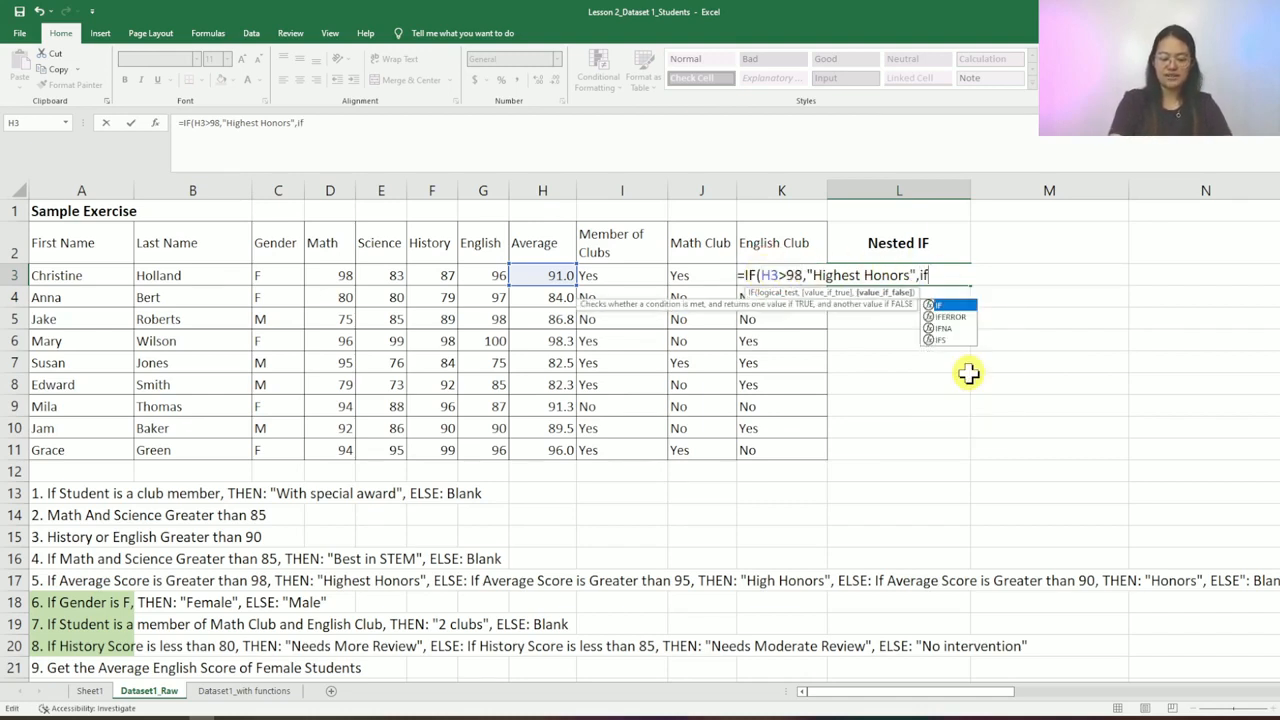
type("(")
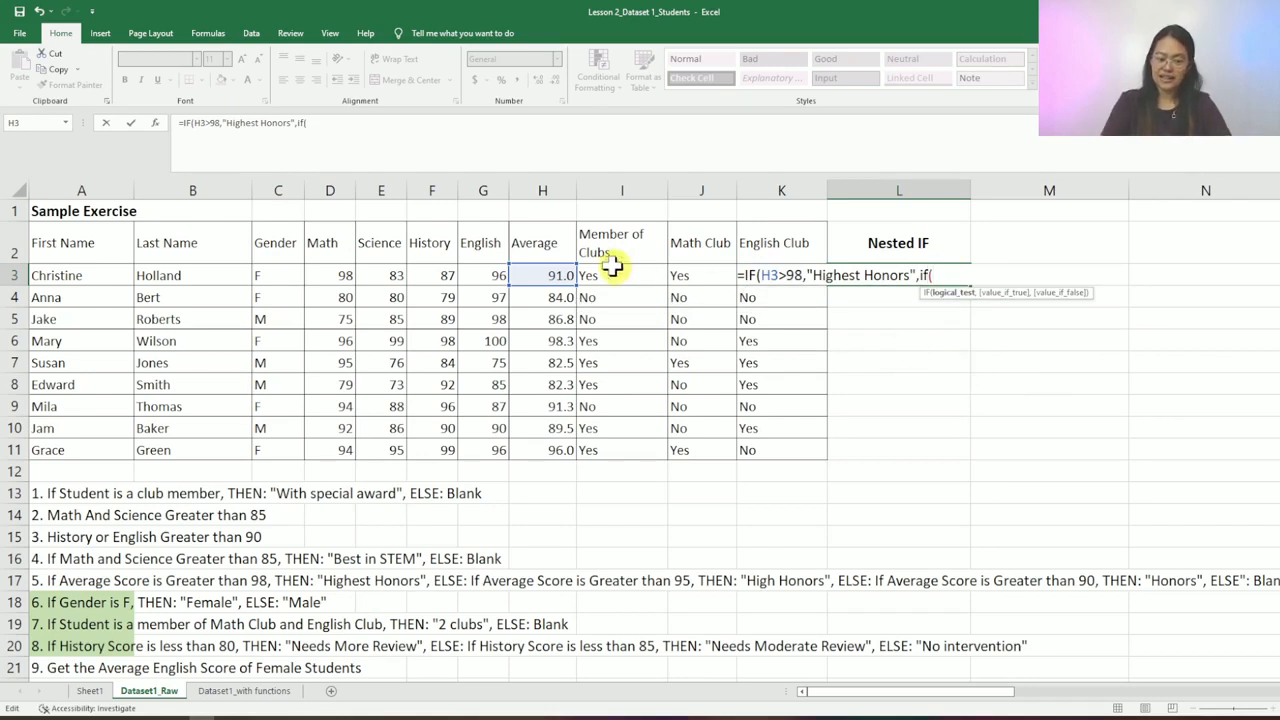
left_click(562, 271)
type(">")
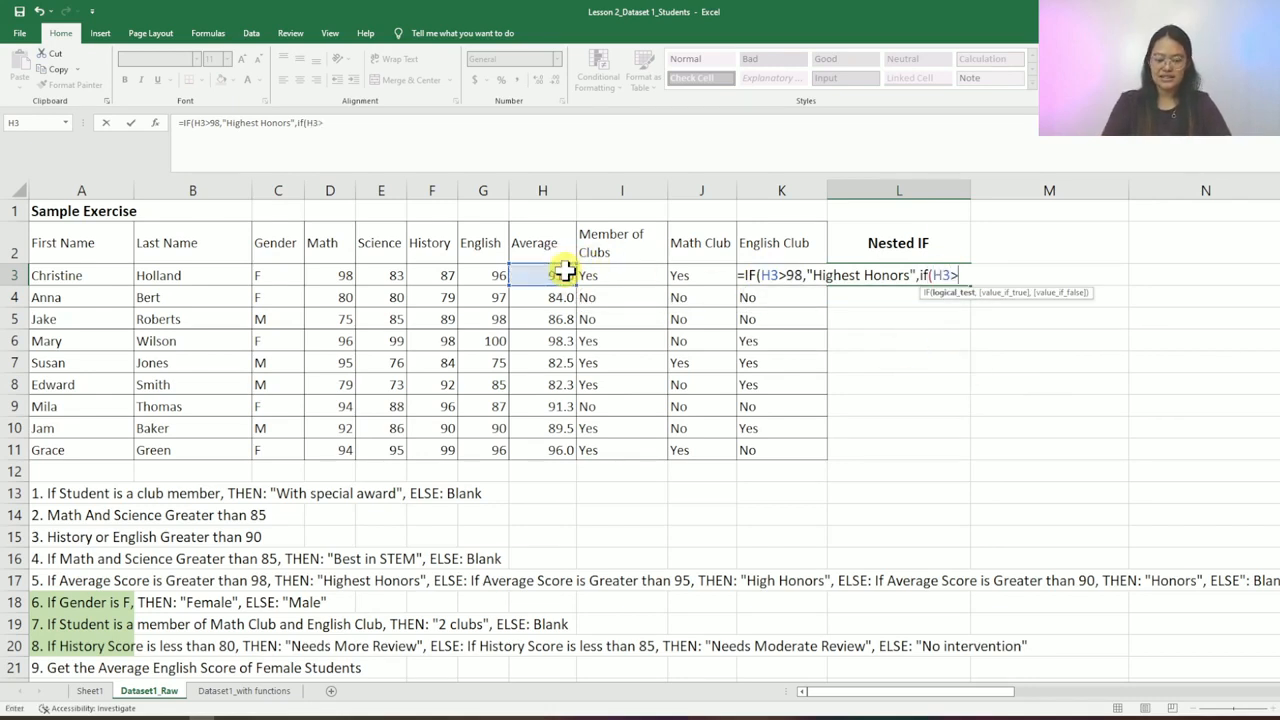
type("95,")
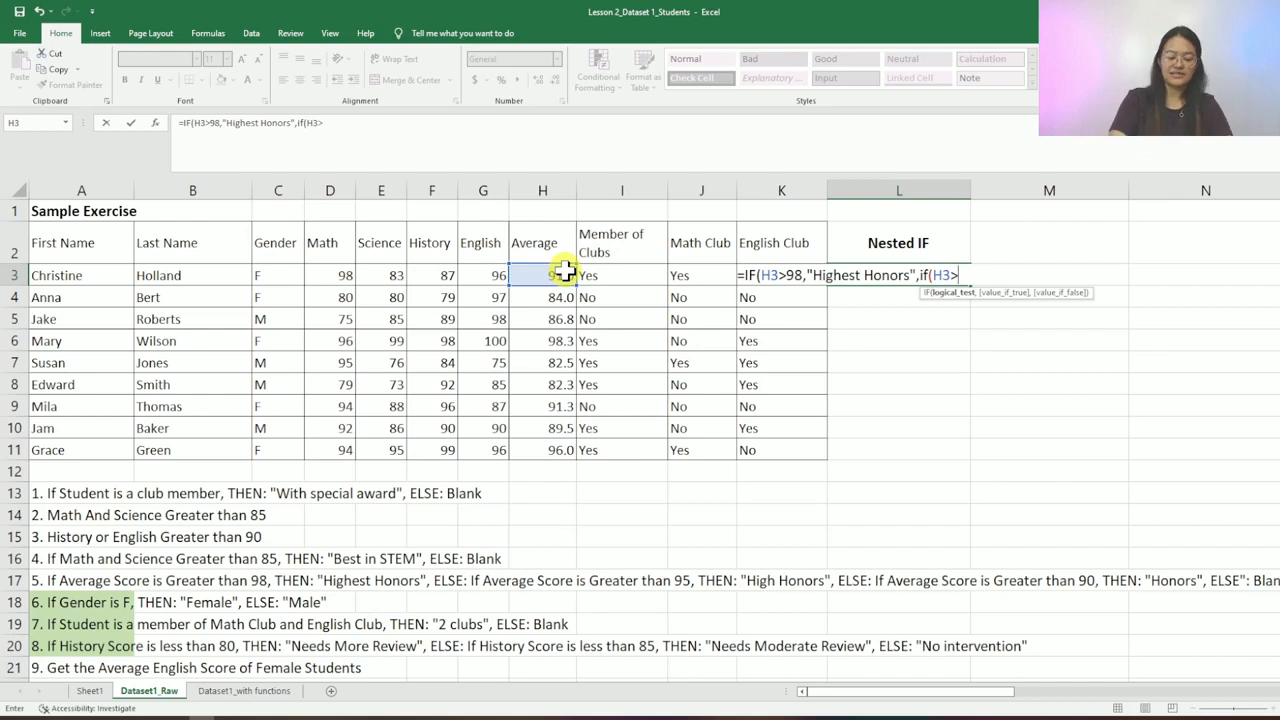
type("\"")
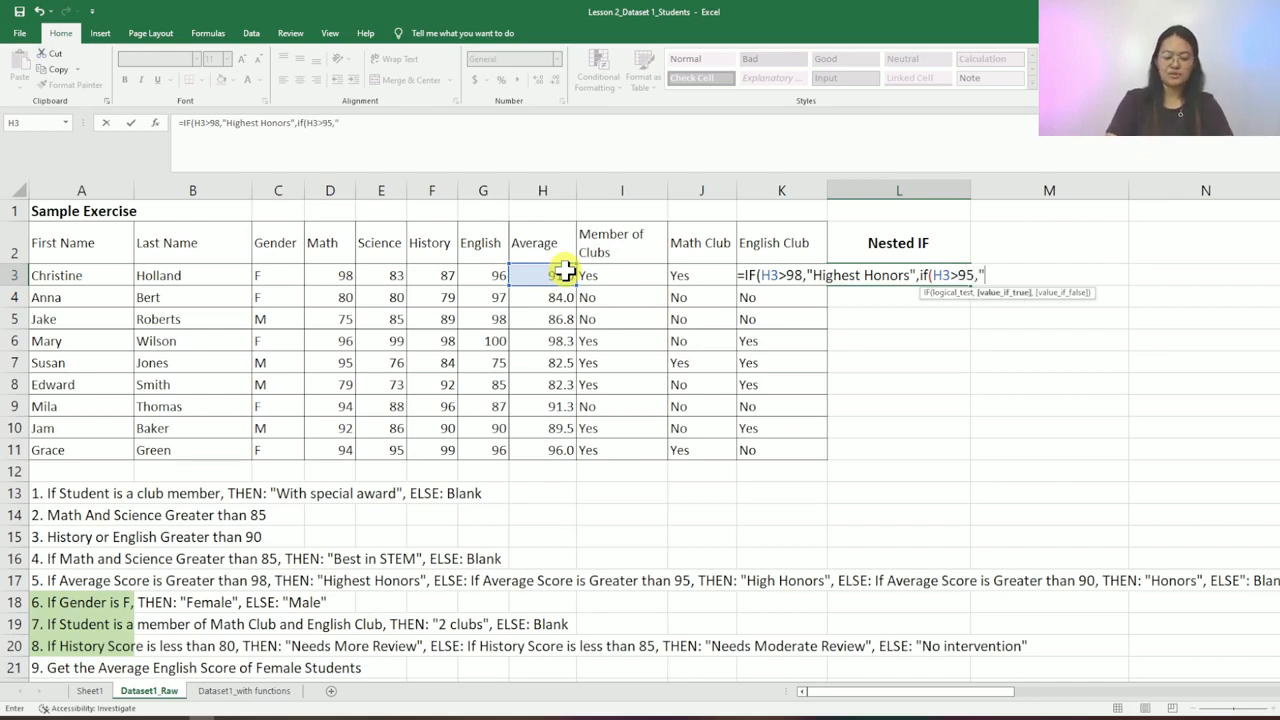
type("High H")
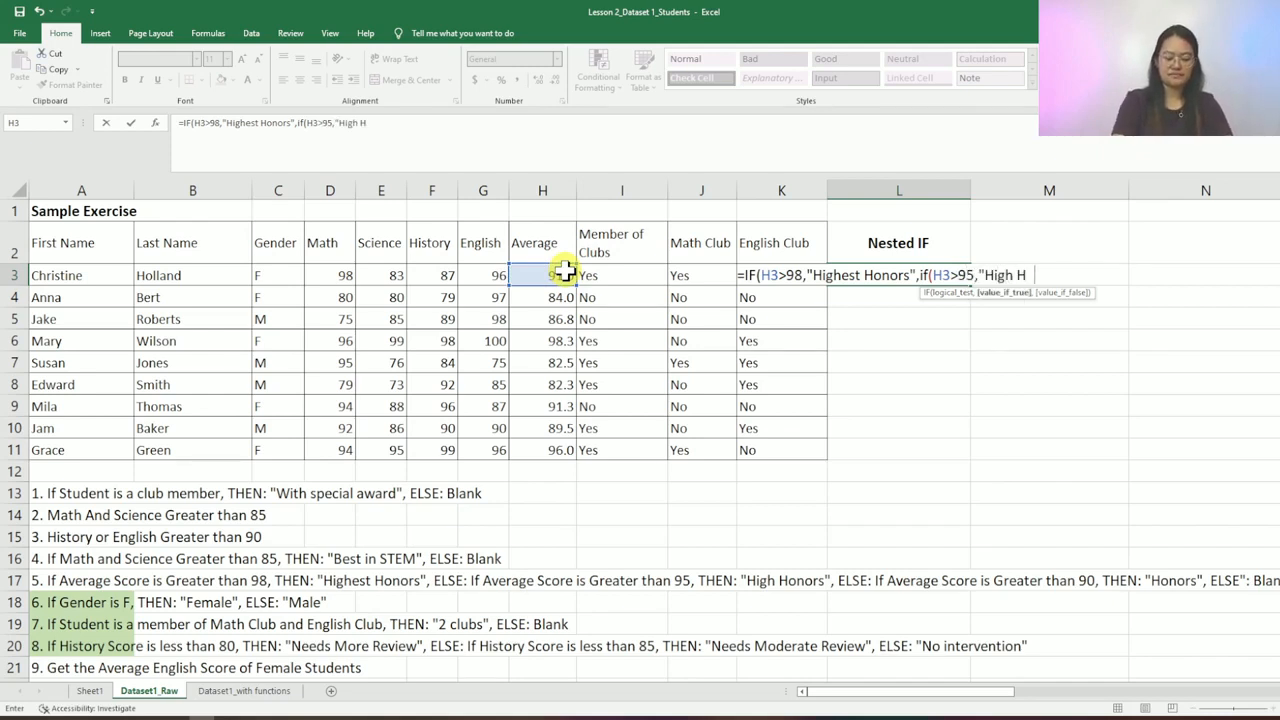
type("onors\",")
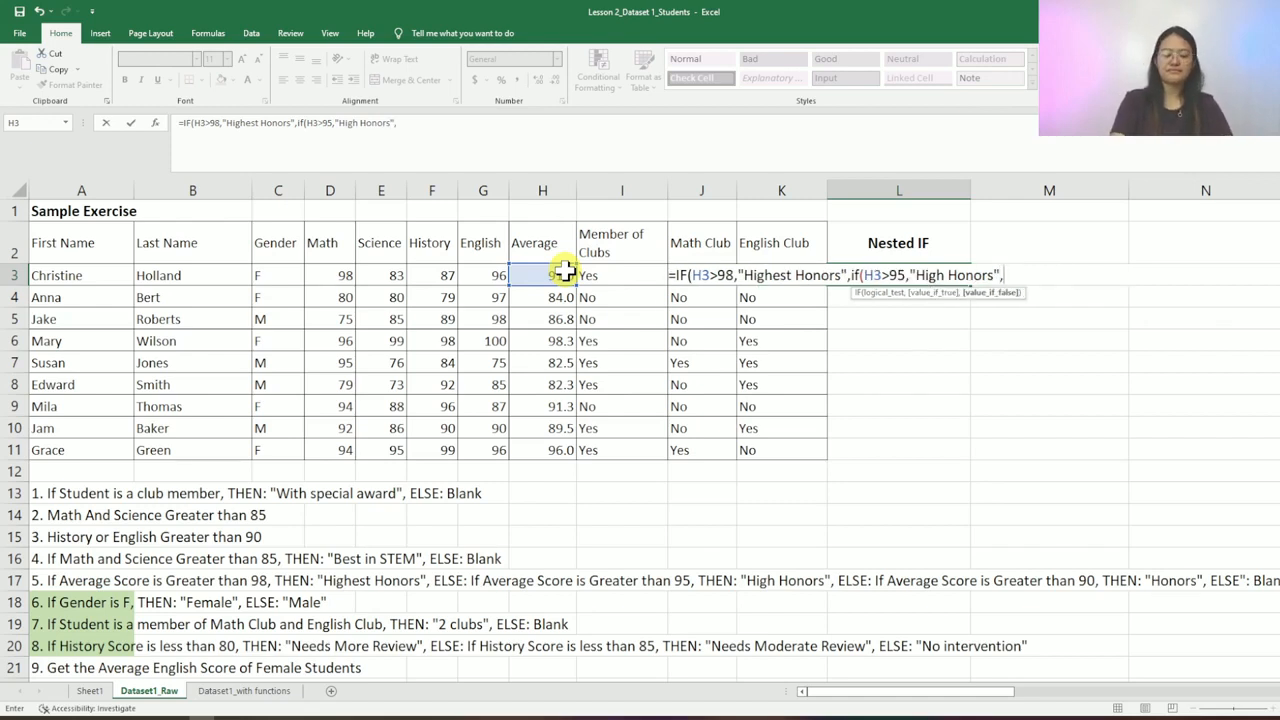
type("if(")
left_click(565, 270)
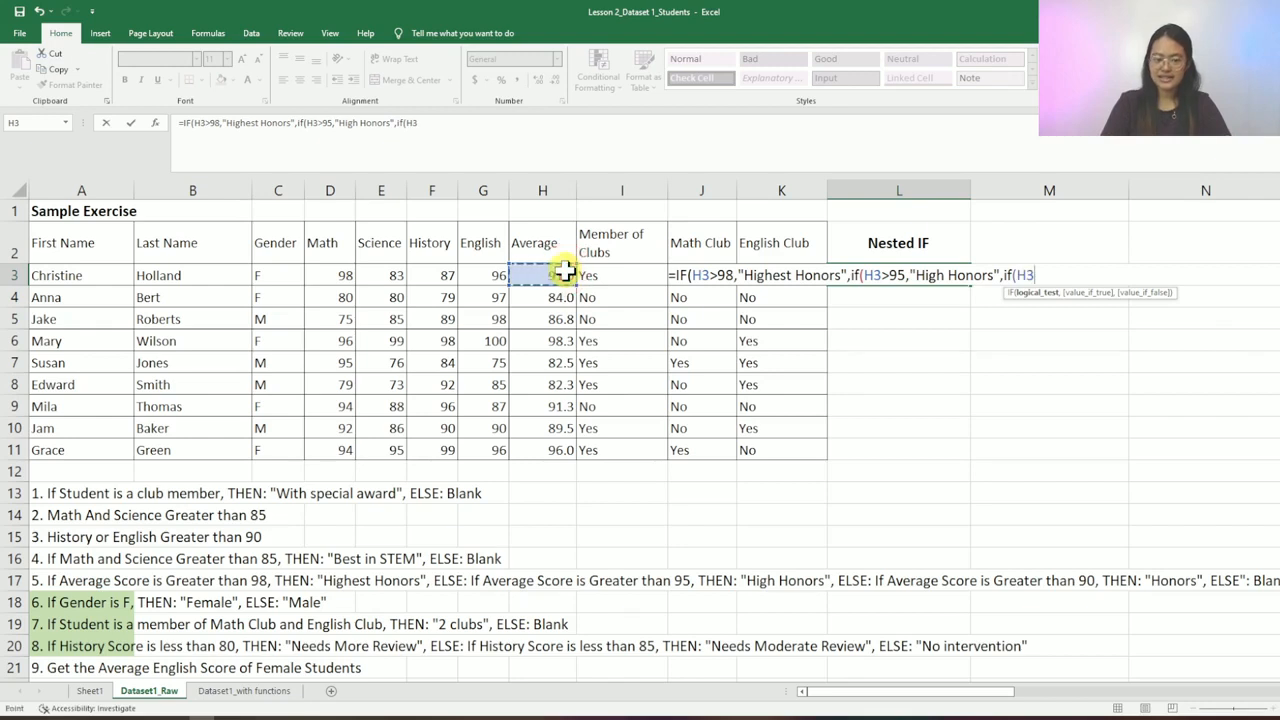
type(">")
type("90,\"Hon")
type("\"")
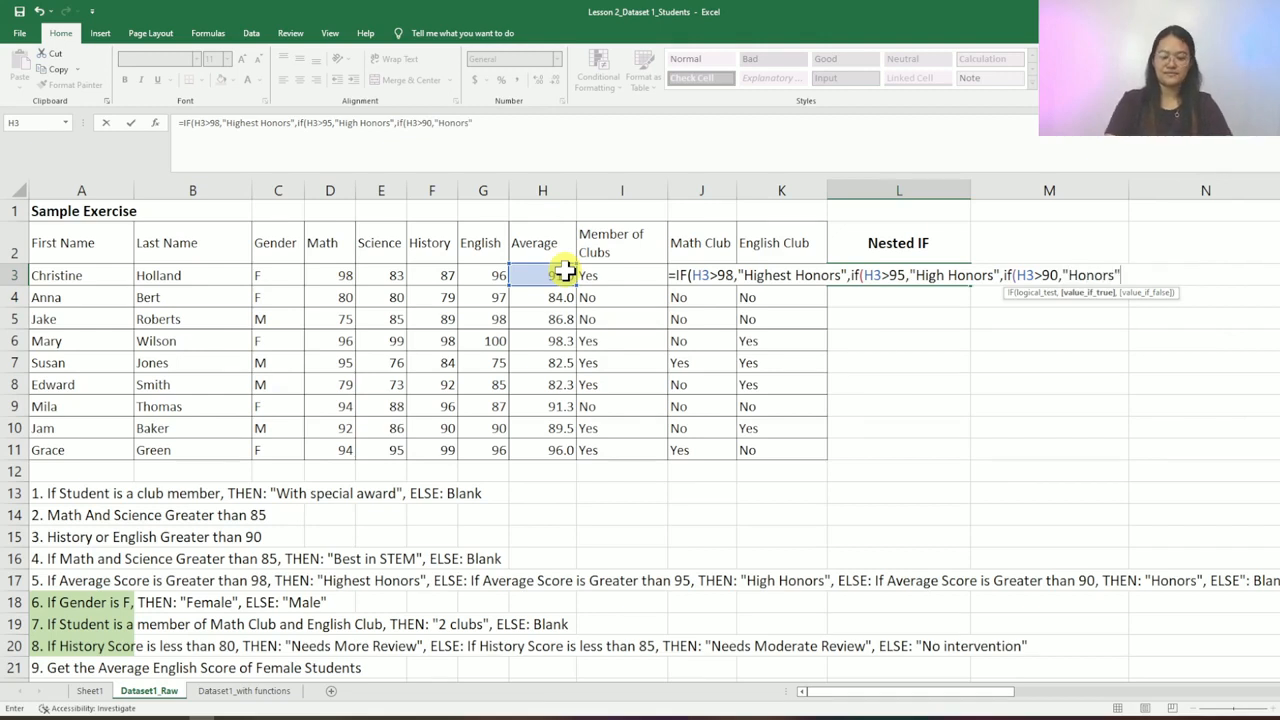
type(",")
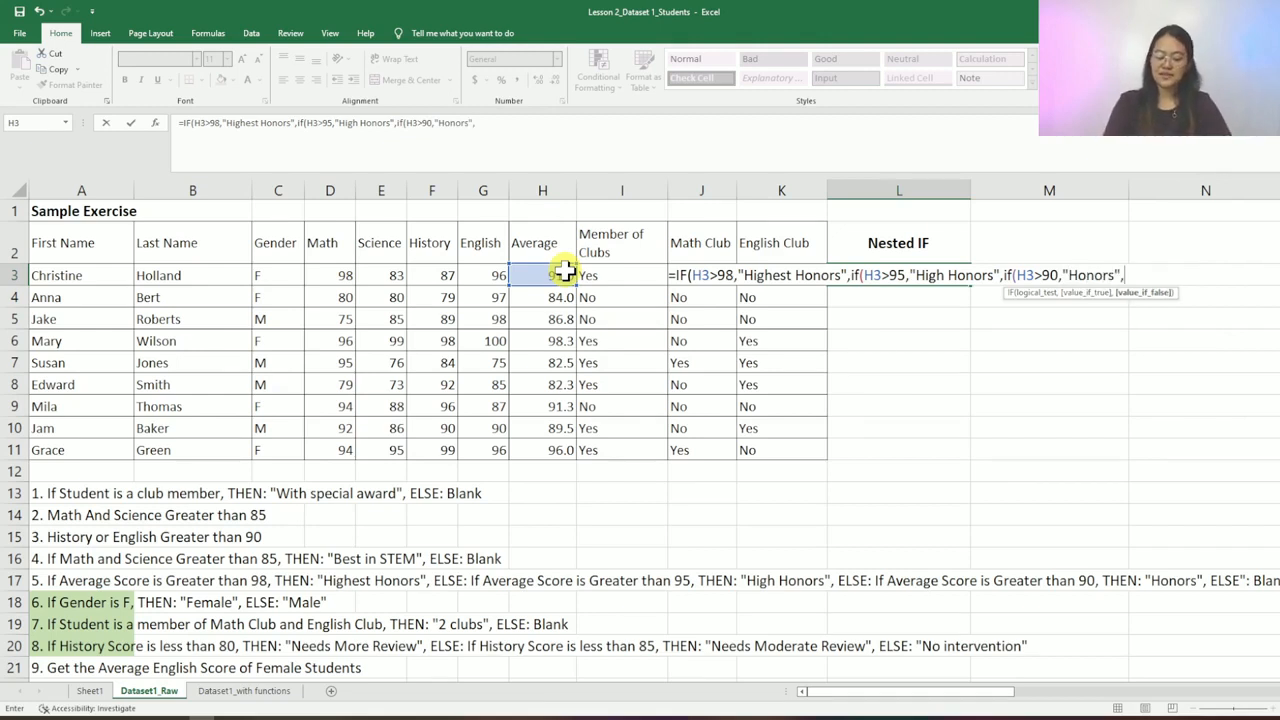
type("\"\"")
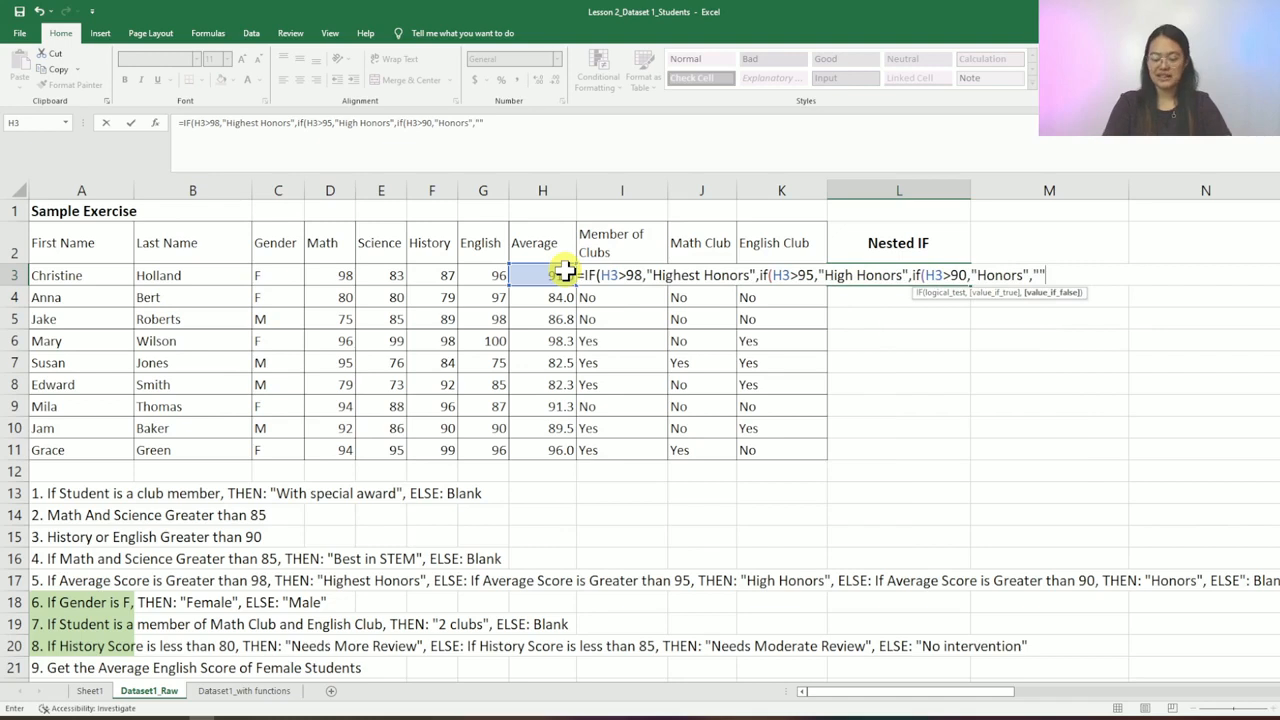
type(")")
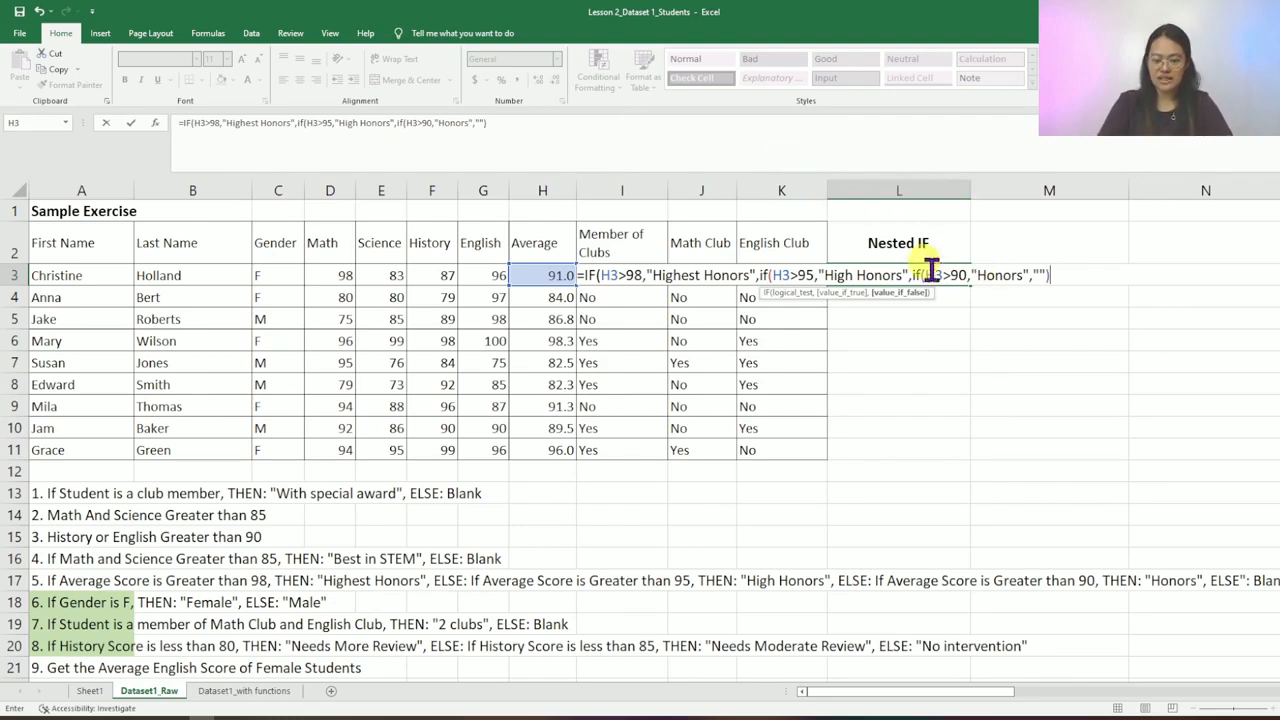
left_click(797, 145)
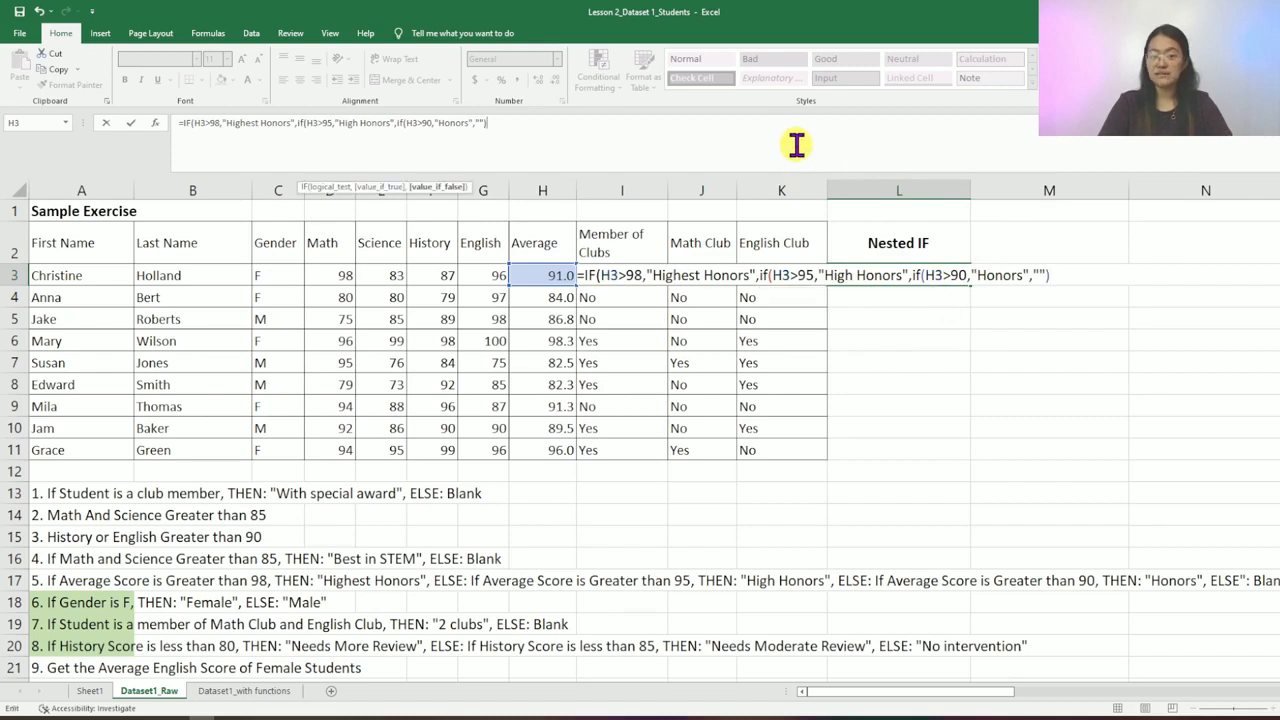
type(")")
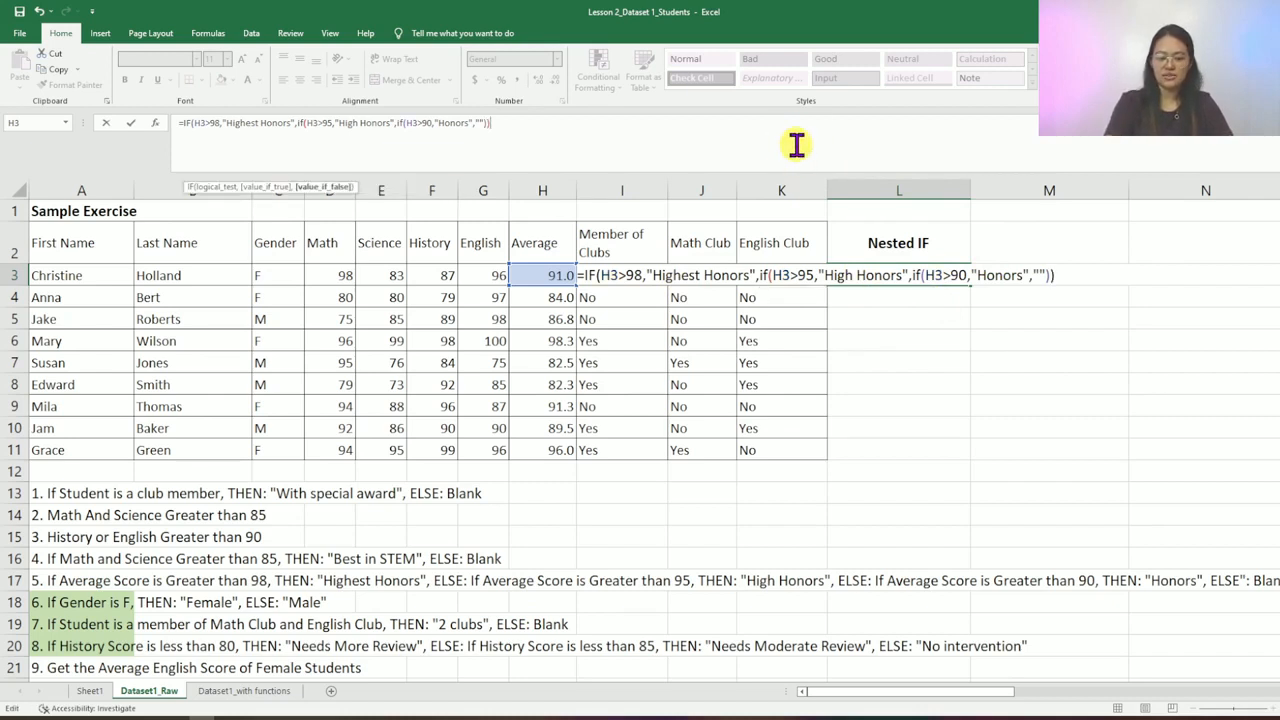
type(")")
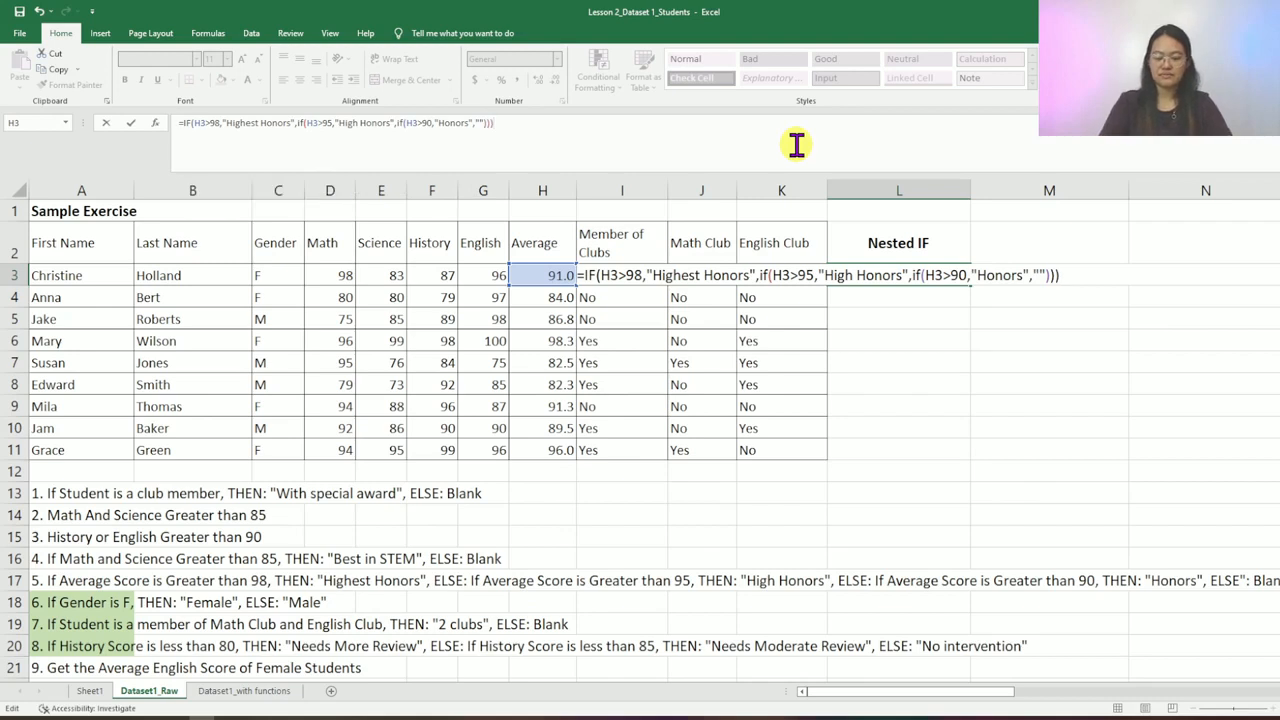
key("Return")
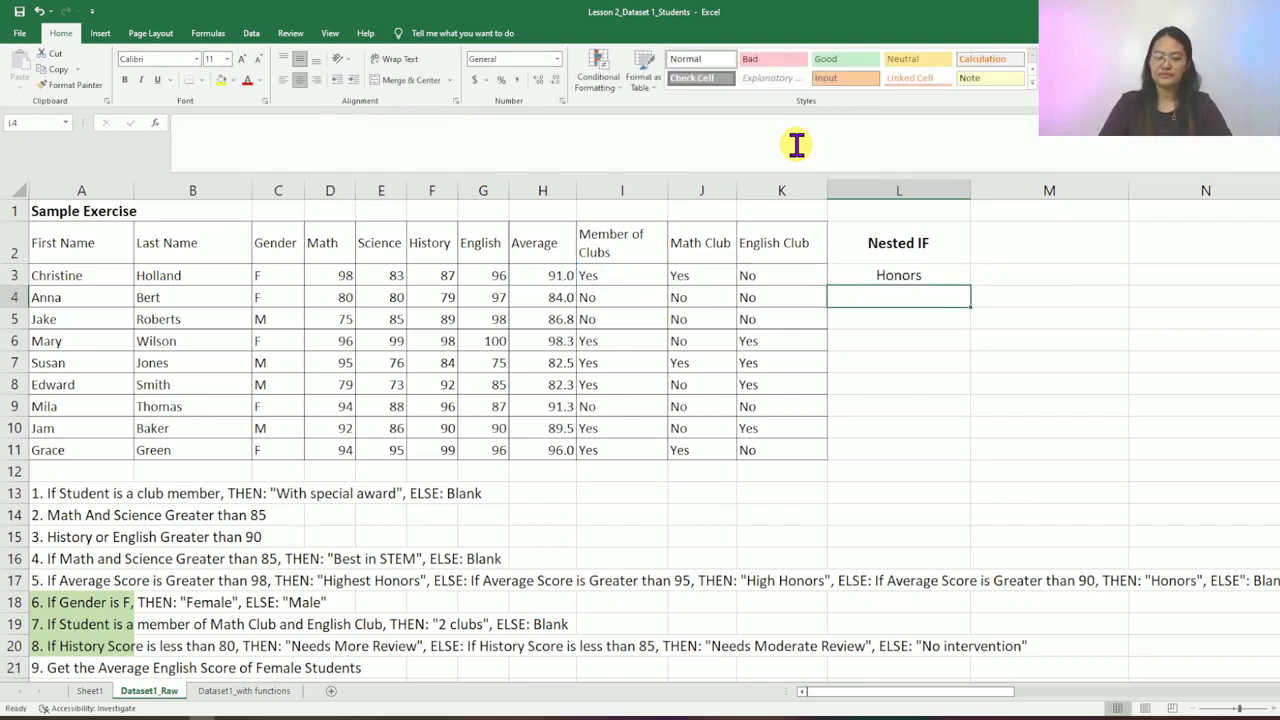
key("Up")
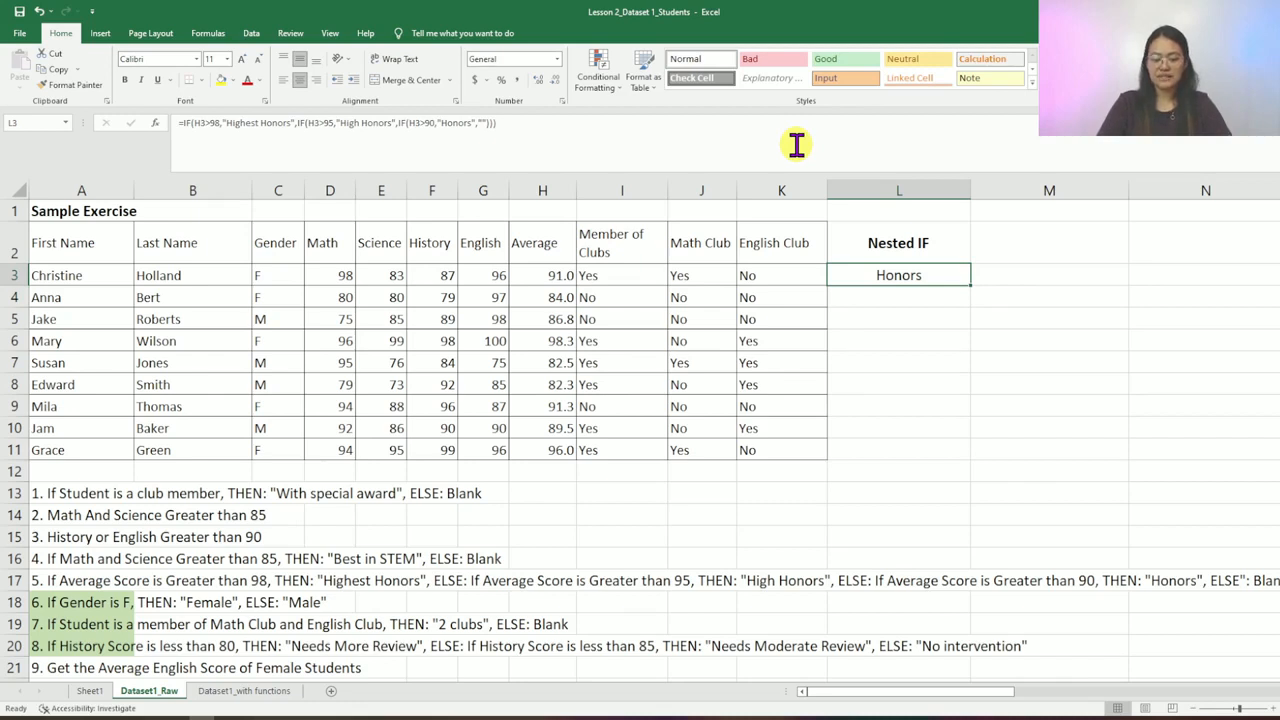
- Copy the honors formula from L3 and paste it into L4:L11
key("Left")
key("Right")
key("Right")
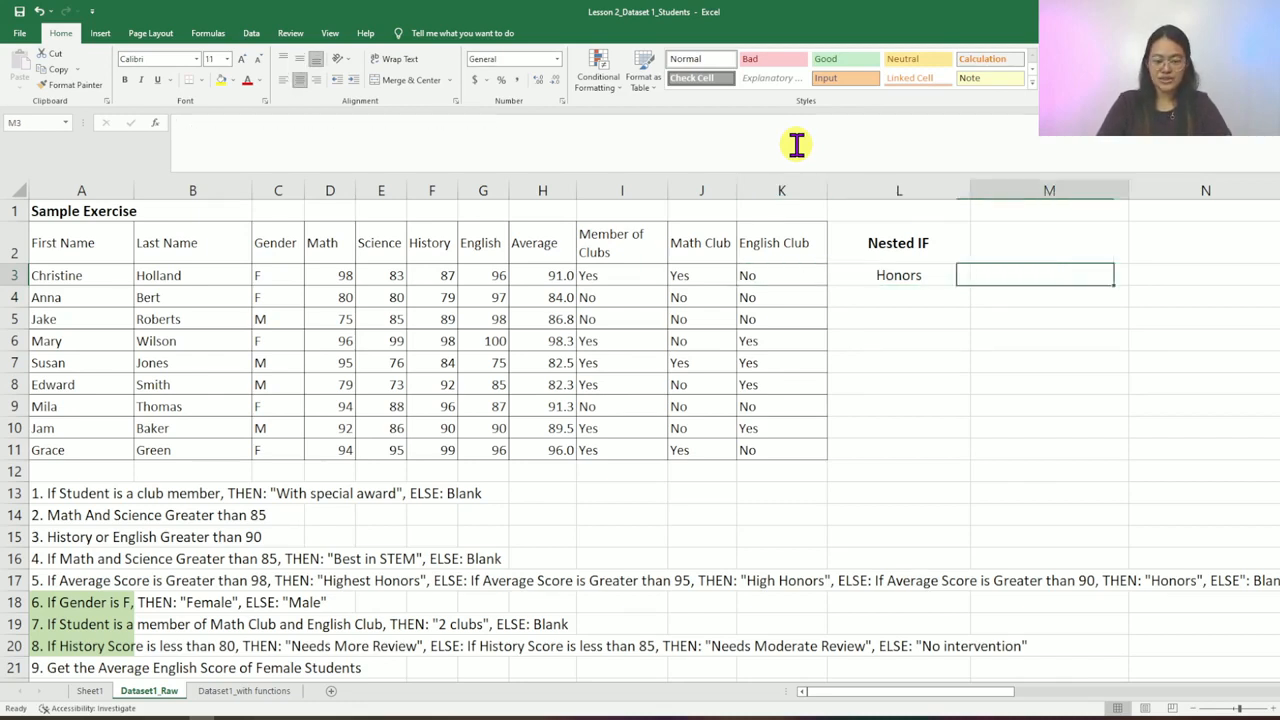
key("Left")
key("Left")
key("Left")
key("Left")
key("Left")
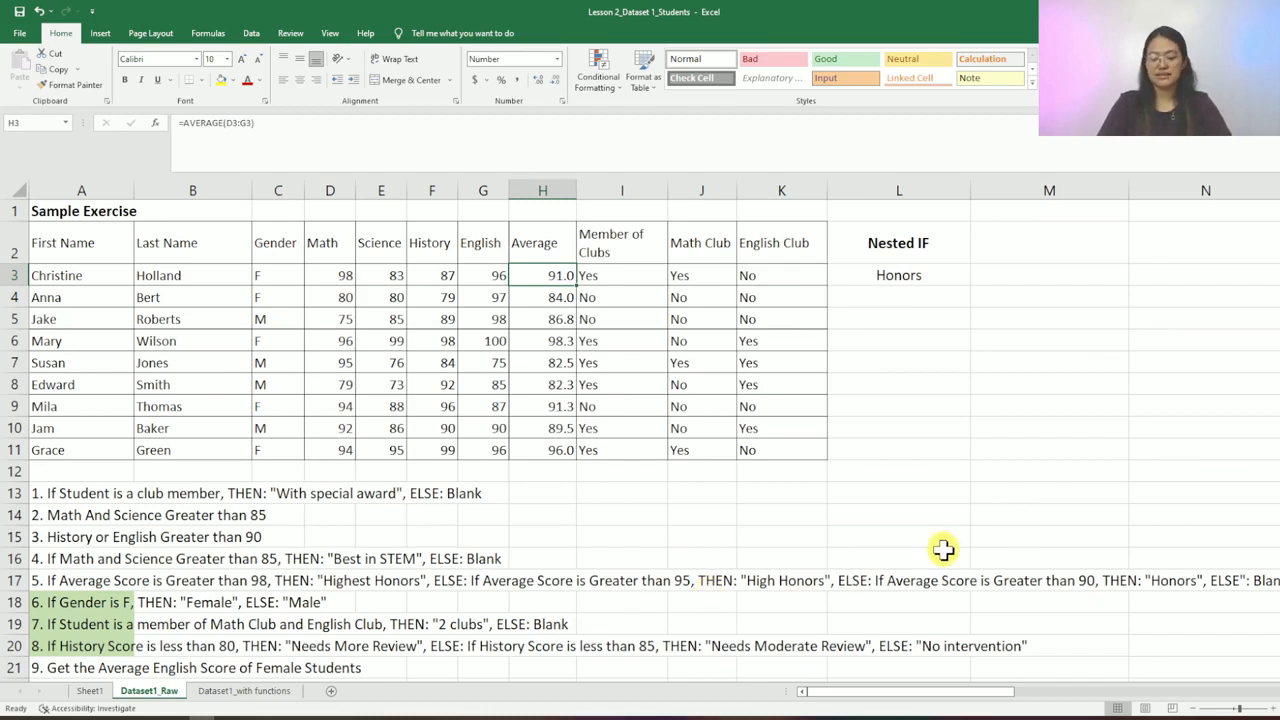
left_click(897, 277)
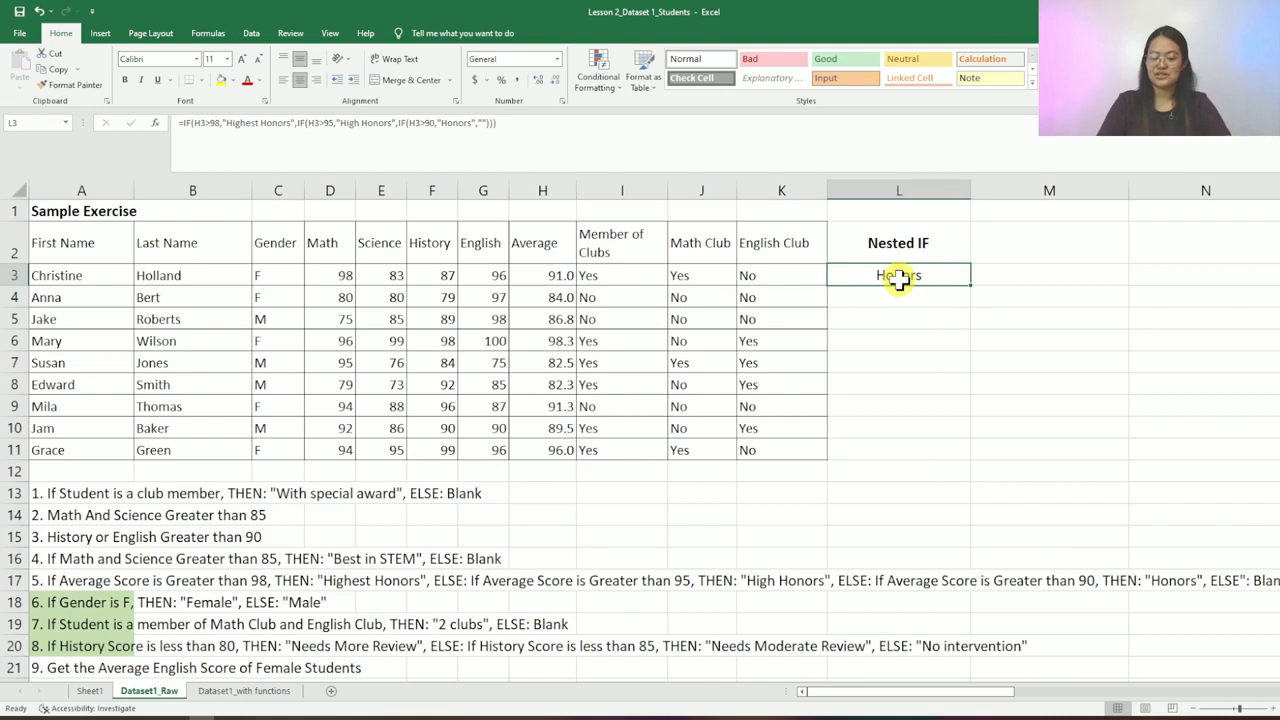
key("ctrl+c")
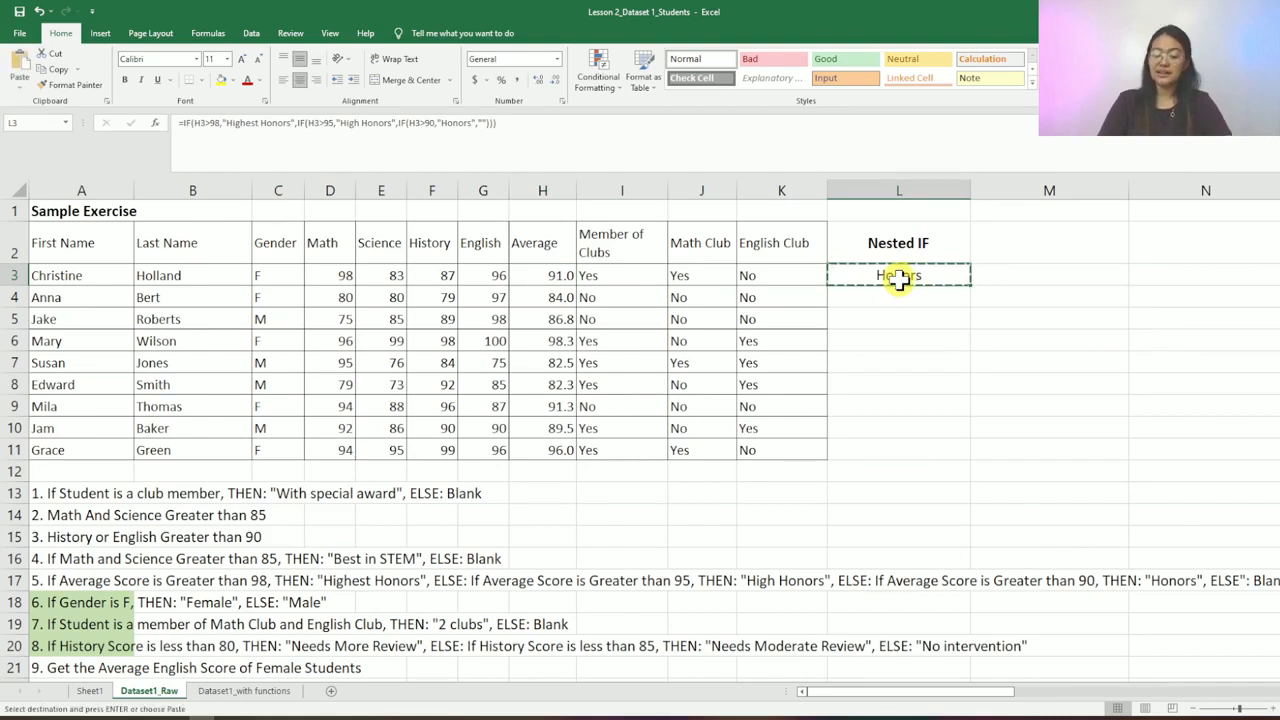
key("Down")
key("shift+Down")
key("shift+Down")
key("shift+Down")
key("shift+Down")
key("shift+Down")
key("shift+Down")
key("shift+Down")
key("Return")
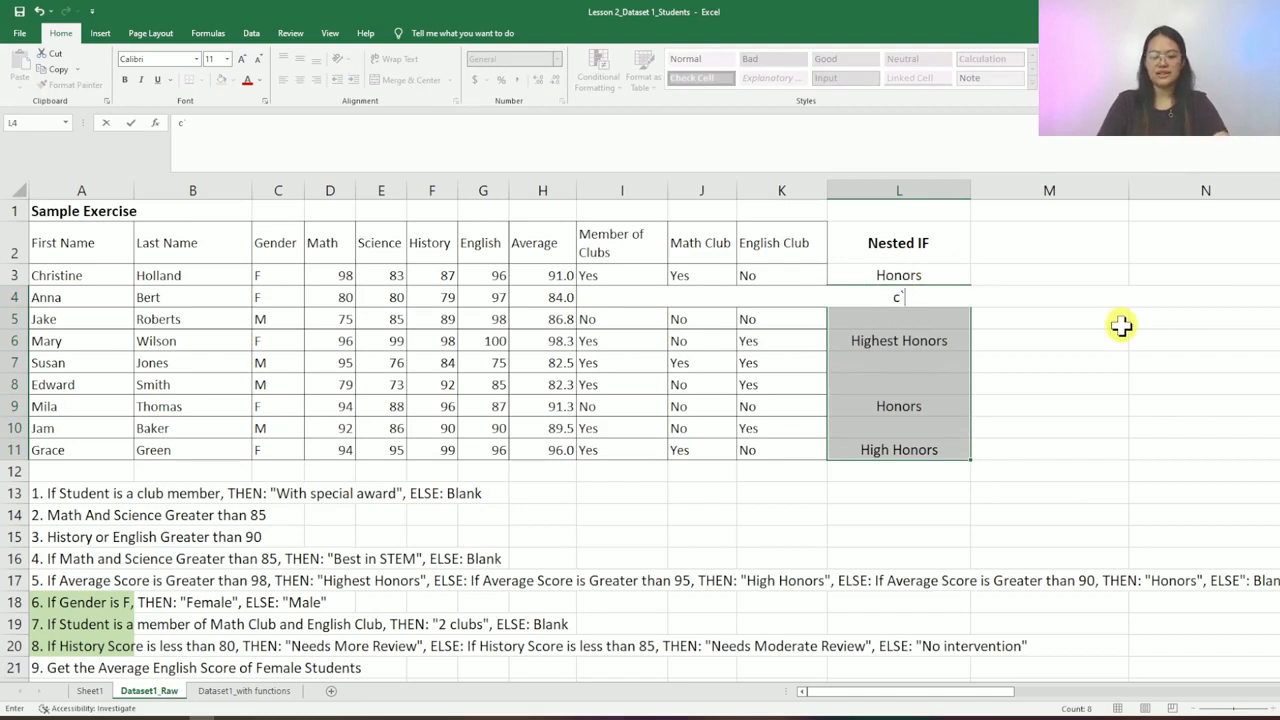
- Check the results: Highest Honors in L6 for 98.3, Honors in L9, and blank in L4
key("Down")
key("Down")
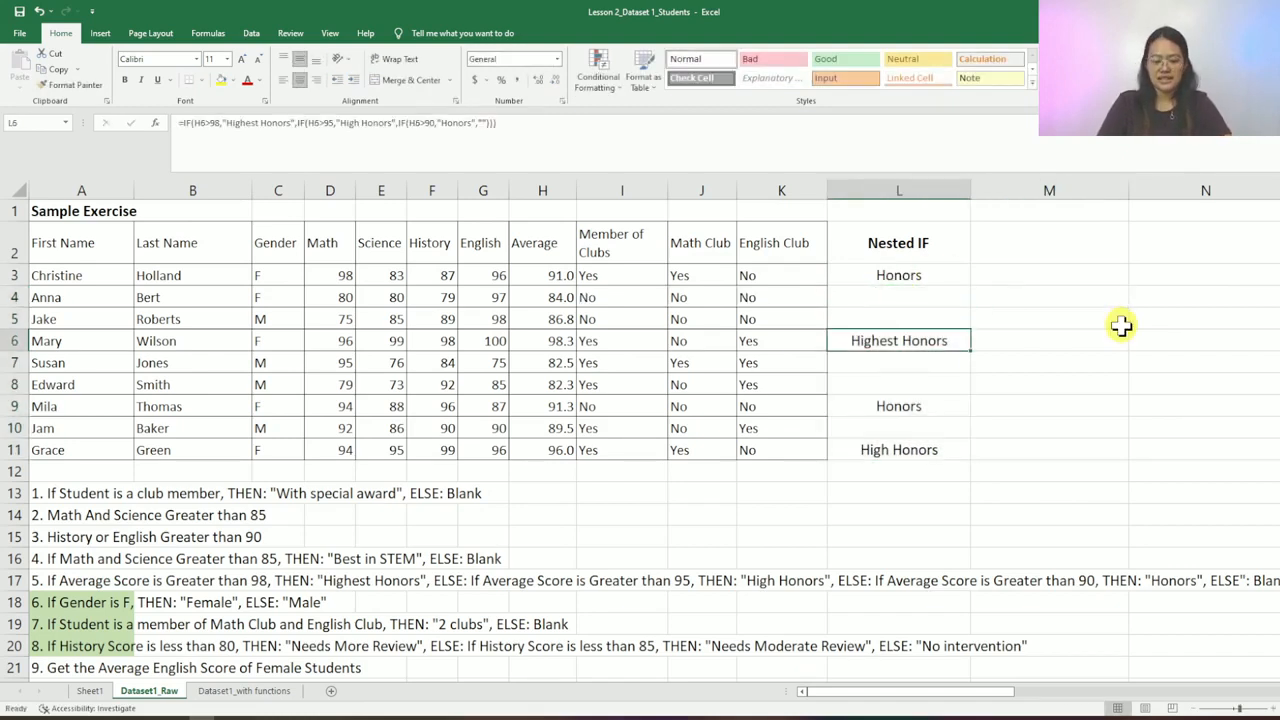
key("Left")
key("Left")
key("Left")
key("Left")
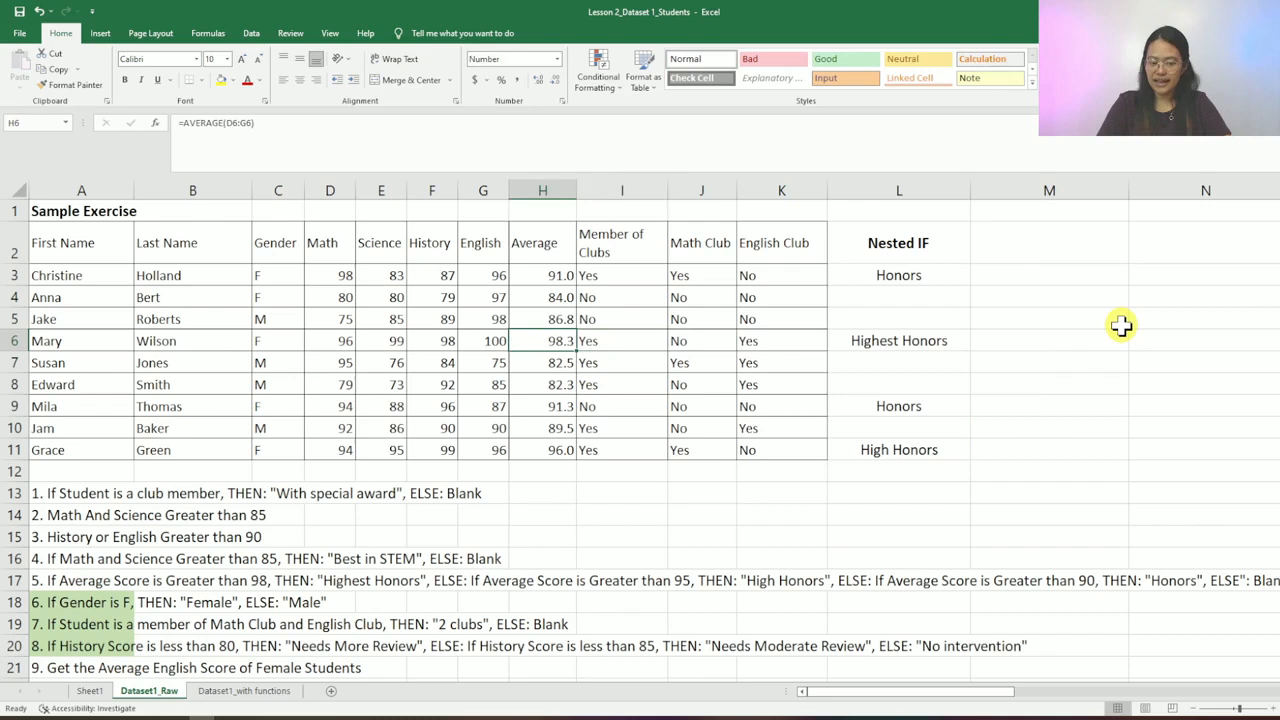
key("Right")
key("Right")
key("Right")
key("Right")
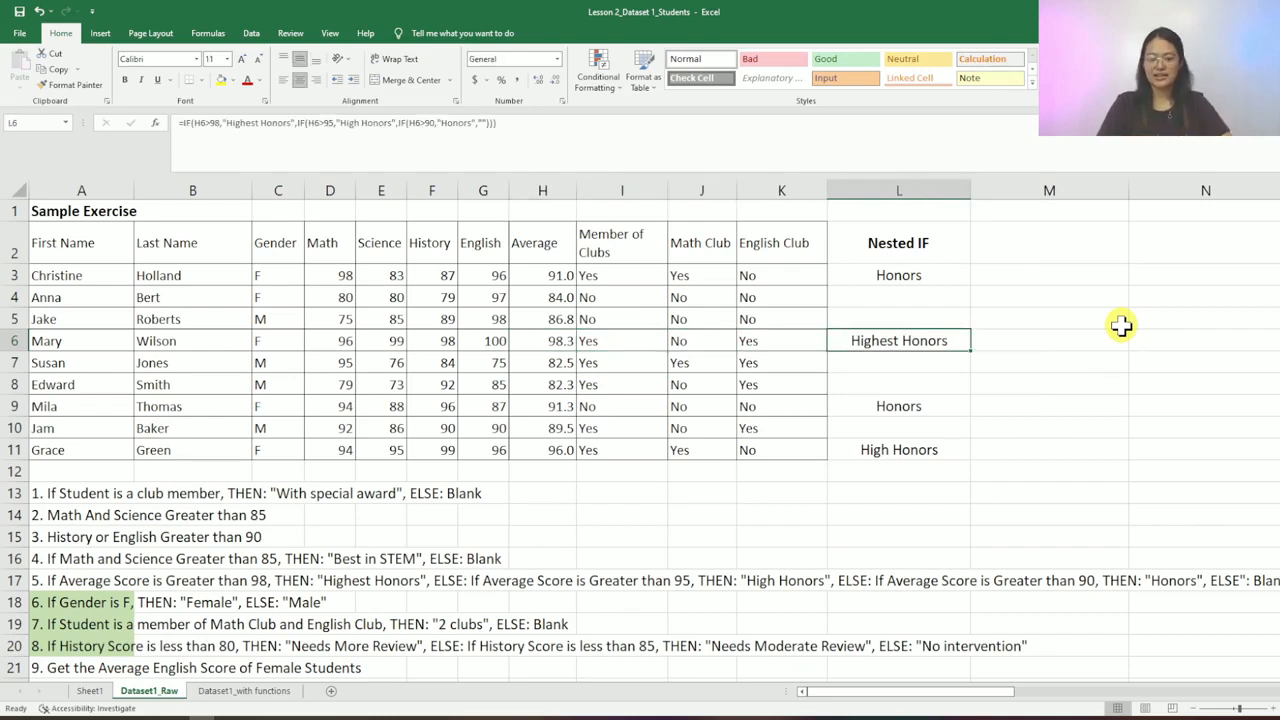
key("Down")
key("Down")
key("Down")
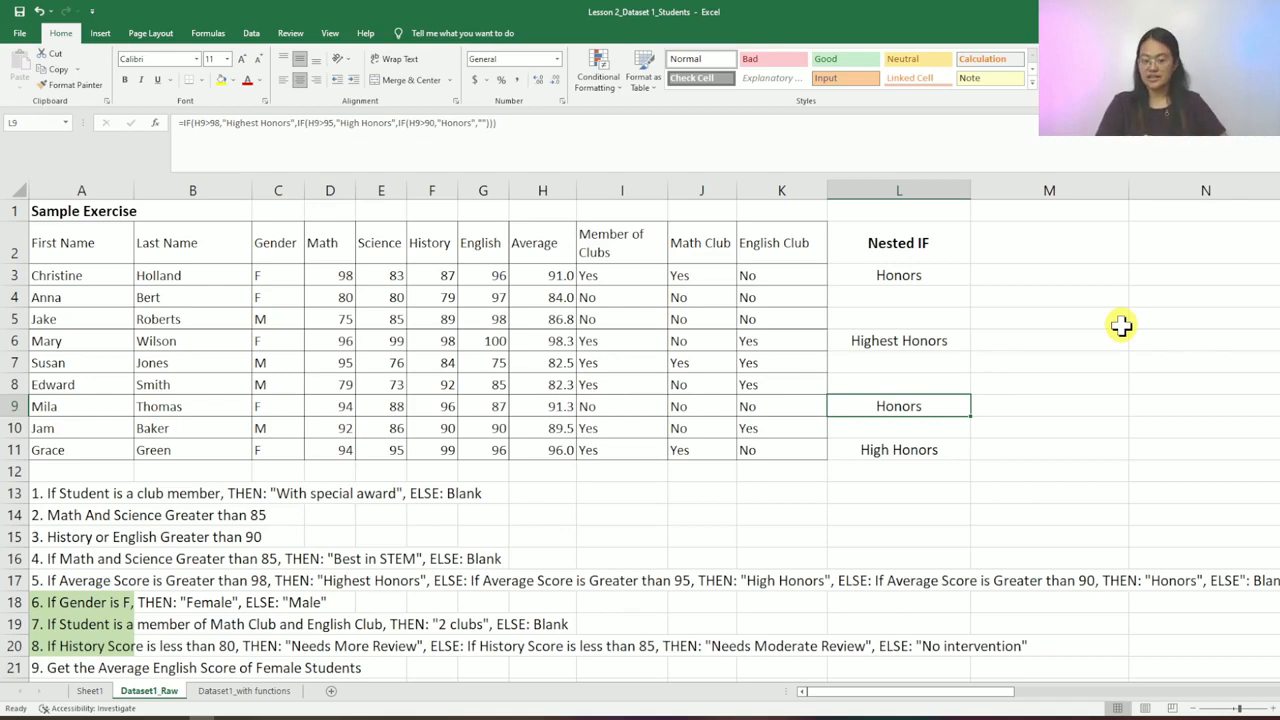
key("Down")
key("Up")
key("Up")
key("Up")
key("Up")
key("Up")
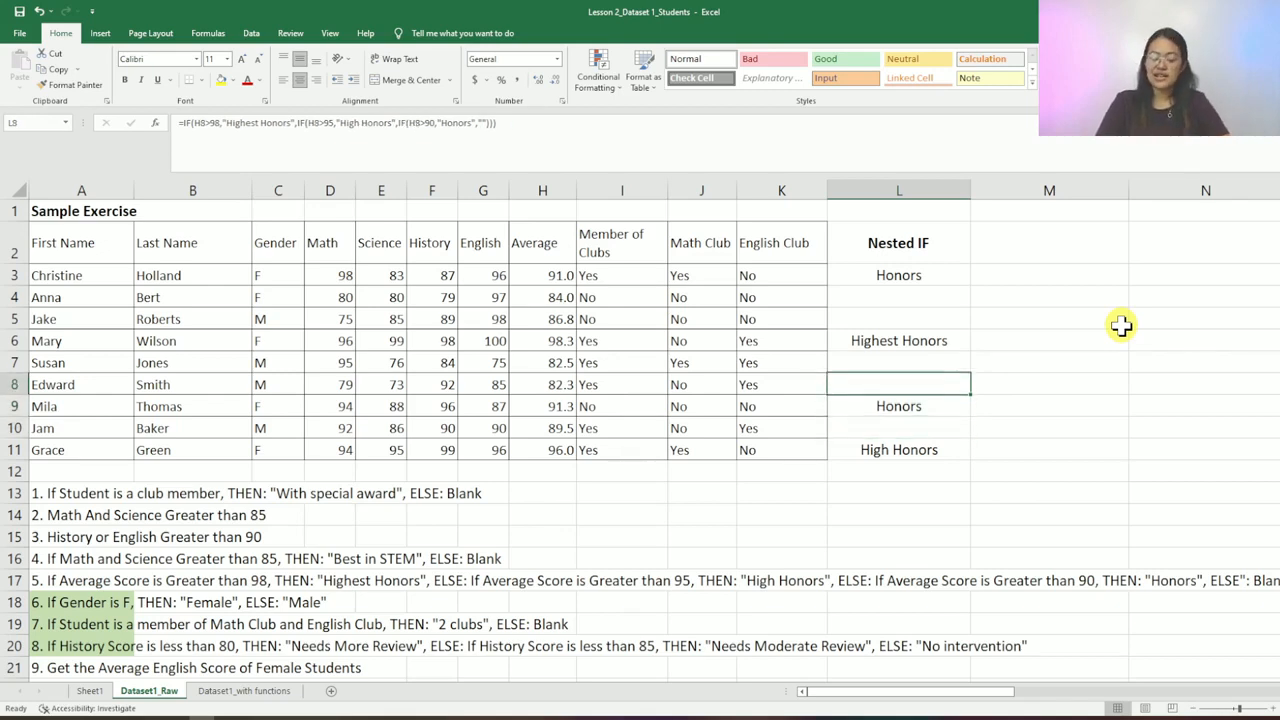
key("Up")
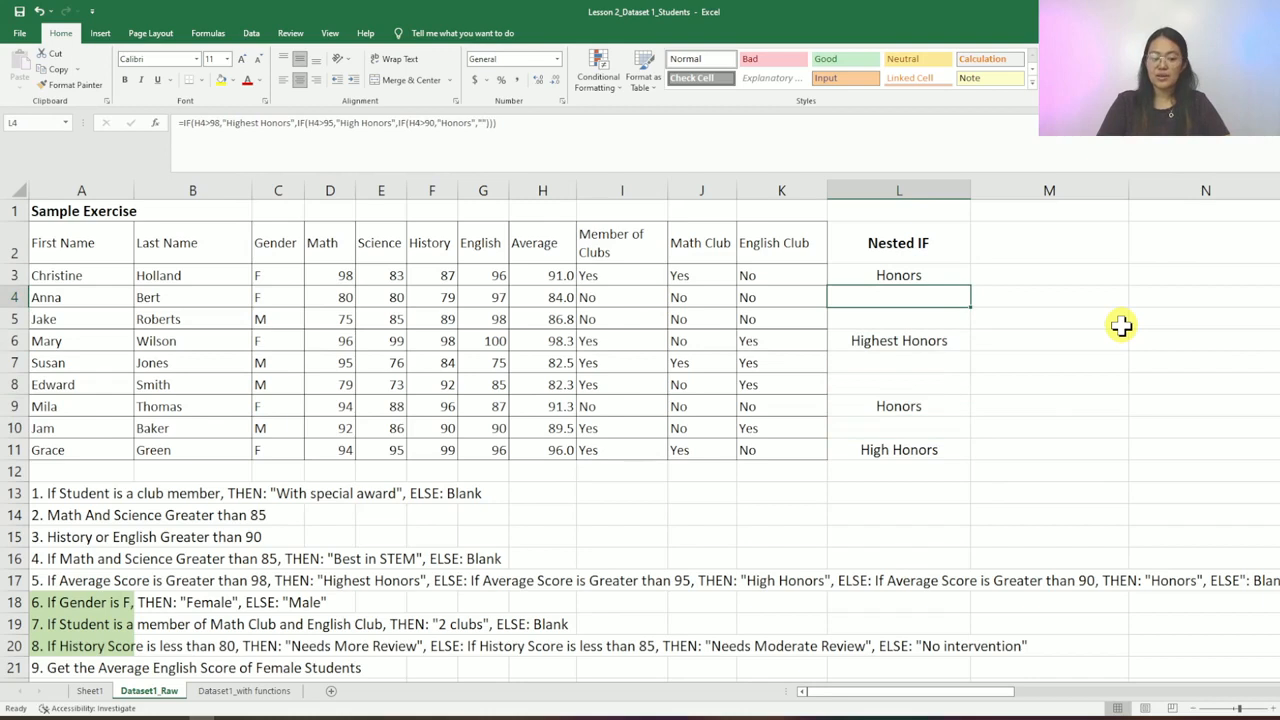
key("Left")
key("Right")
key("Right")
key("Left")
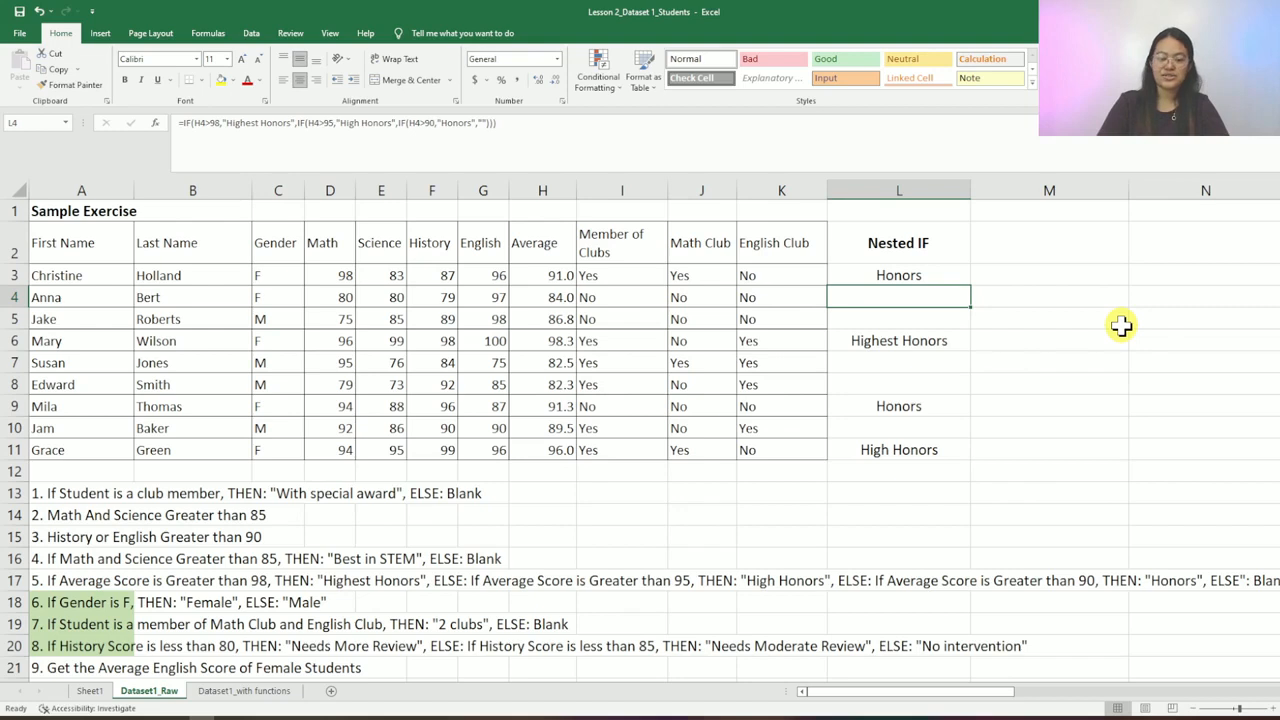
- Highlight the Gender values in column C and the English scores in column G
key("Up")
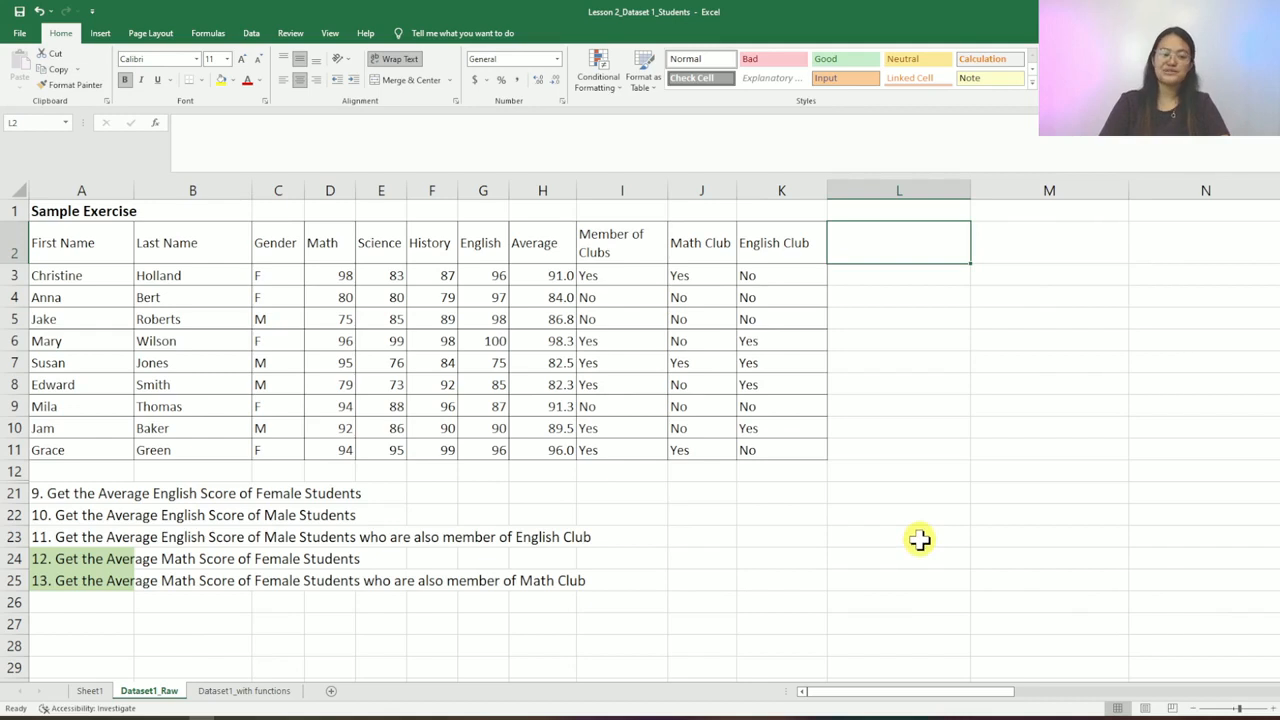
left_click_drag(286, 249, 288, 450)
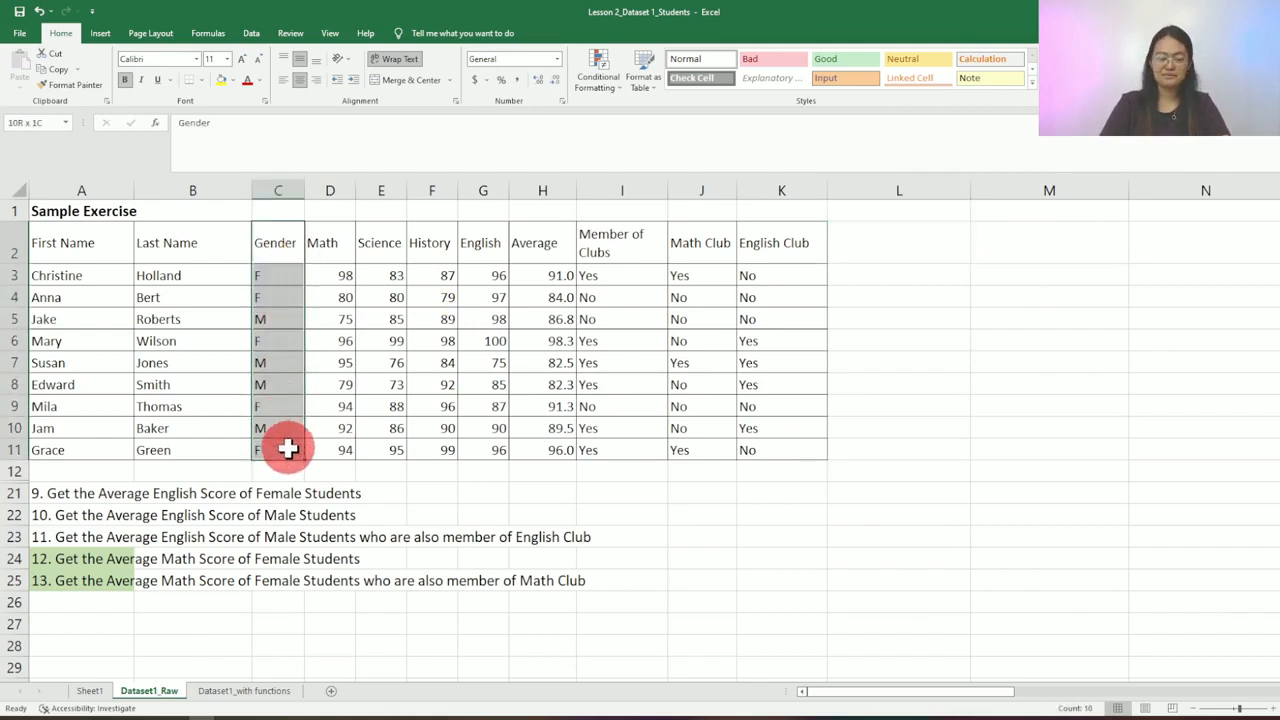
left_click_drag(288, 450, 288, 450)
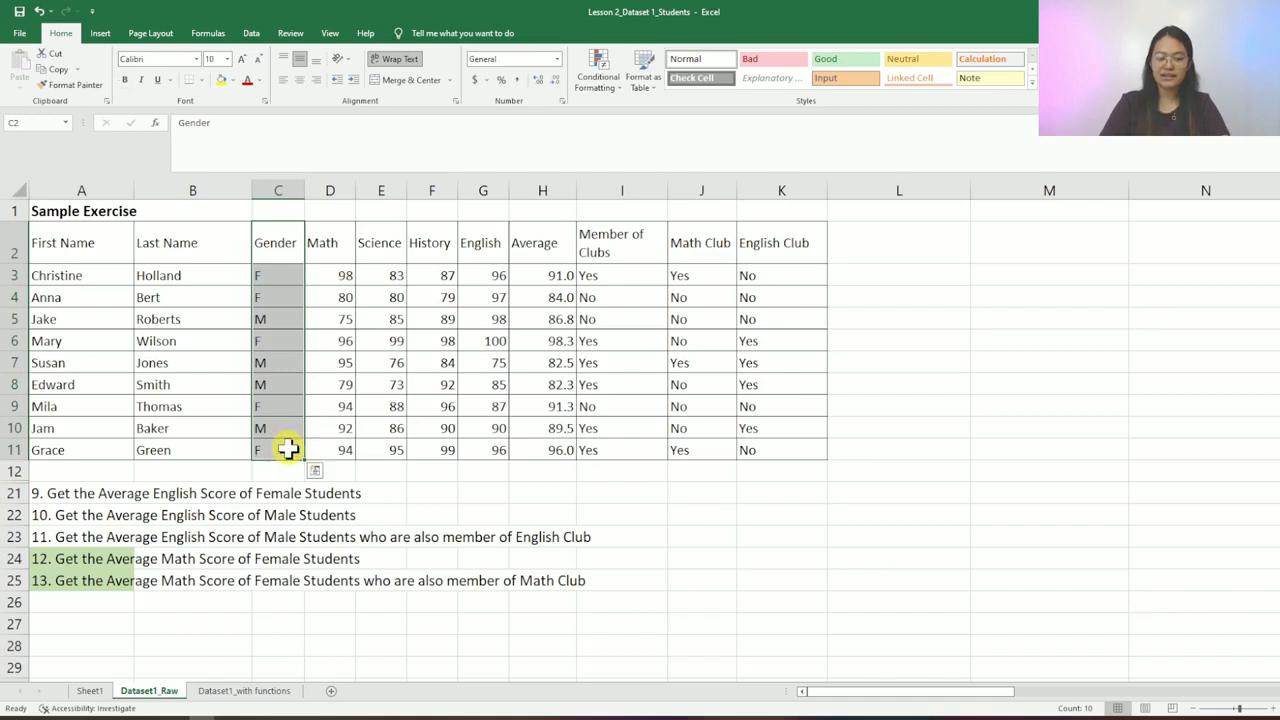
left_click_drag(490, 246, 495, 446)
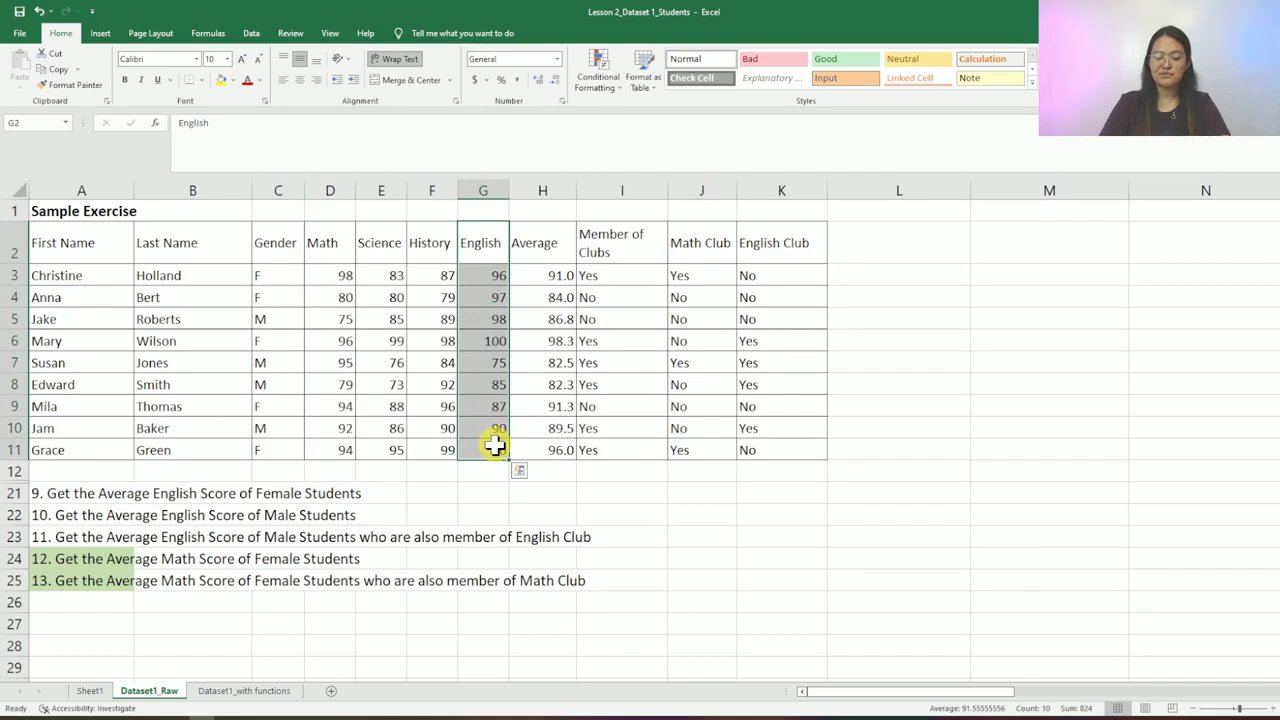
- Type the heading 'Average English/Female' in L2
left_click(890, 246)
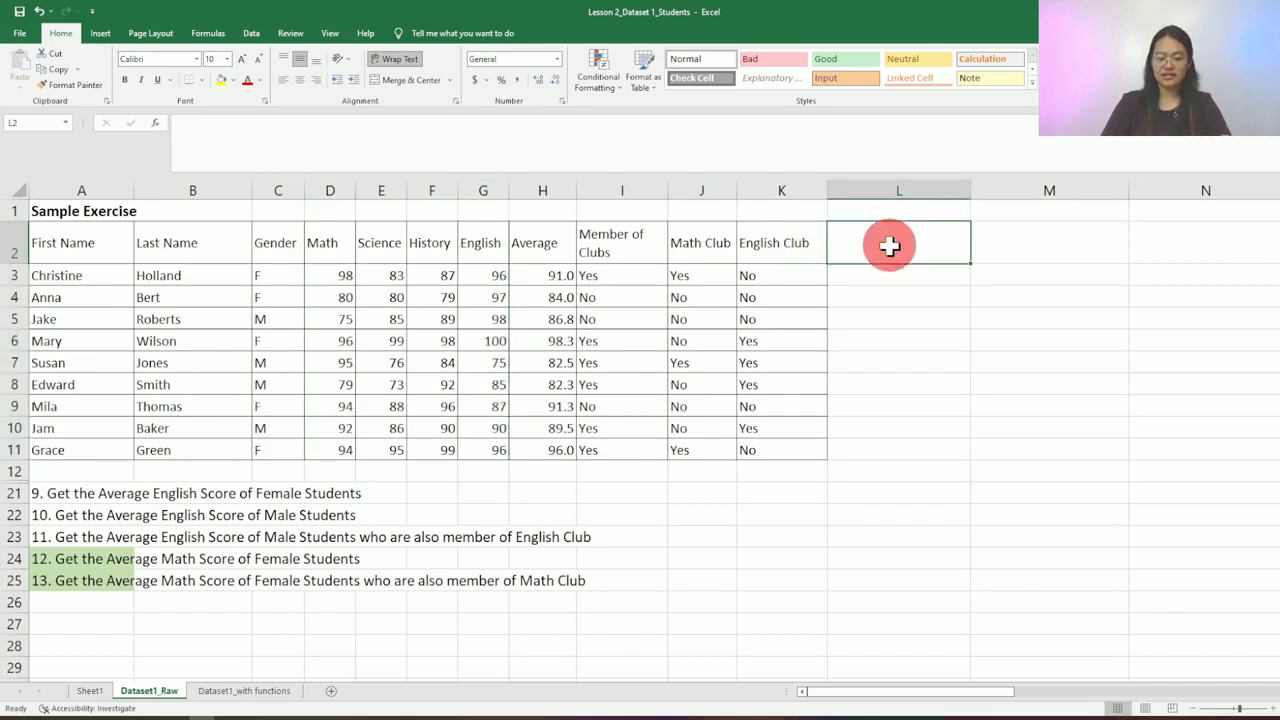
type("Average English")
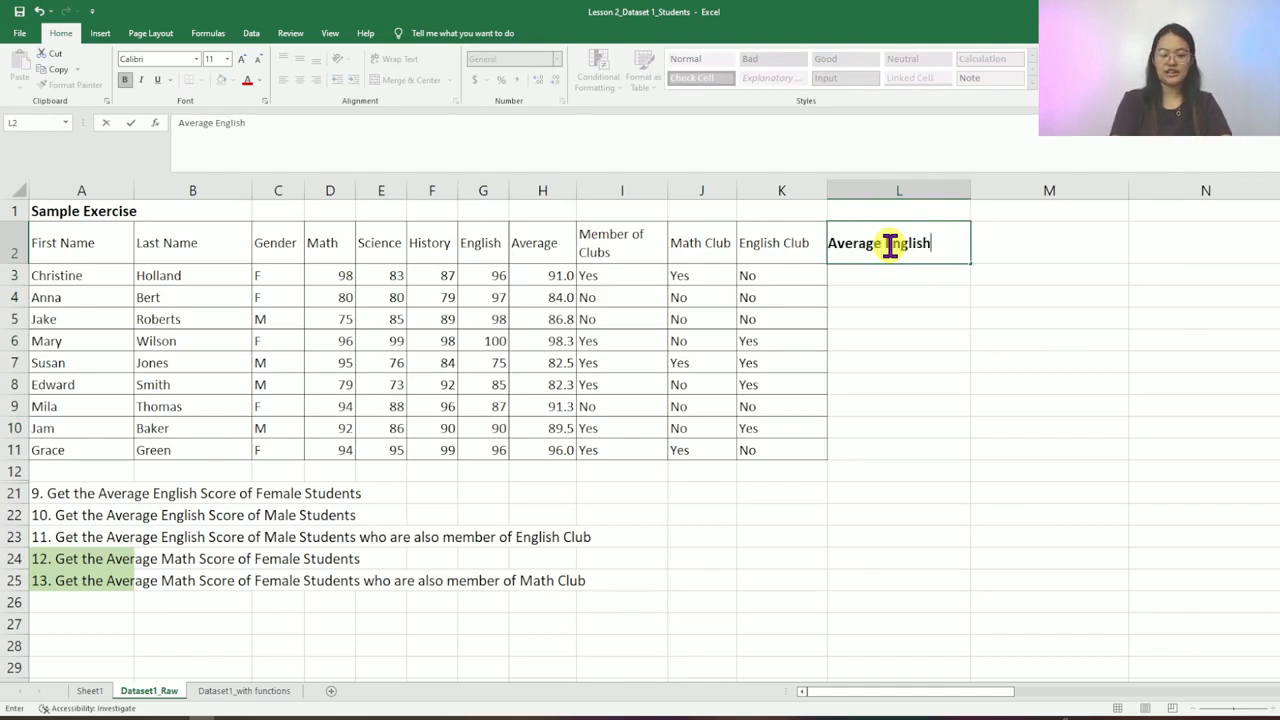
type("/Female")
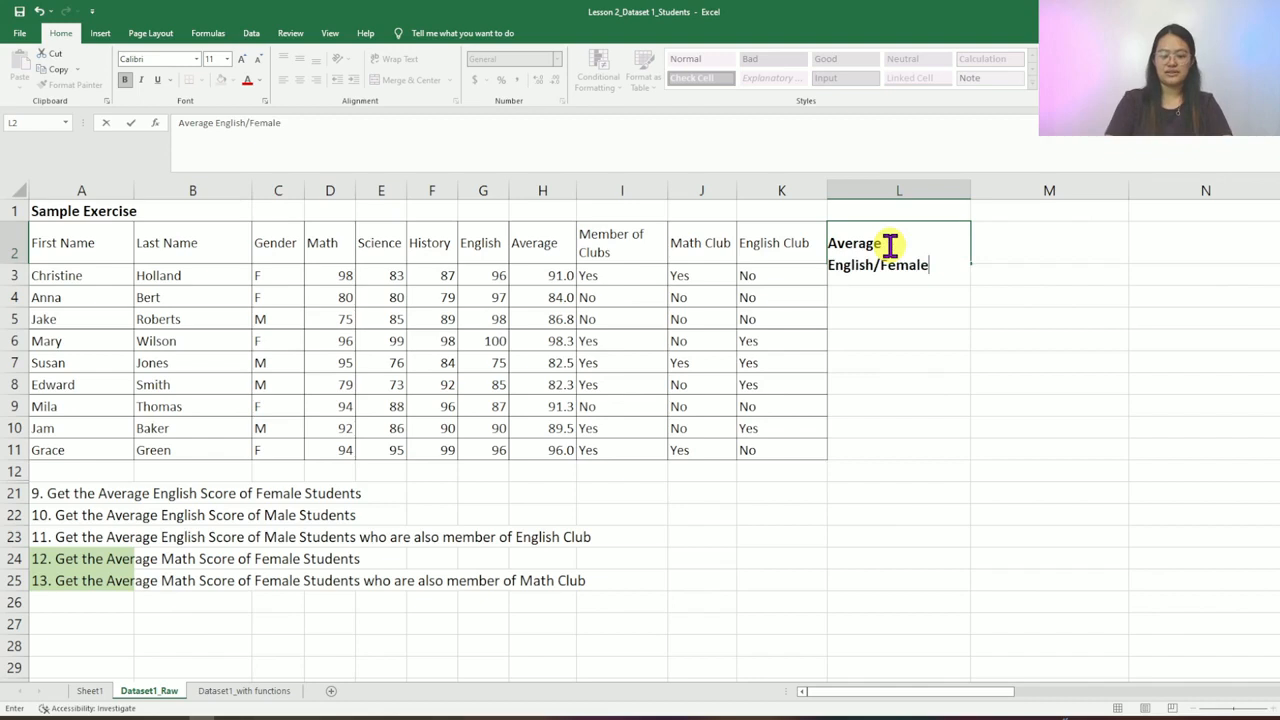
key("Return")
- Enter =AVERAGEIF(C3:C11,"F",G3:G11) in L3, giving the female English average 95.2
type("=")
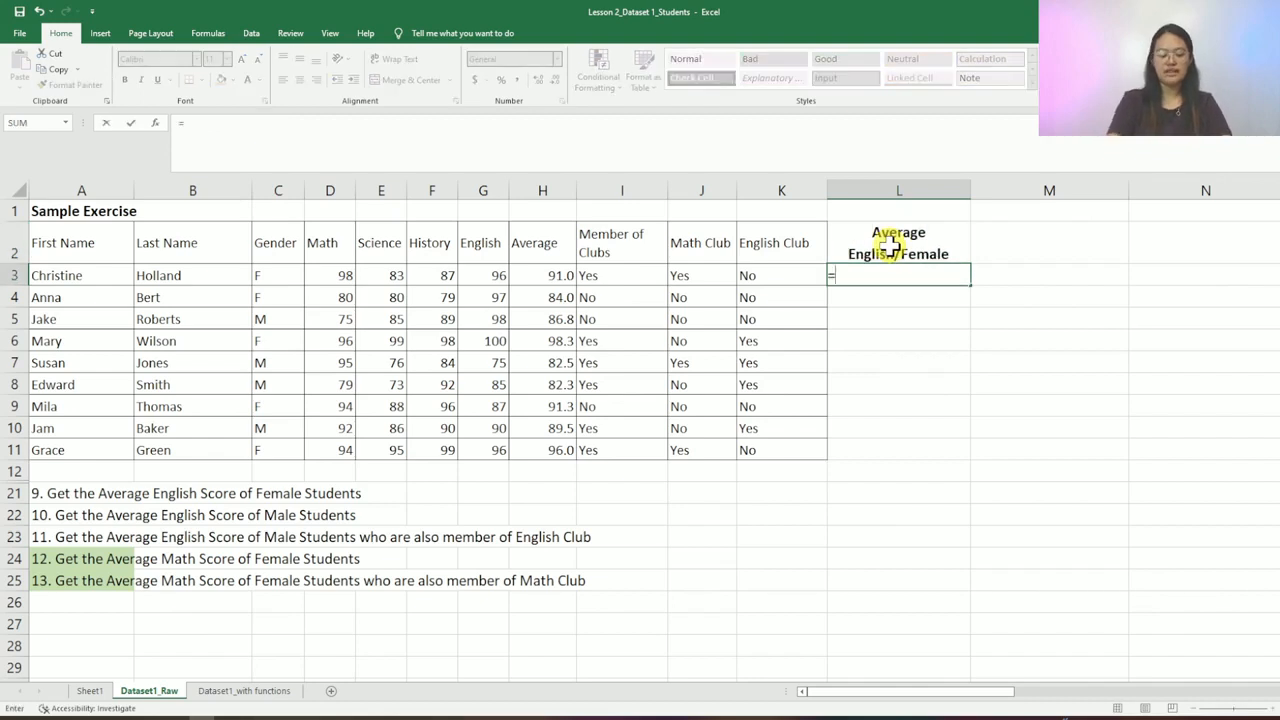
type("AEVRA")
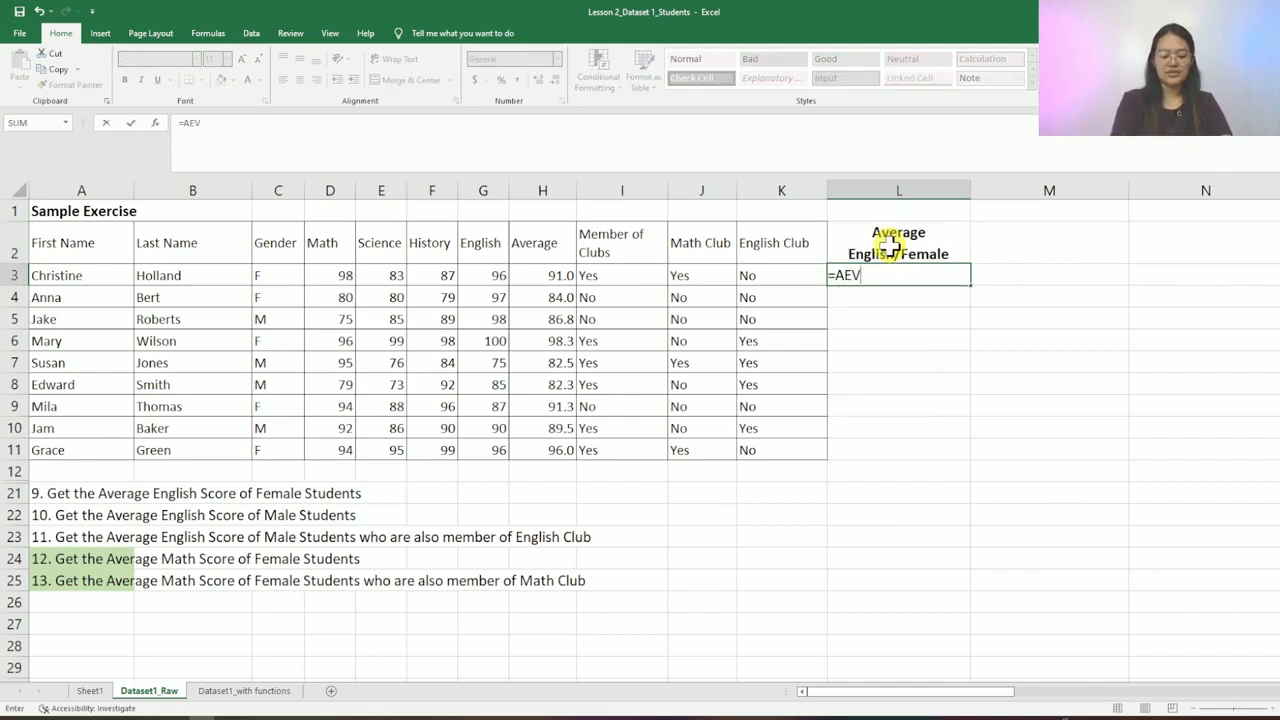
key("BackSpace")
key("BackSpace")
key("BackSpace")
key("BackSpace")
type("VERAGEI")
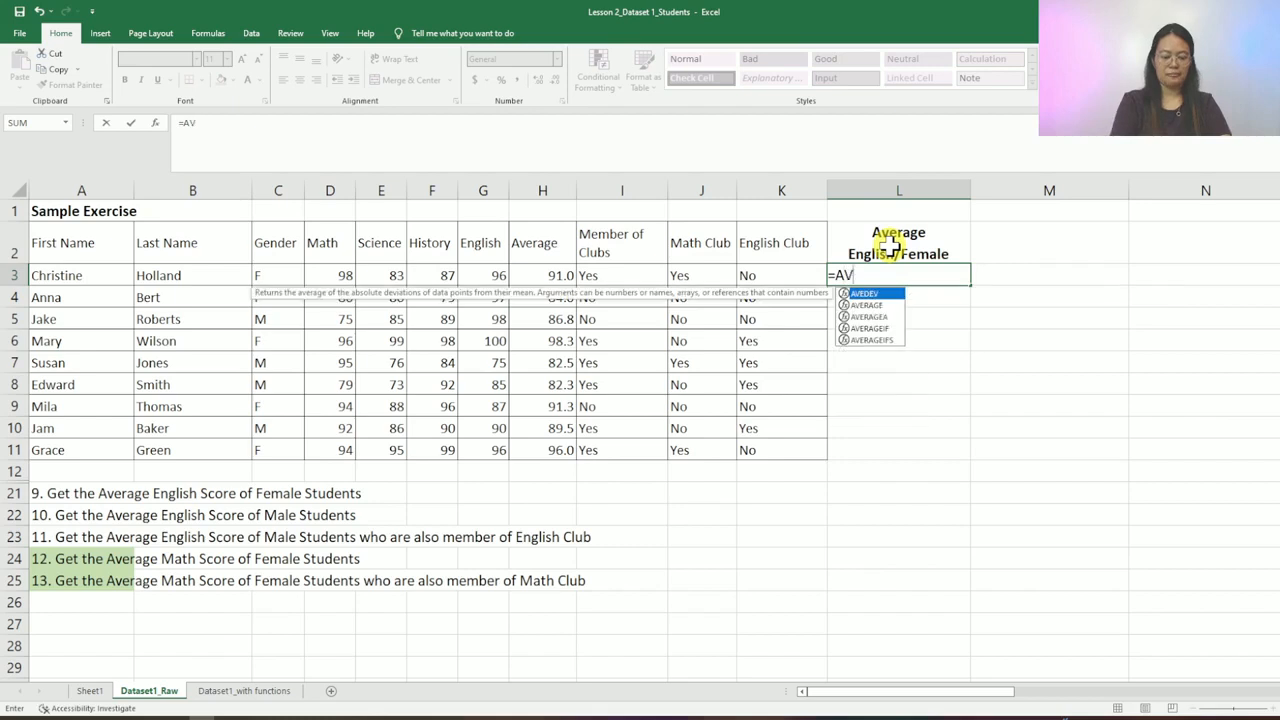
type("F(")
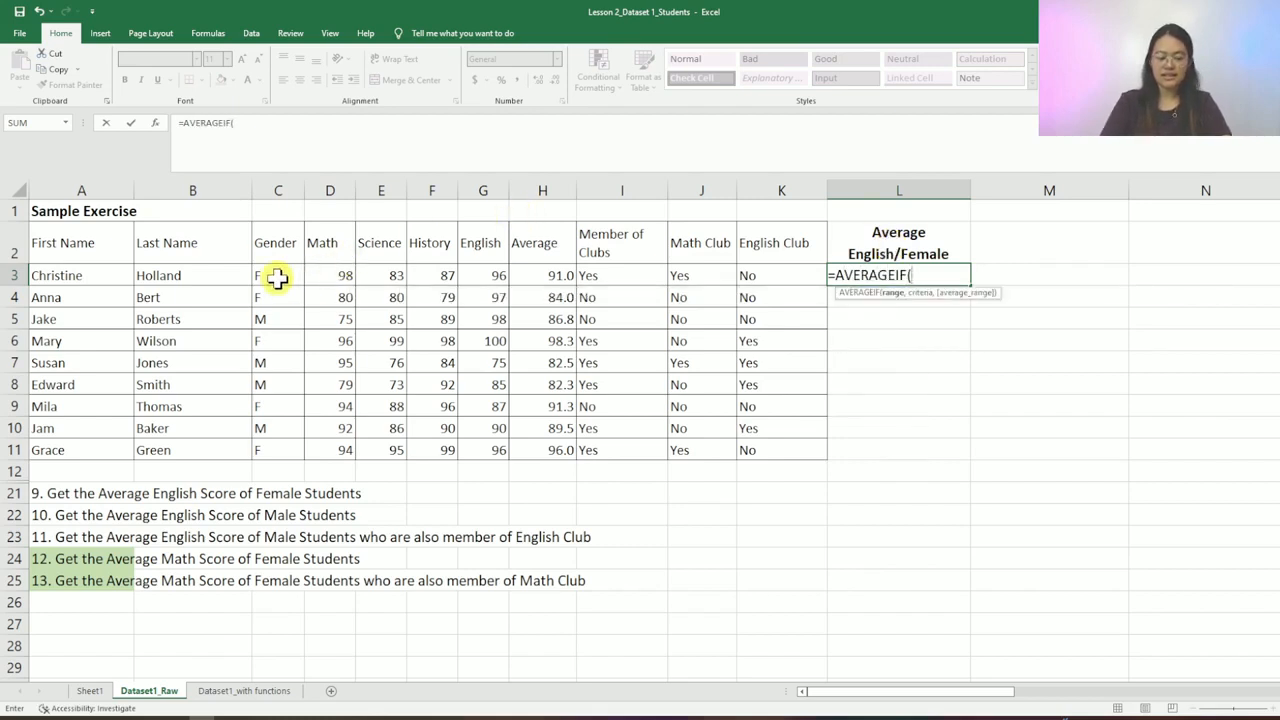
left_click_drag(277, 279, 284, 452)
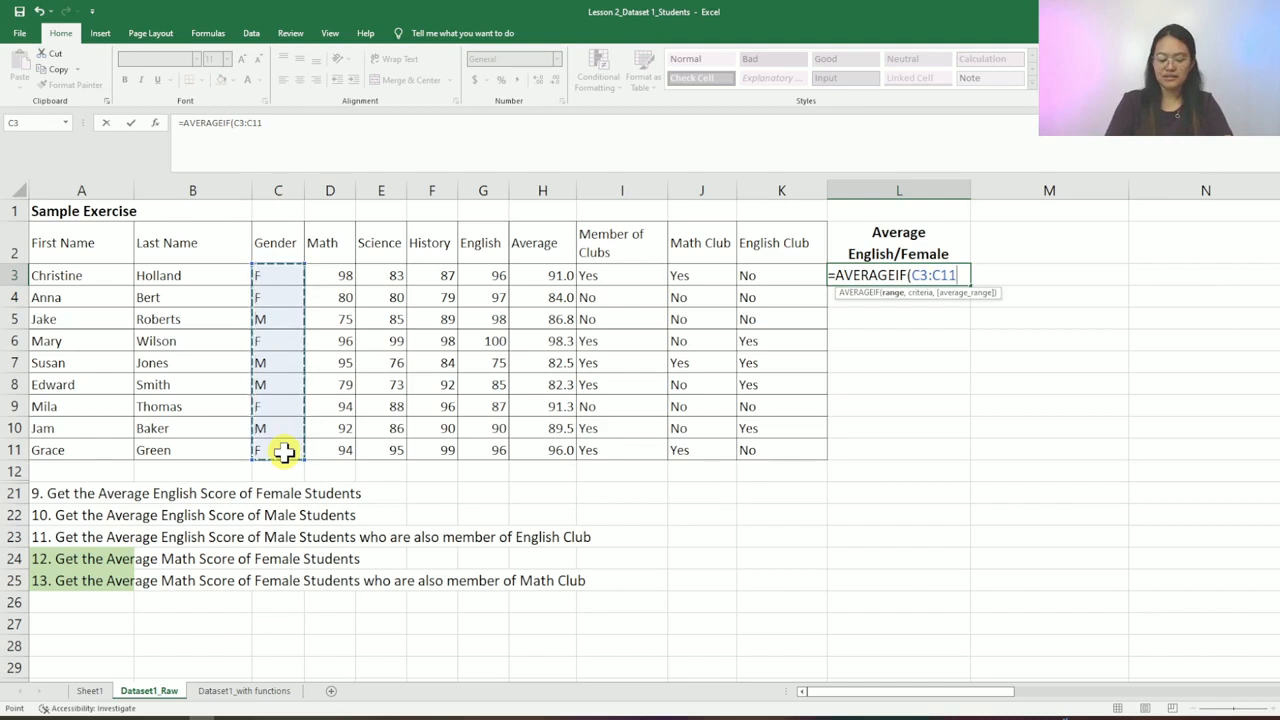
type(",\"F")
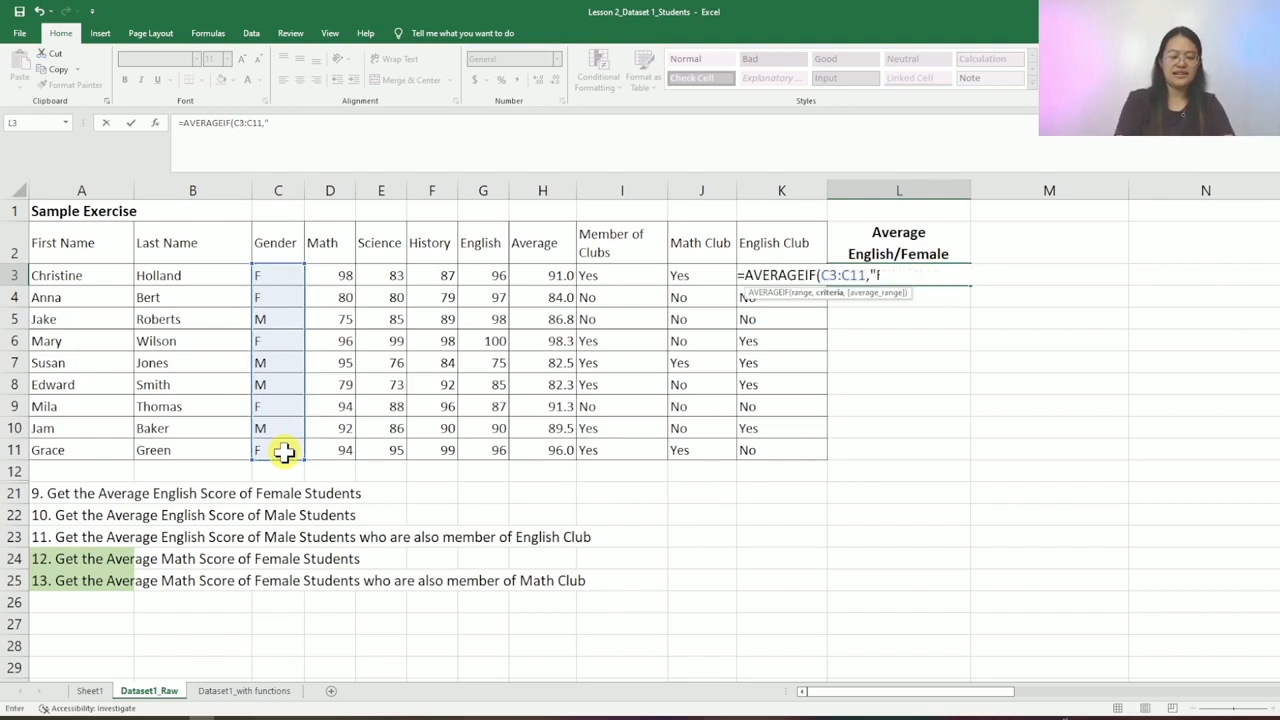
type("\"")
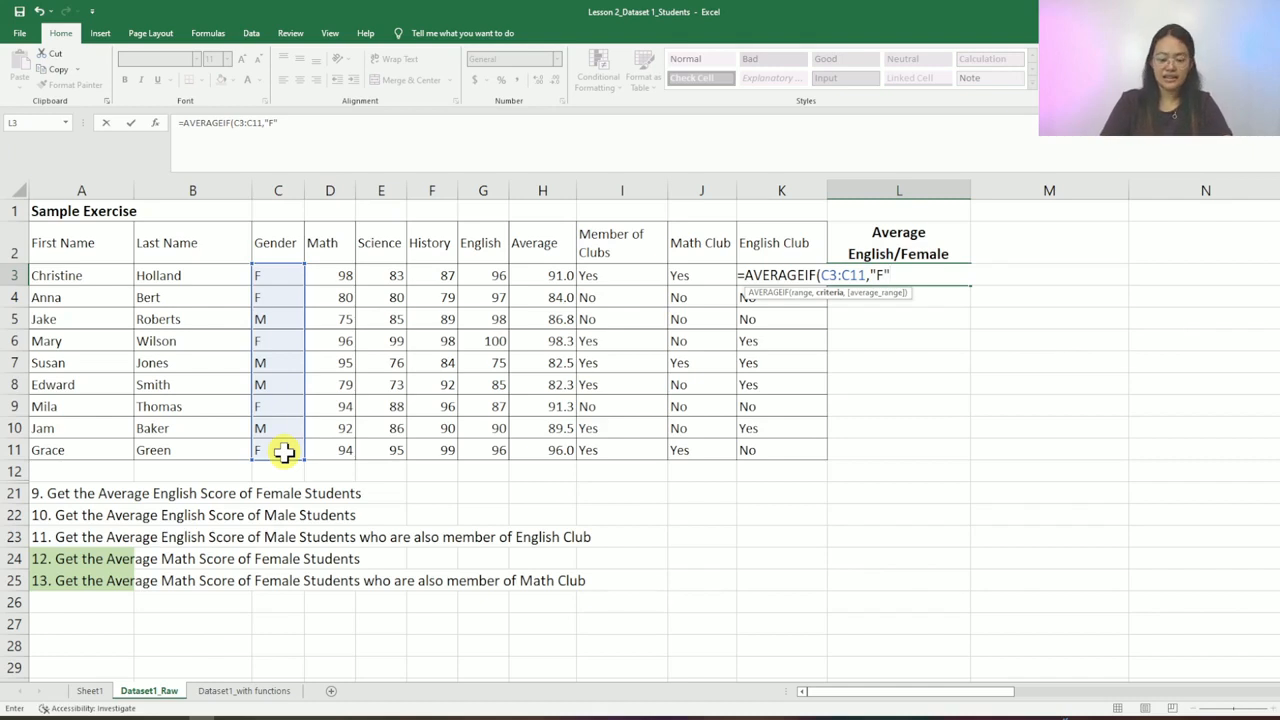
type(",")
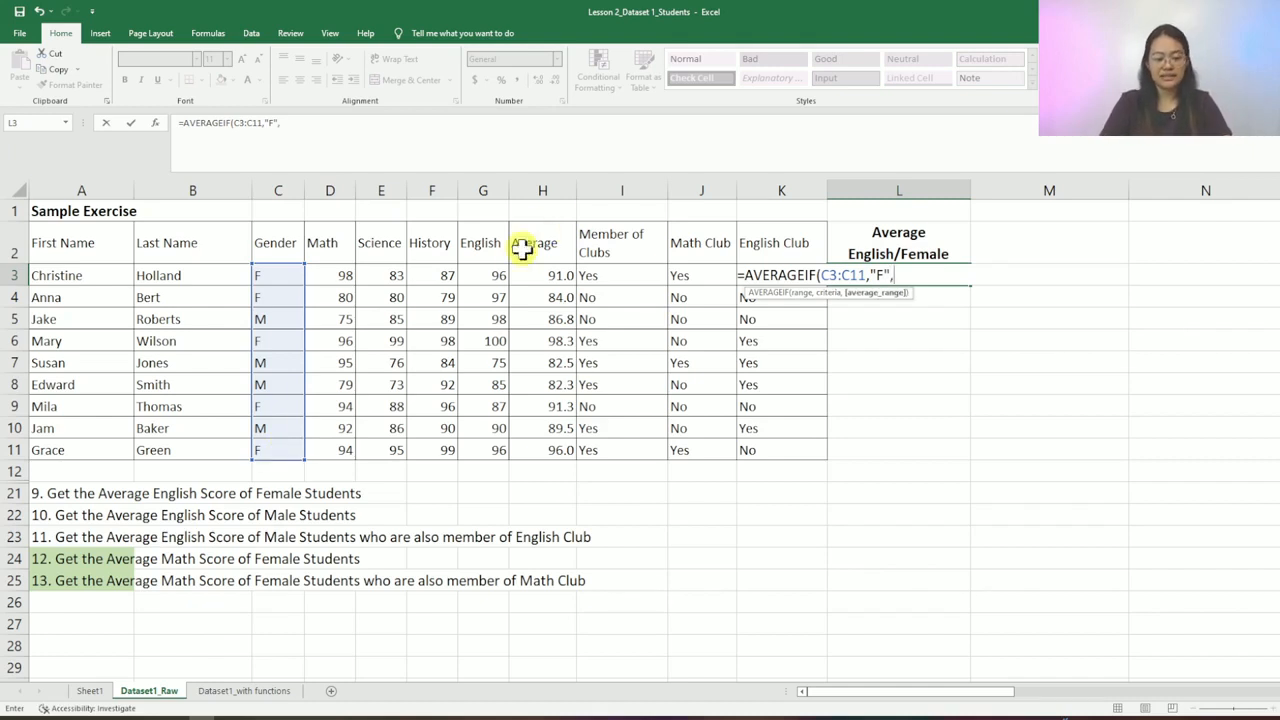
left_click_drag(500, 277, 503, 448)
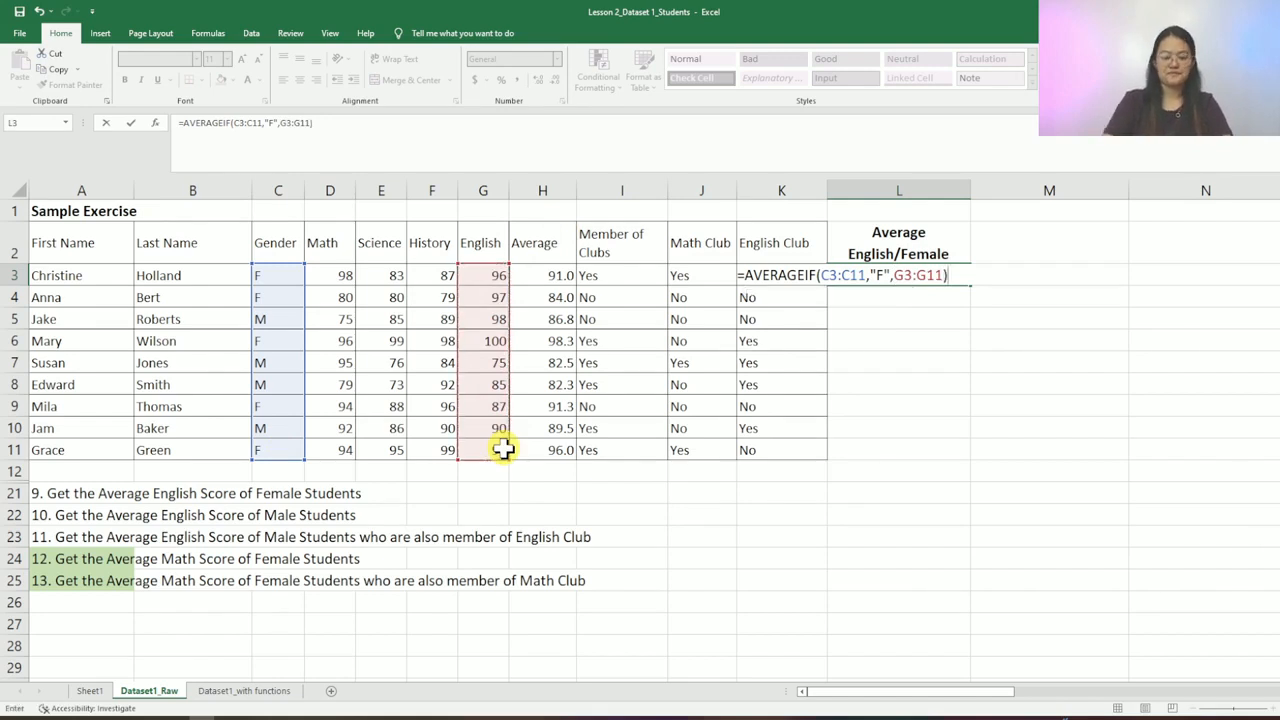
key("Return")
key("Up")
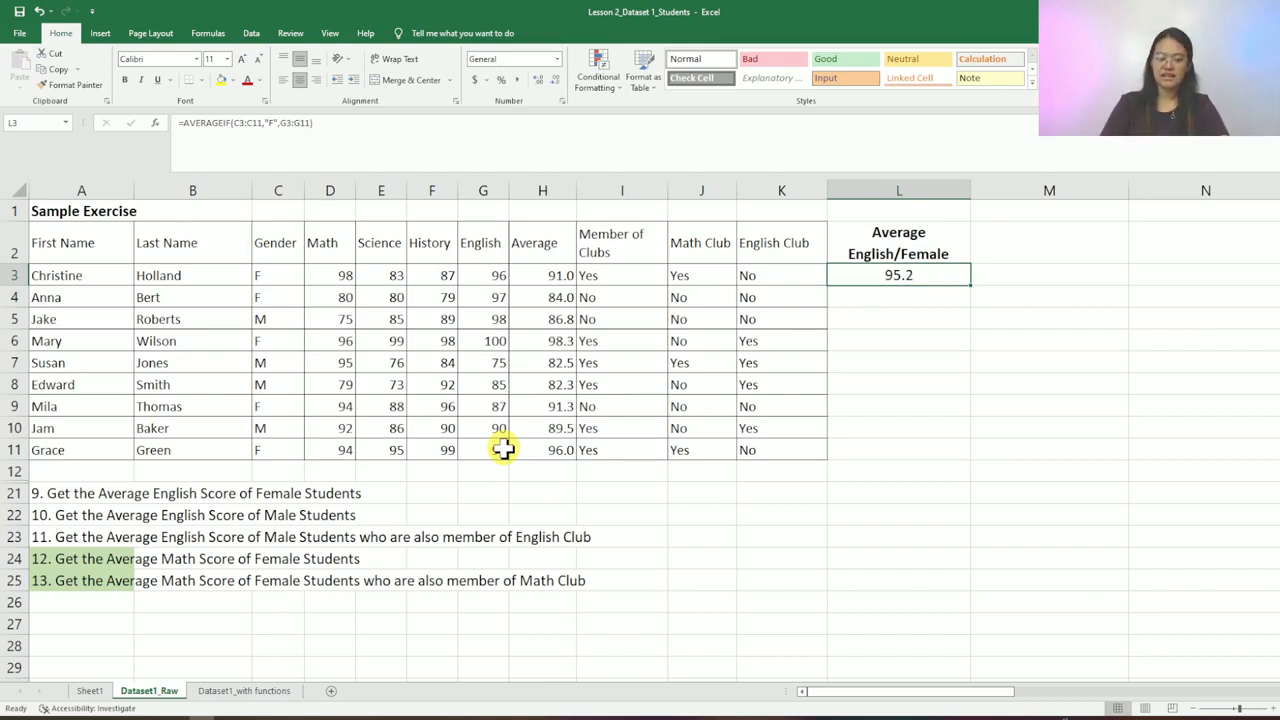
left_click(42, 513)
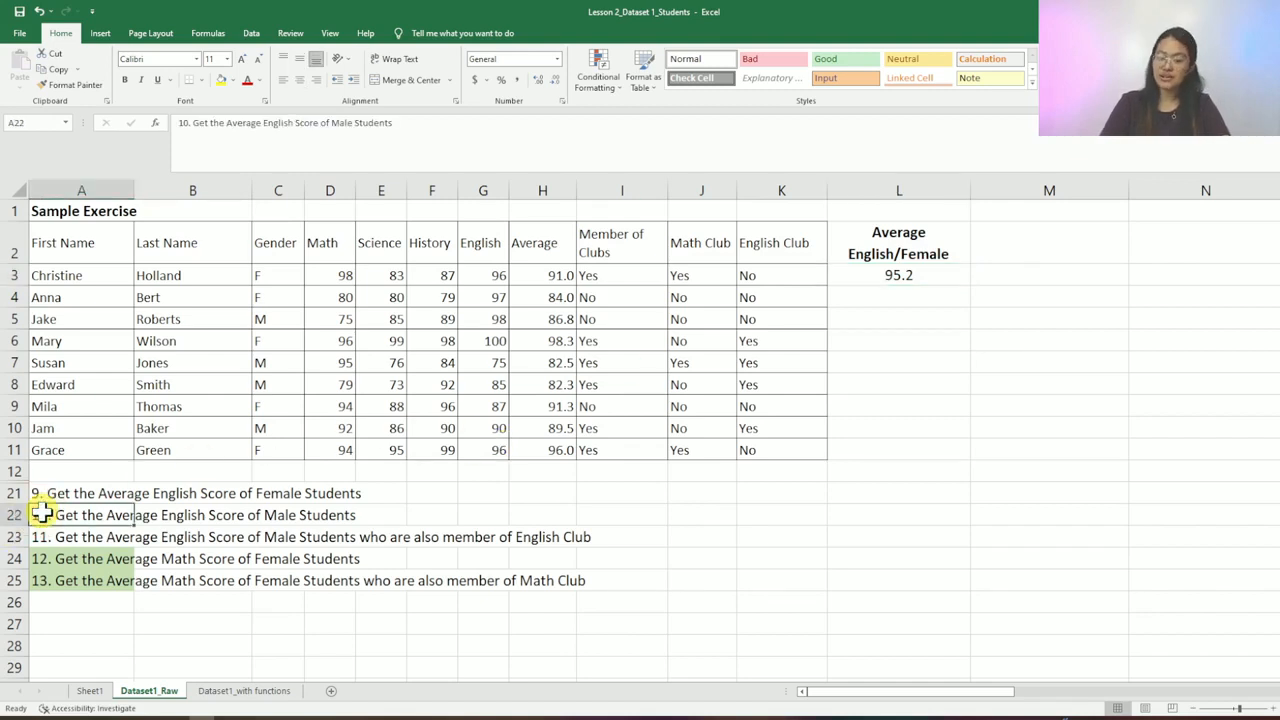
- Copy the L2 heading into M2 and change it to 'Average English/Male'
left_click(1023, 250)
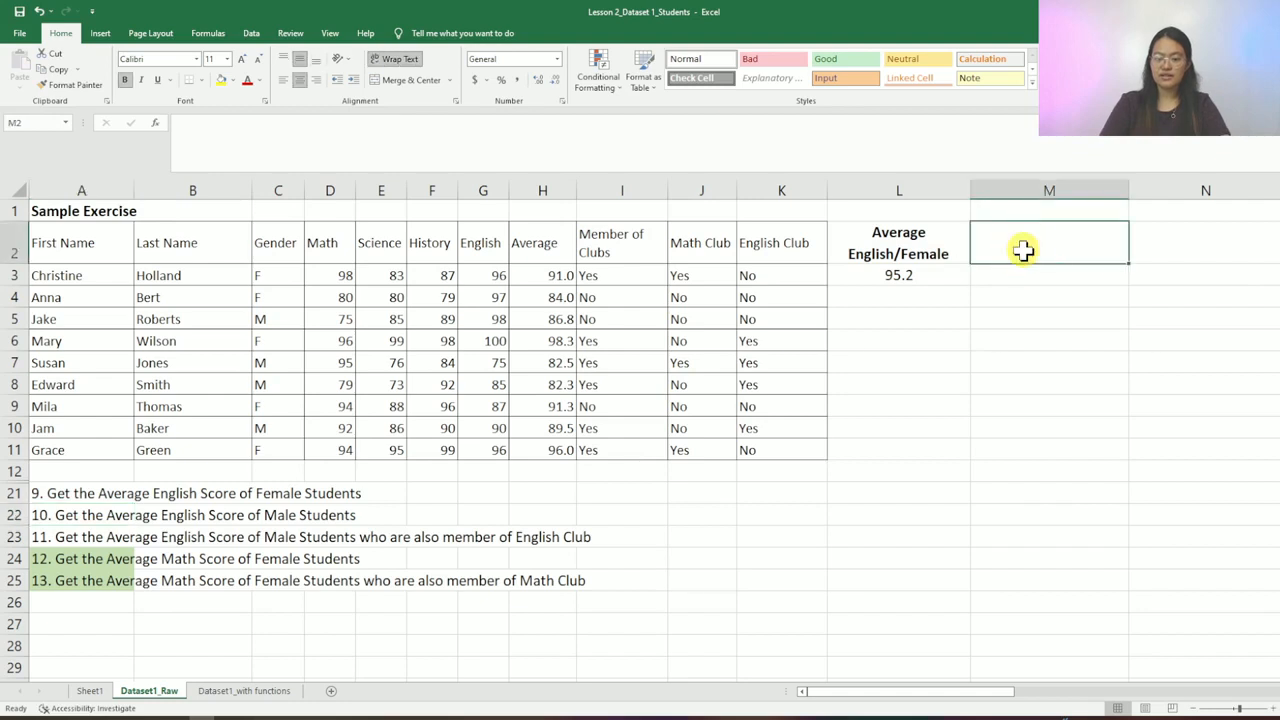
key("Left")
key("ctrl+c")
key("Right")
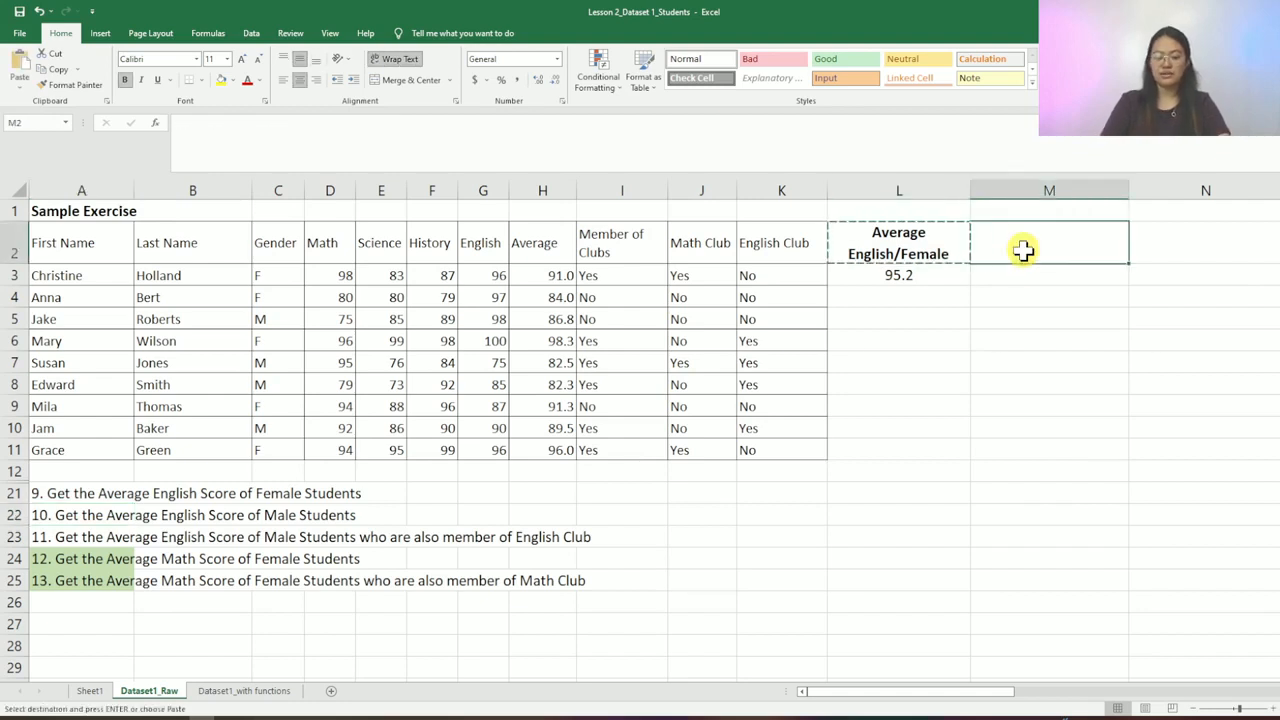
key("ctrl+v")
key("F2")
key("BackSpace")
key("BackSpace")
key("BackSpace")
key("BackSpace")
key("BackSpace")
key("BackSpace")
type("Male")
key("Return")
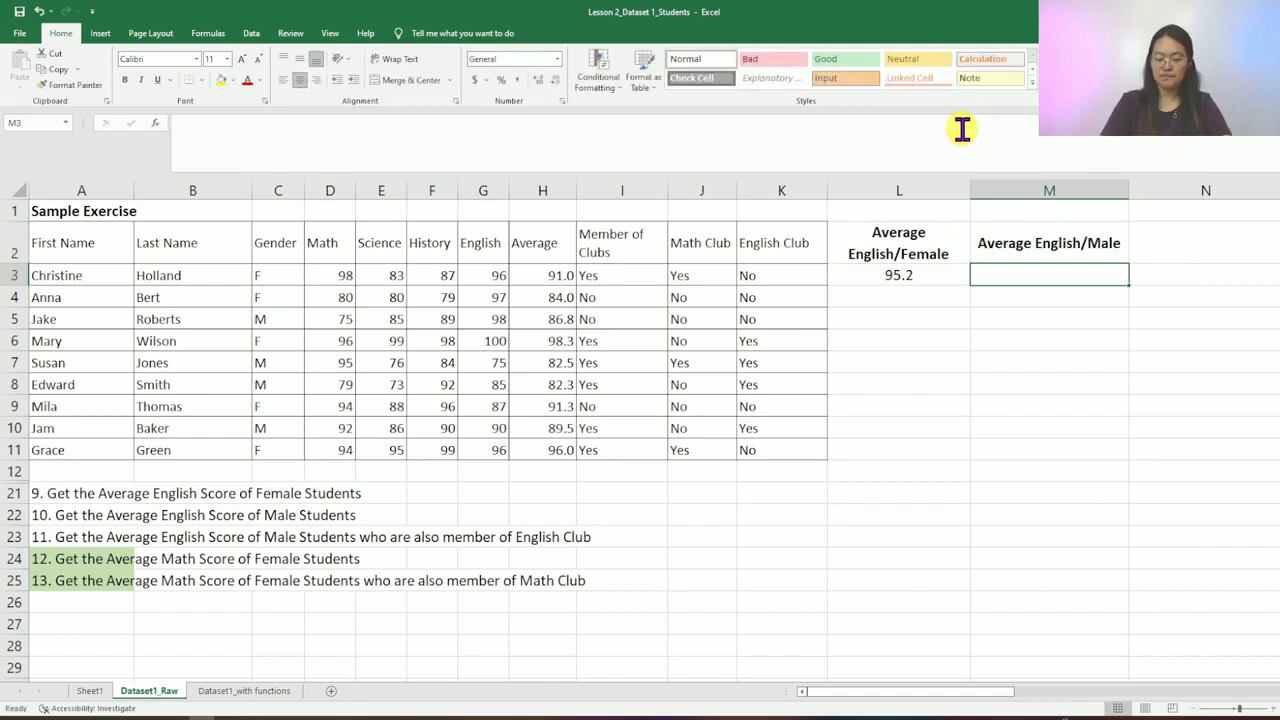
- Put the AVERAGEIF formula in M3 with criterion "M", giving 87, and add decimal places
key("Left")
left_click_drag(345, 138, 120, 128)
key("ctrl+c")
key("Escape")
key("Right")
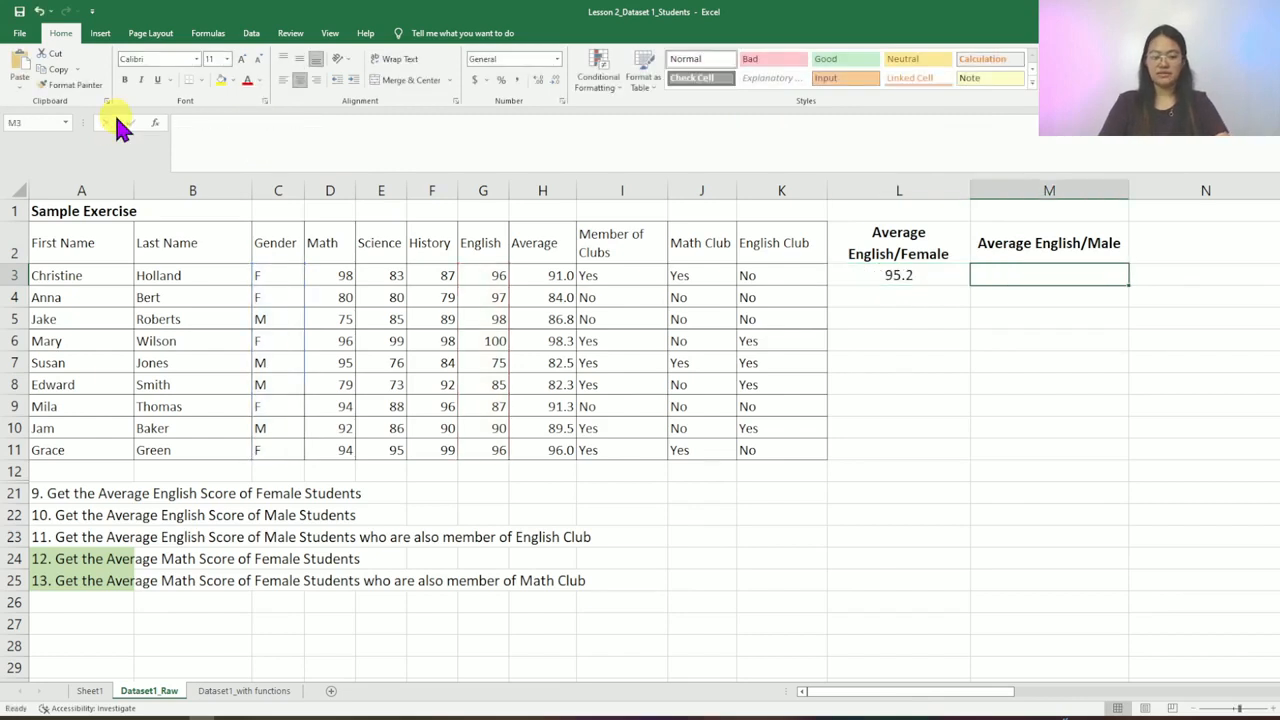
left_click(278, 133)
key("ctrl+v")
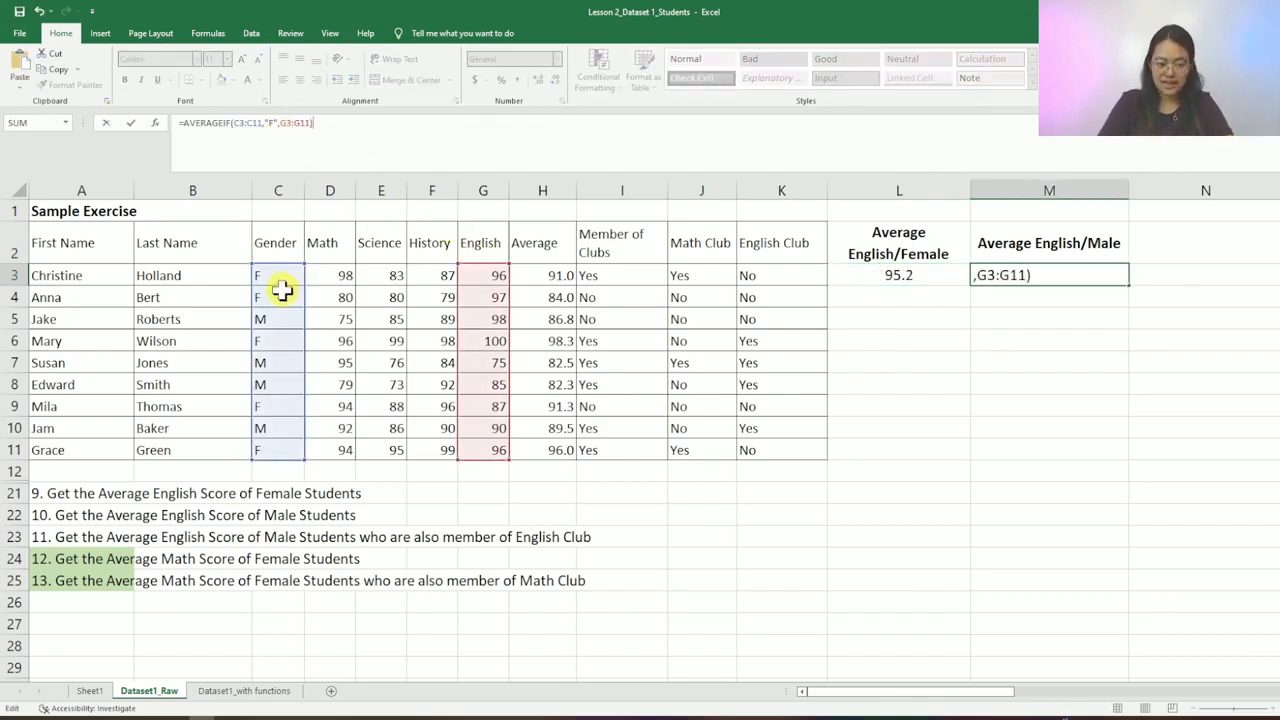
left_click(270, 122)
key("BackSpace")
type("M")
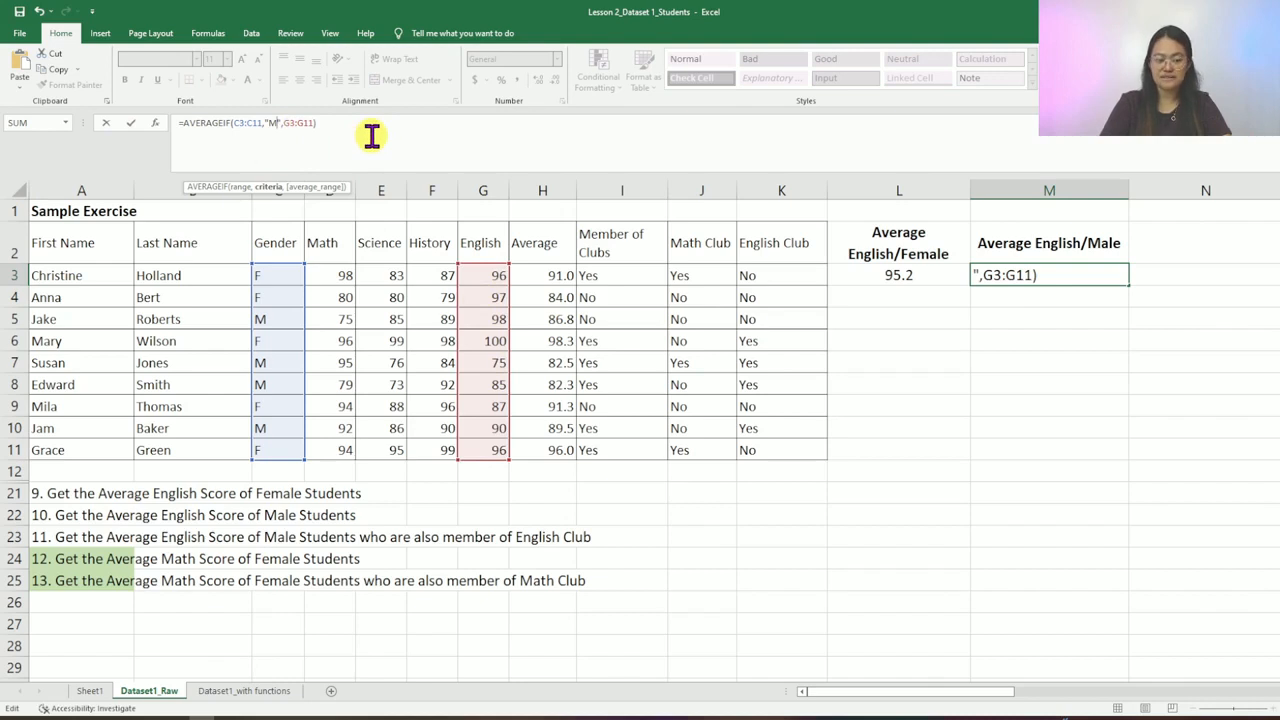
key("Return")
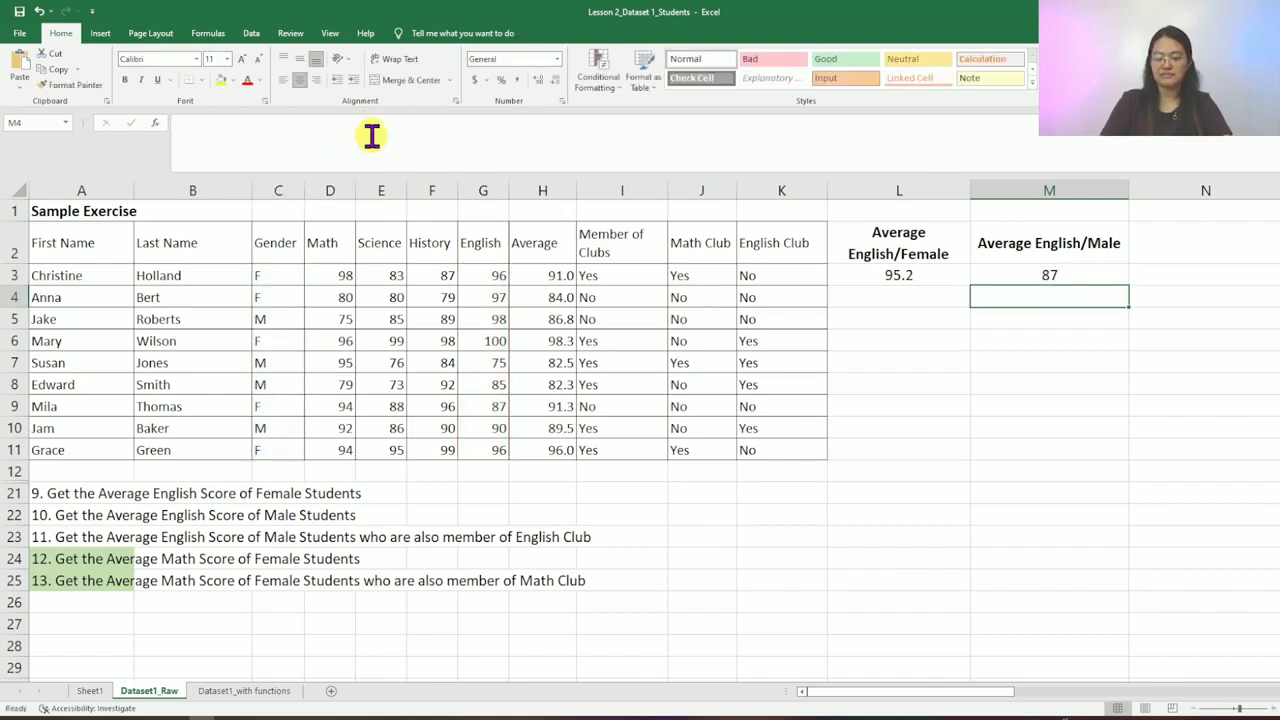
key("Up")
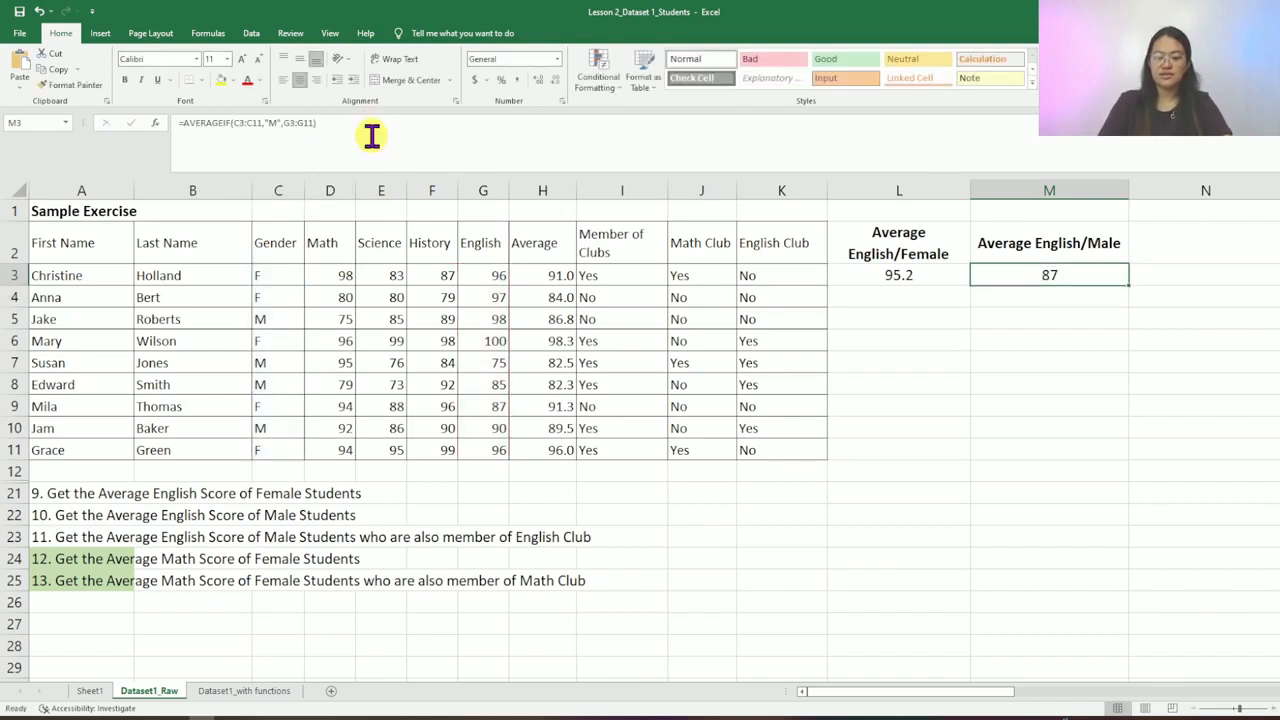
left_click(537, 82)
left_click(537, 82)
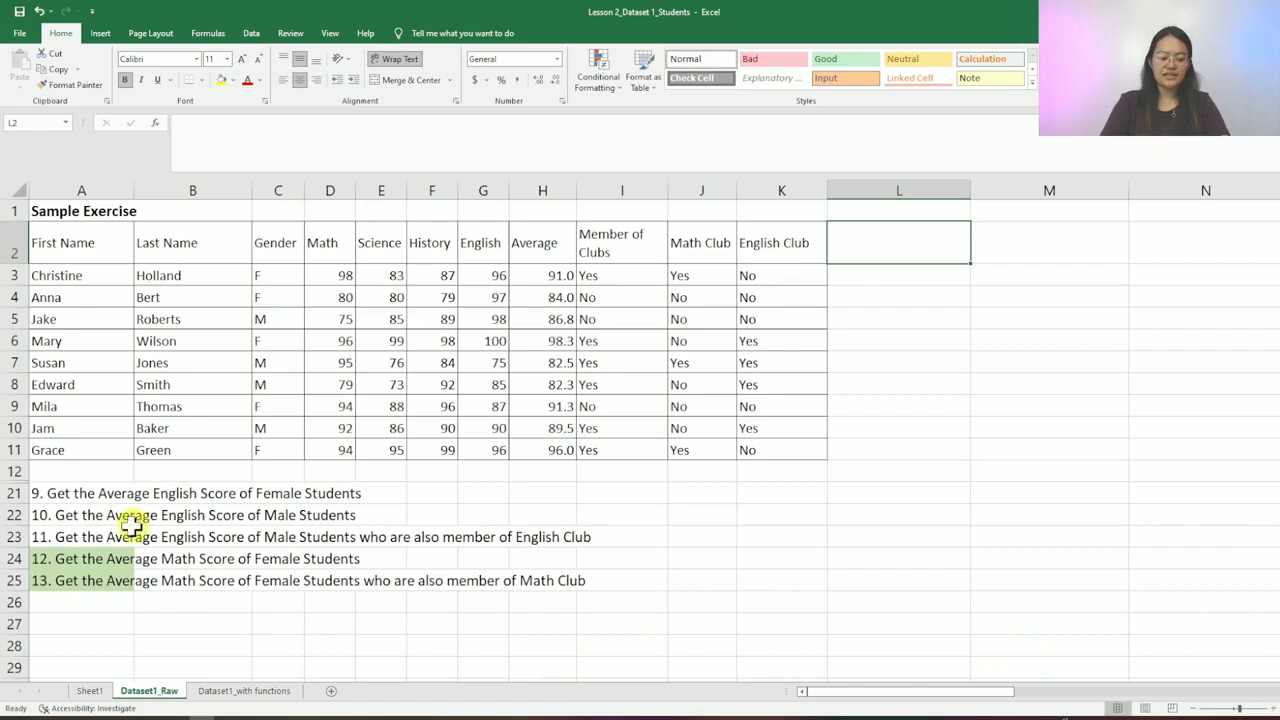
- For task 11, highlight the Gender, English Club and English score columns
left_click(60, 539)
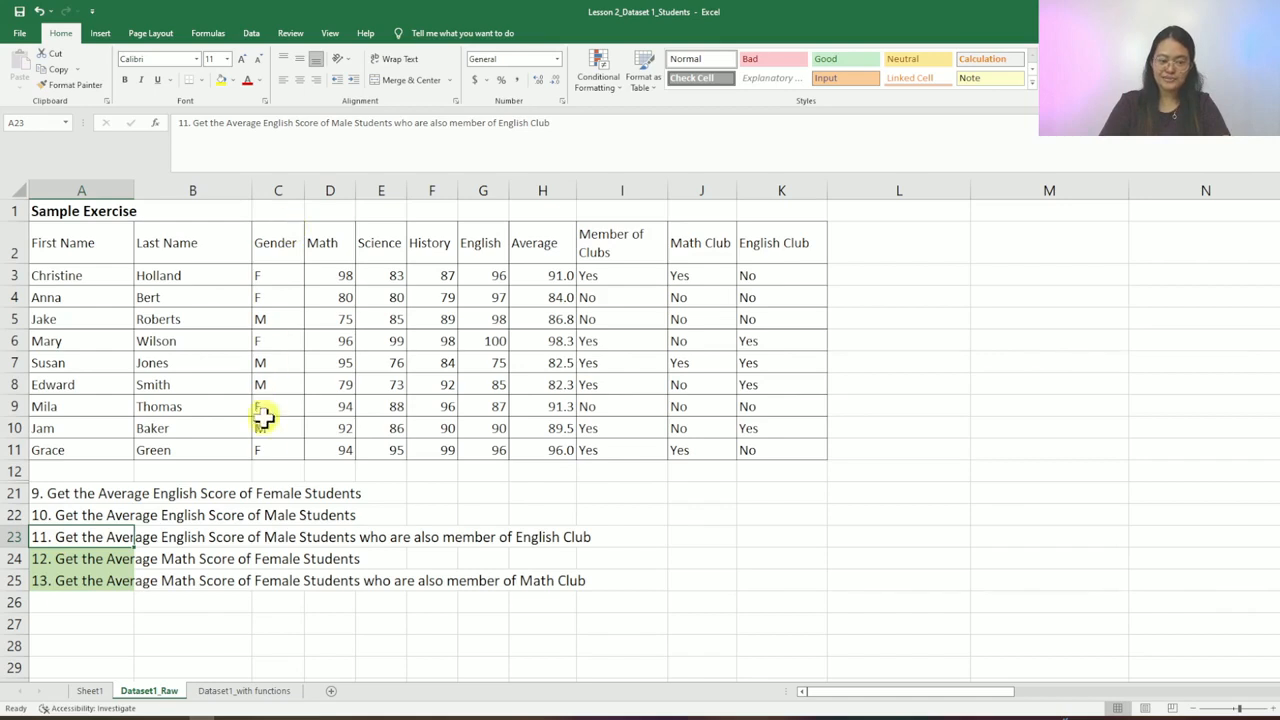
left_click_drag(293, 246, 289, 450)
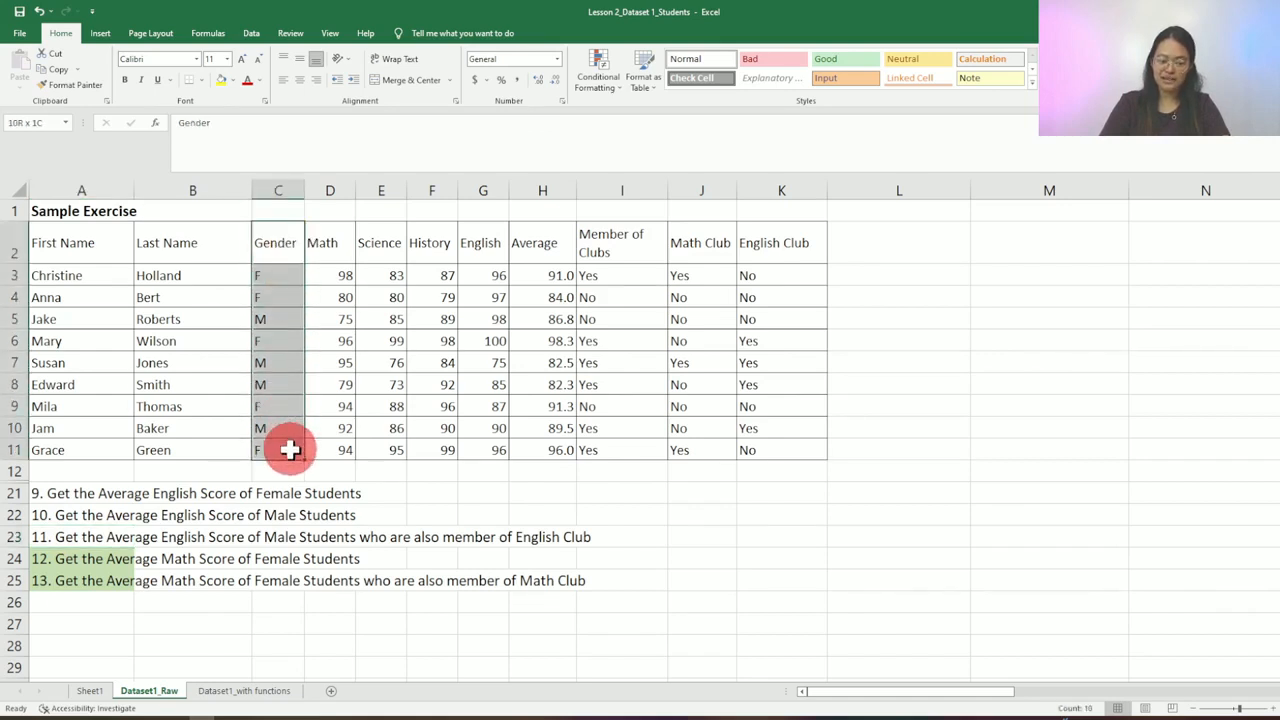
left_click_drag(803, 246, 807, 445)
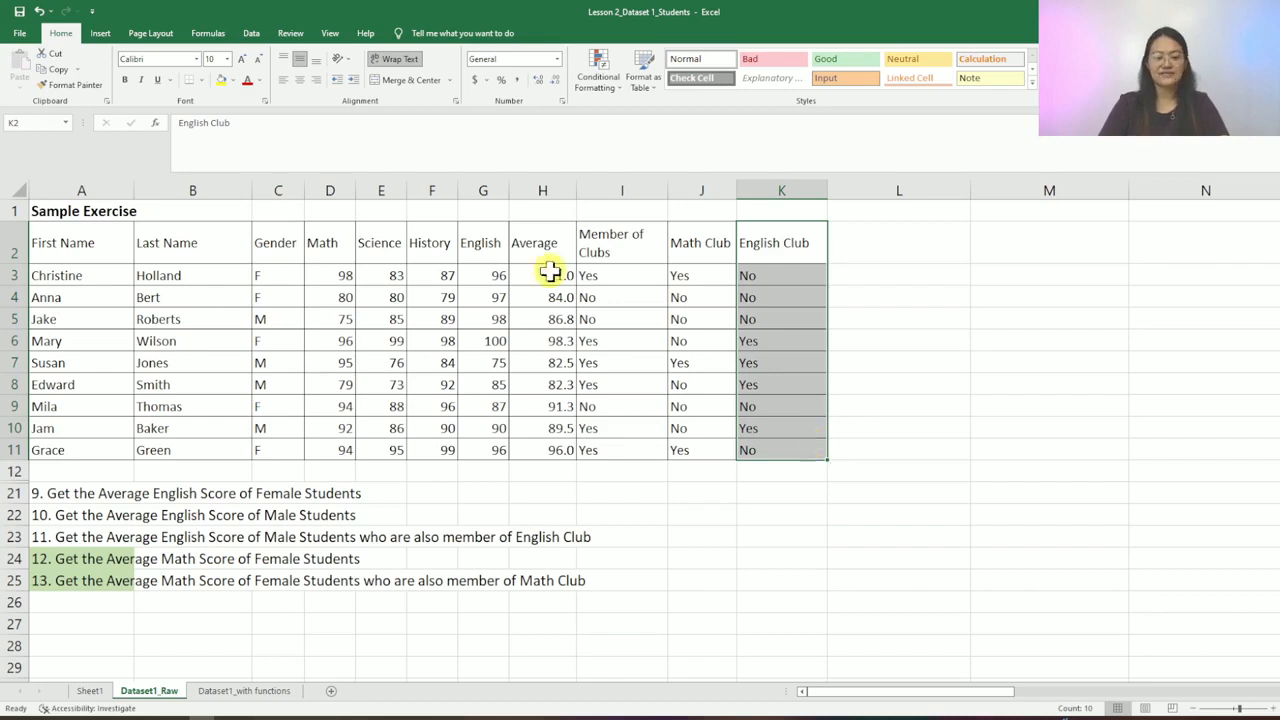
left_click_drag(483, 245, 490, 456)
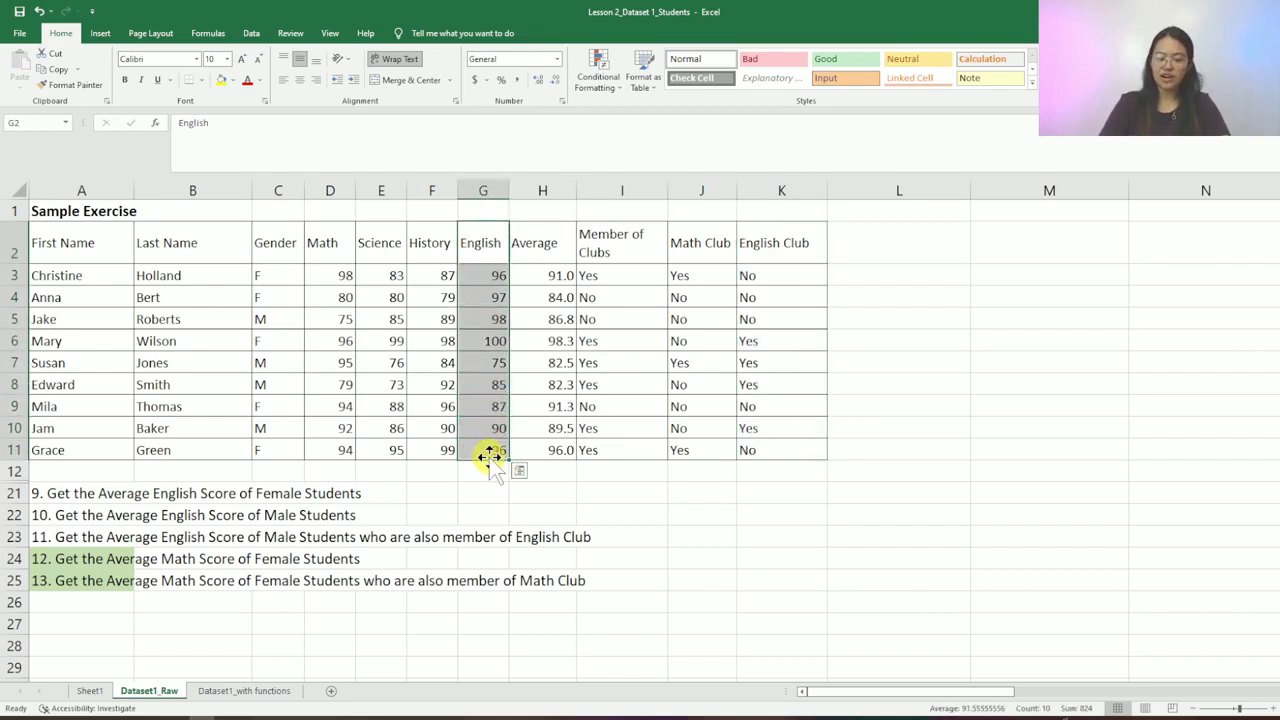
- Widen column L and type 'Average English/male/English Club' into L2
left_click(919, 244)
left_click_drag(971, 190, 1054, 206)
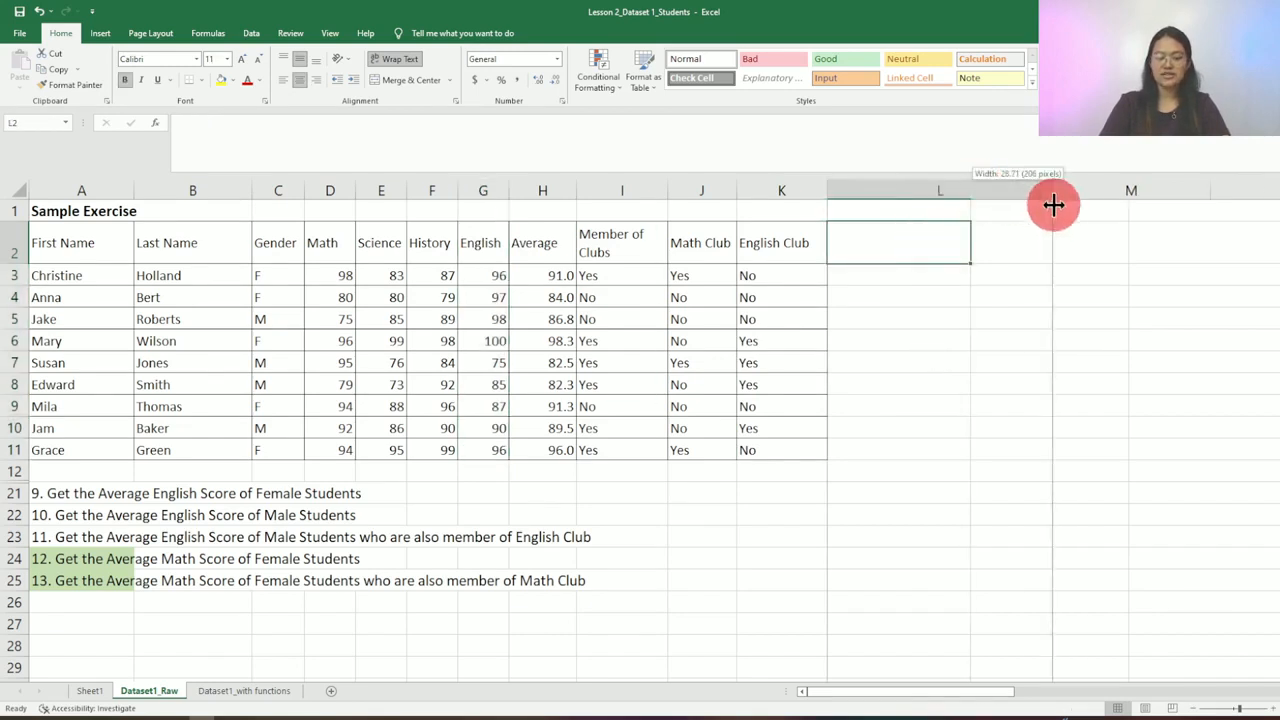
type("Average")
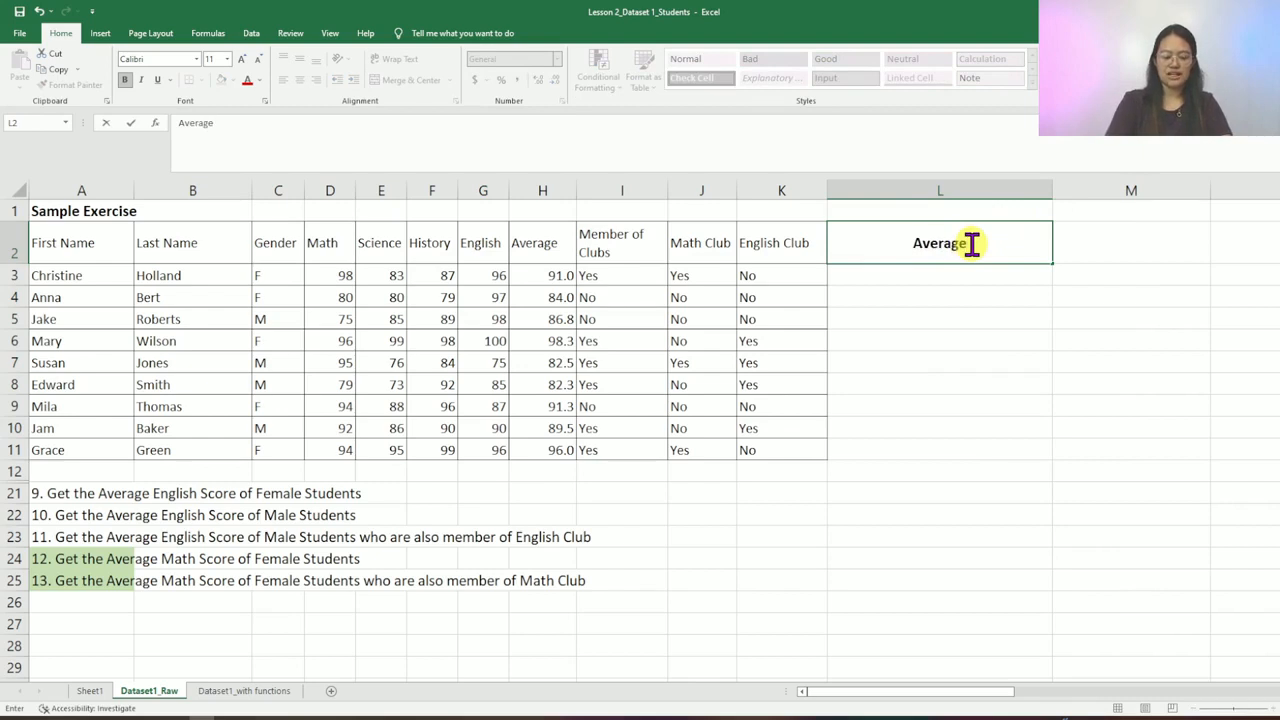
type(" Engl")
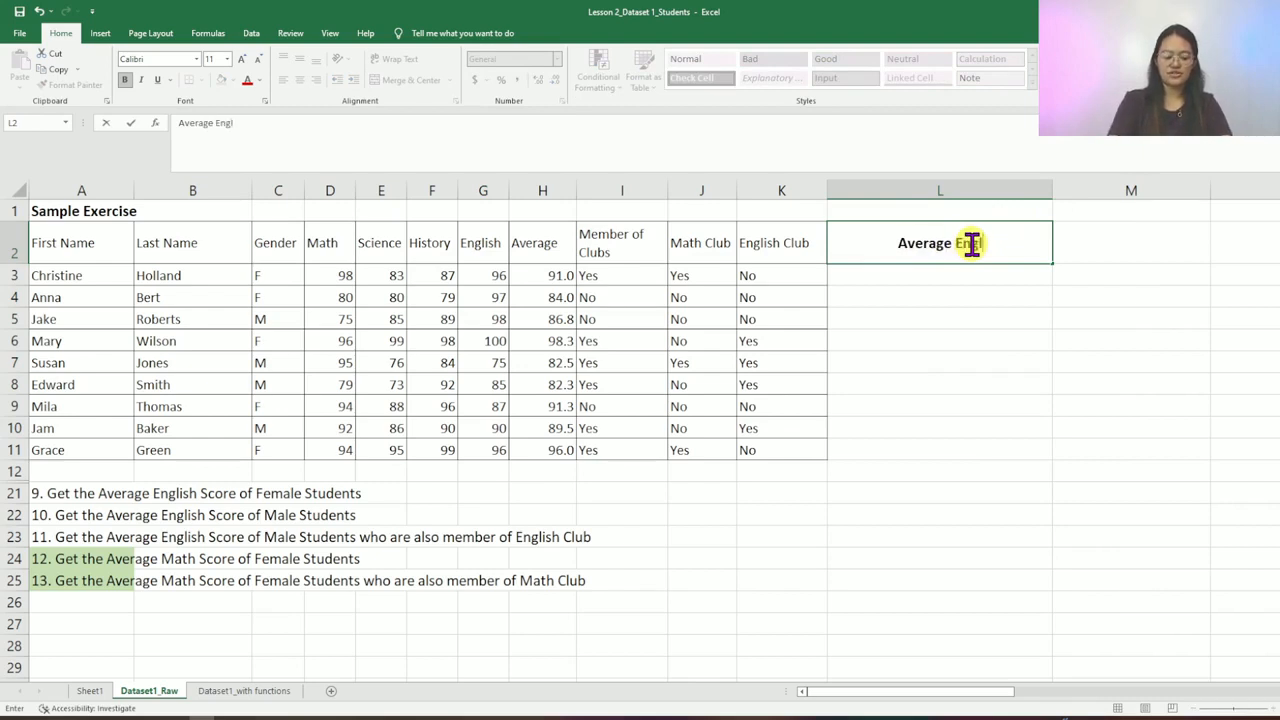
type("ish/male")
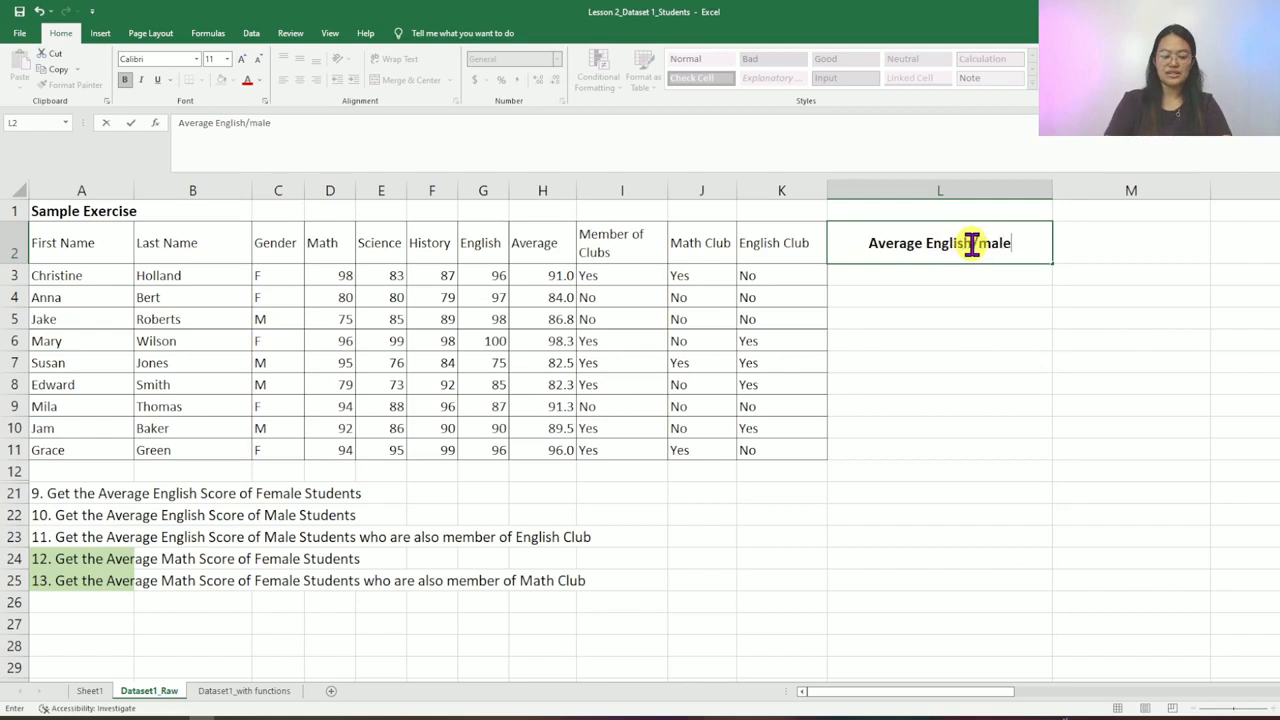
type("/")
type("E")
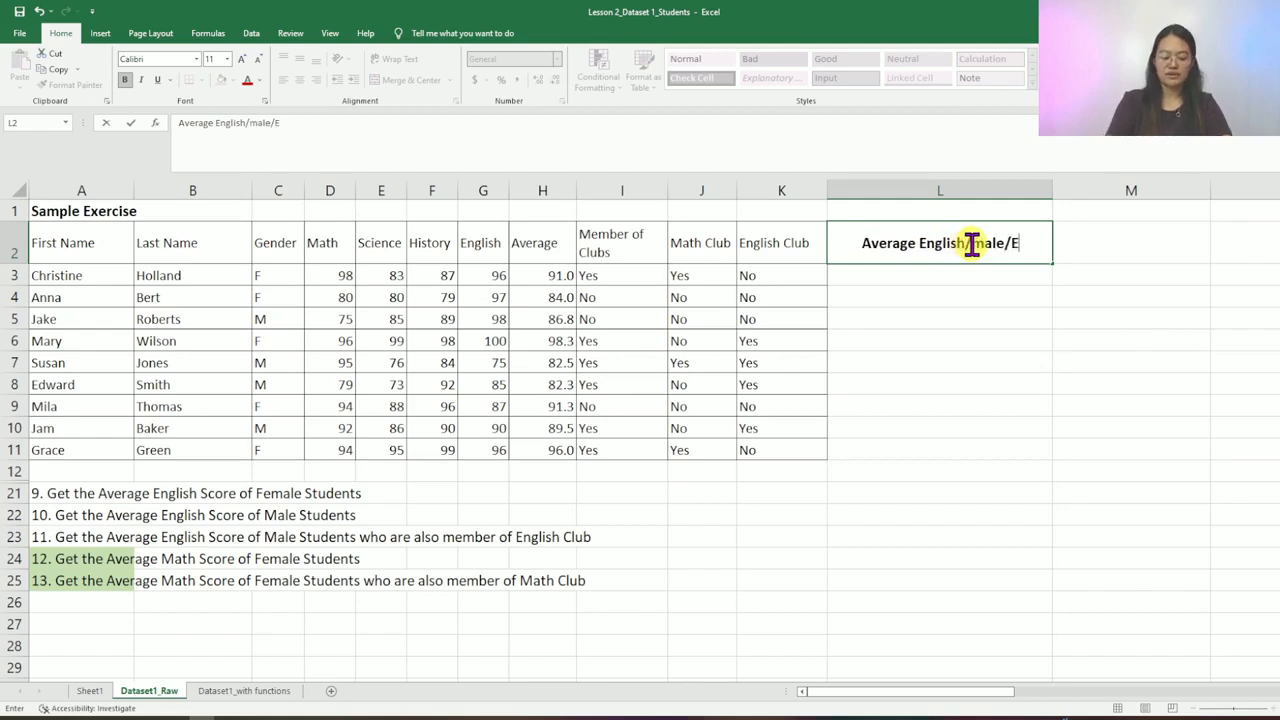
type("nglish Club")
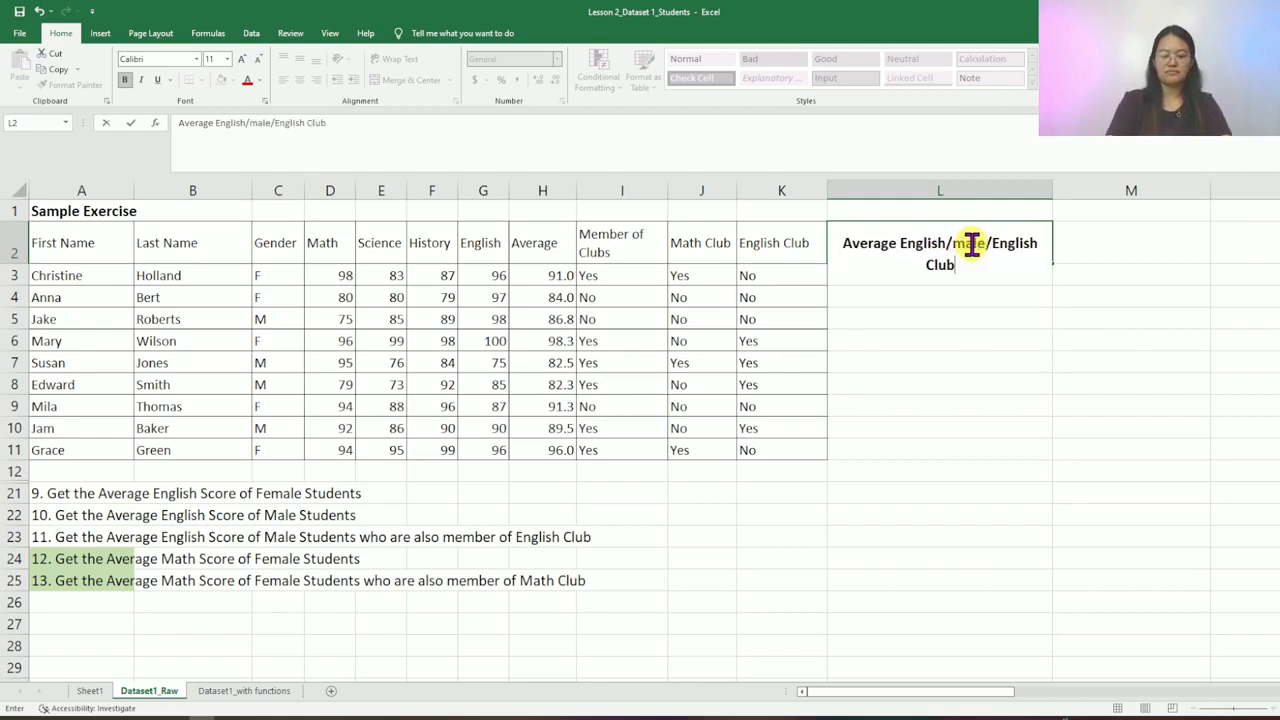
- Commit the header and enter =AVERAGEIFS(G3:G11,C3:C11,"M",K3:K11,"yes") in L3, returning 83.33333333
key("Return")
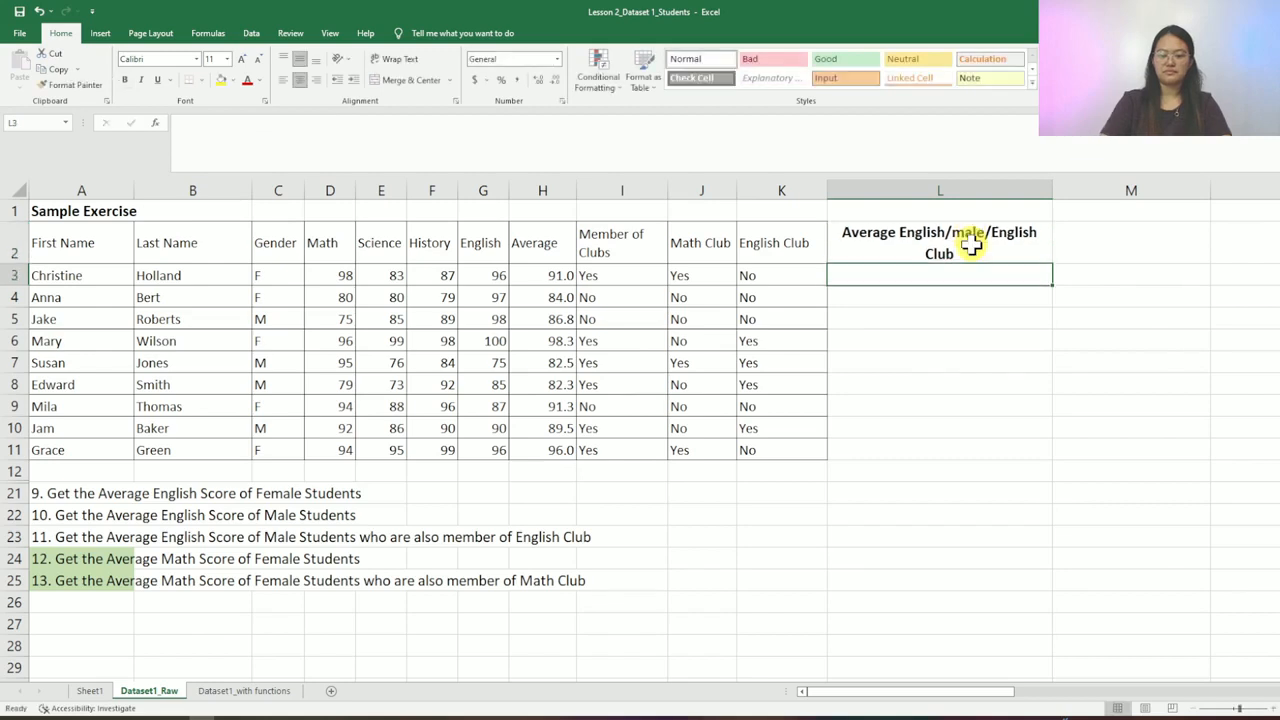
type("=")
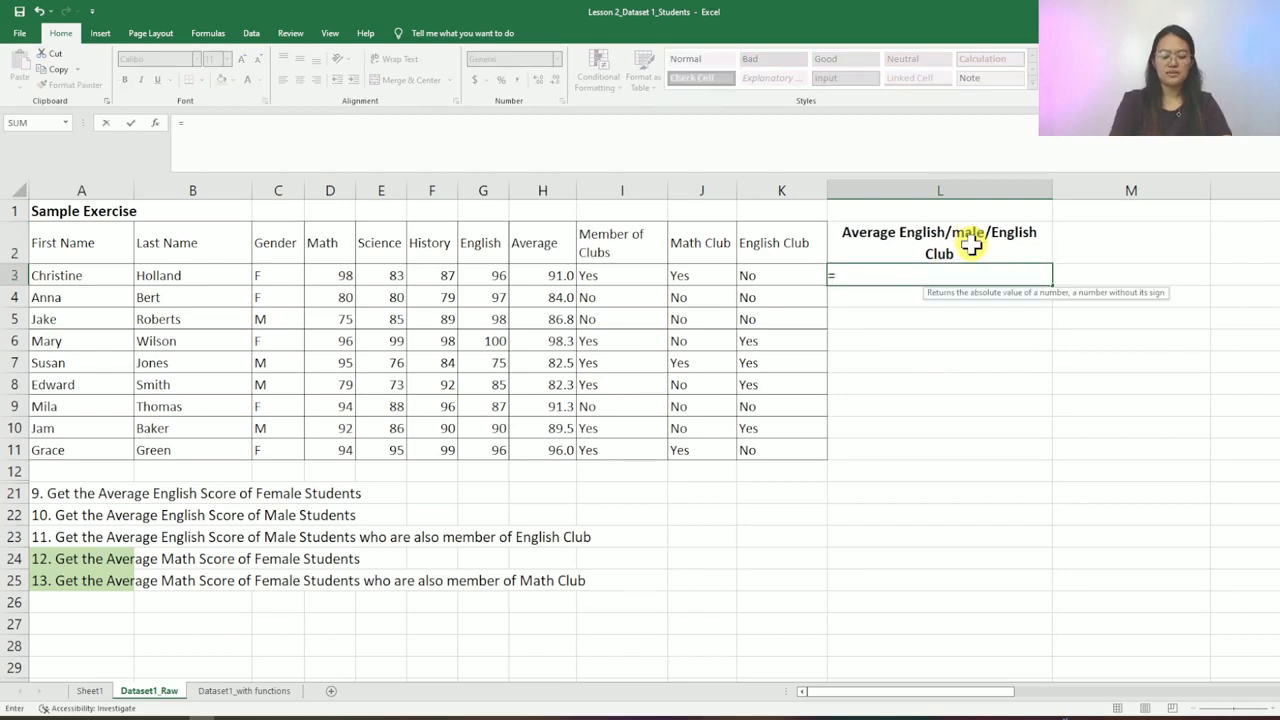
type("AVERAGEIFD")
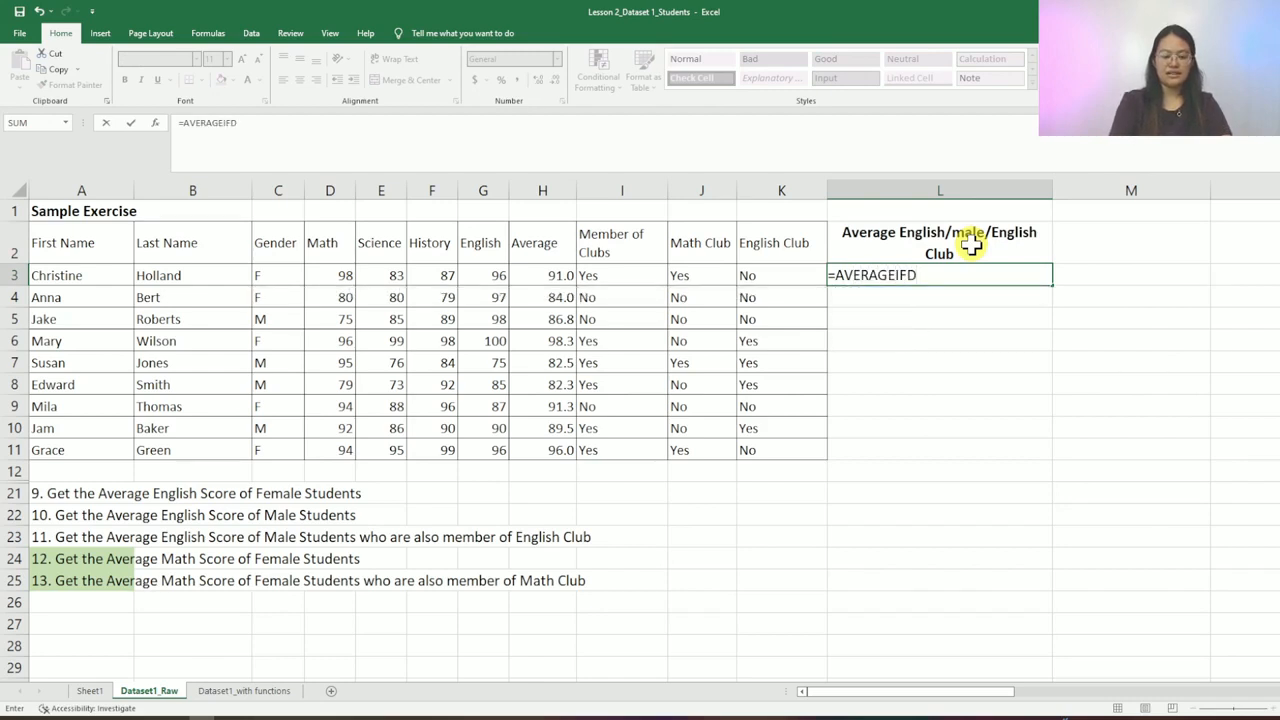
key("BackSpace")
type("S")
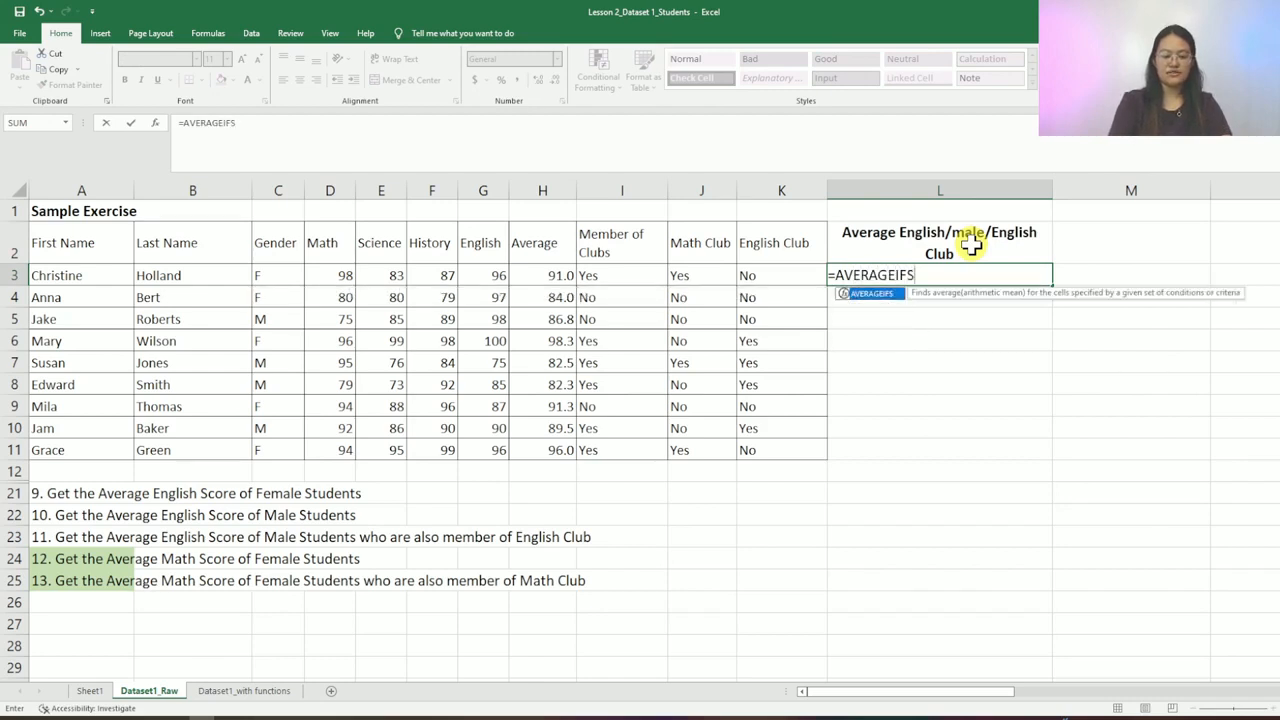
type("(")
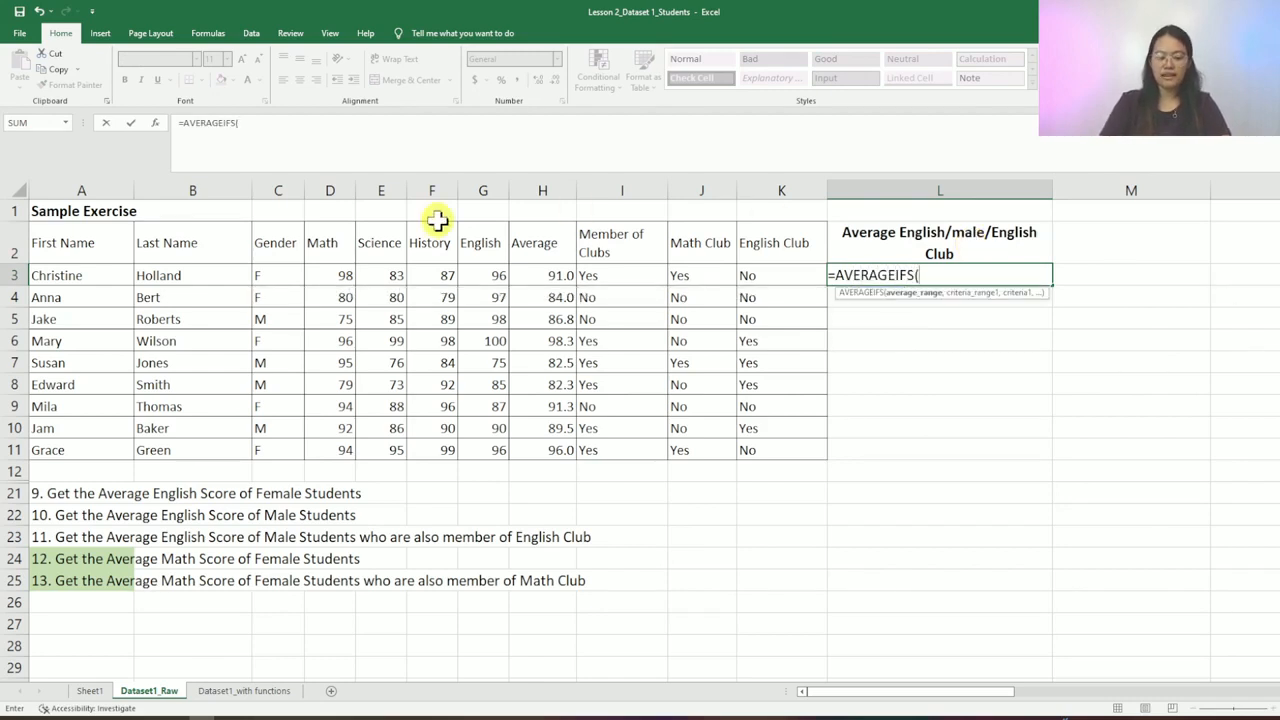
left_click_drag(486, 274, 495, 451)
type(",")
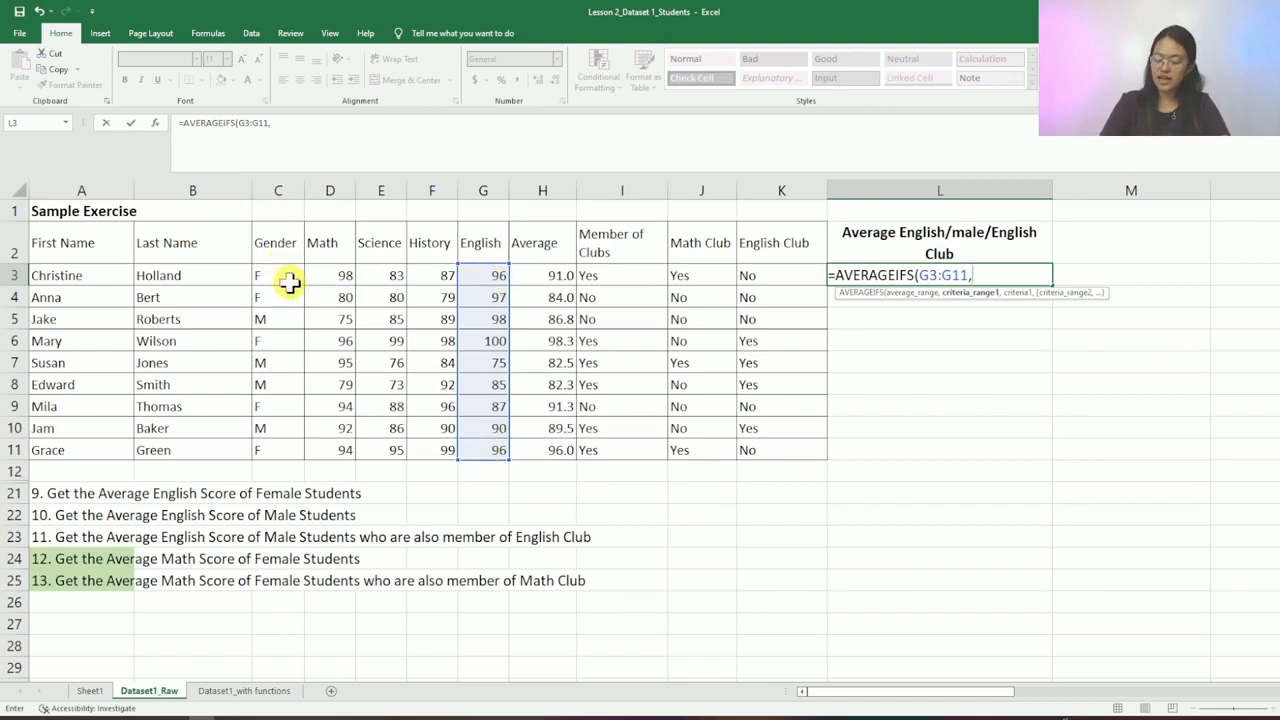
left_click_drag(289, 283, 291, 452)
type(",\"M\",")
left_click_drag(789, 277, 793, 445)
type(",\"yes\"")
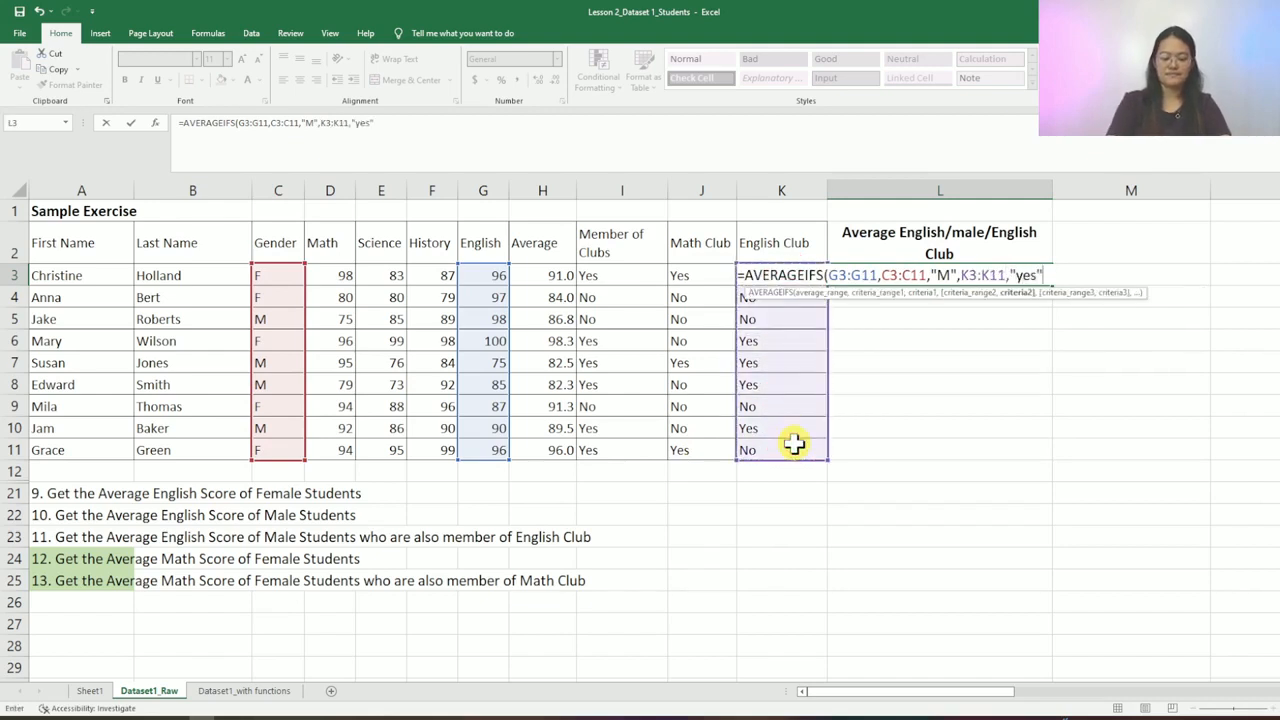
type(")")
key("Return")
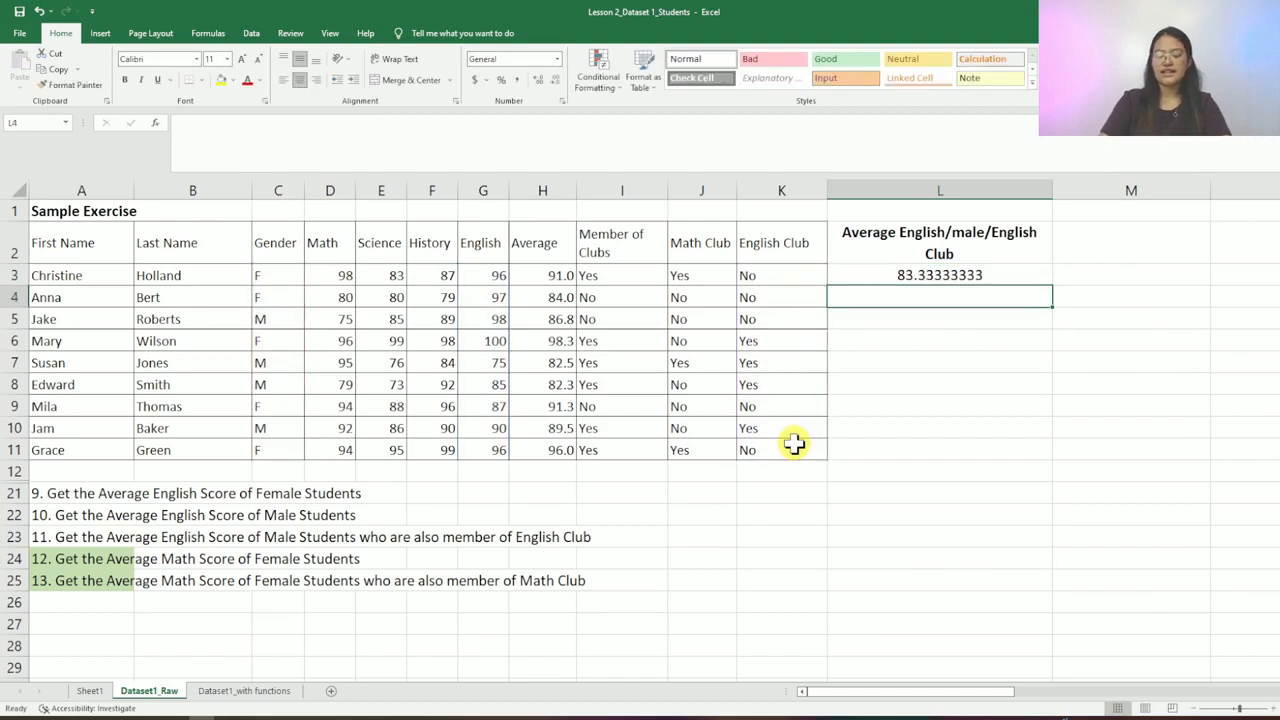
key("Up")
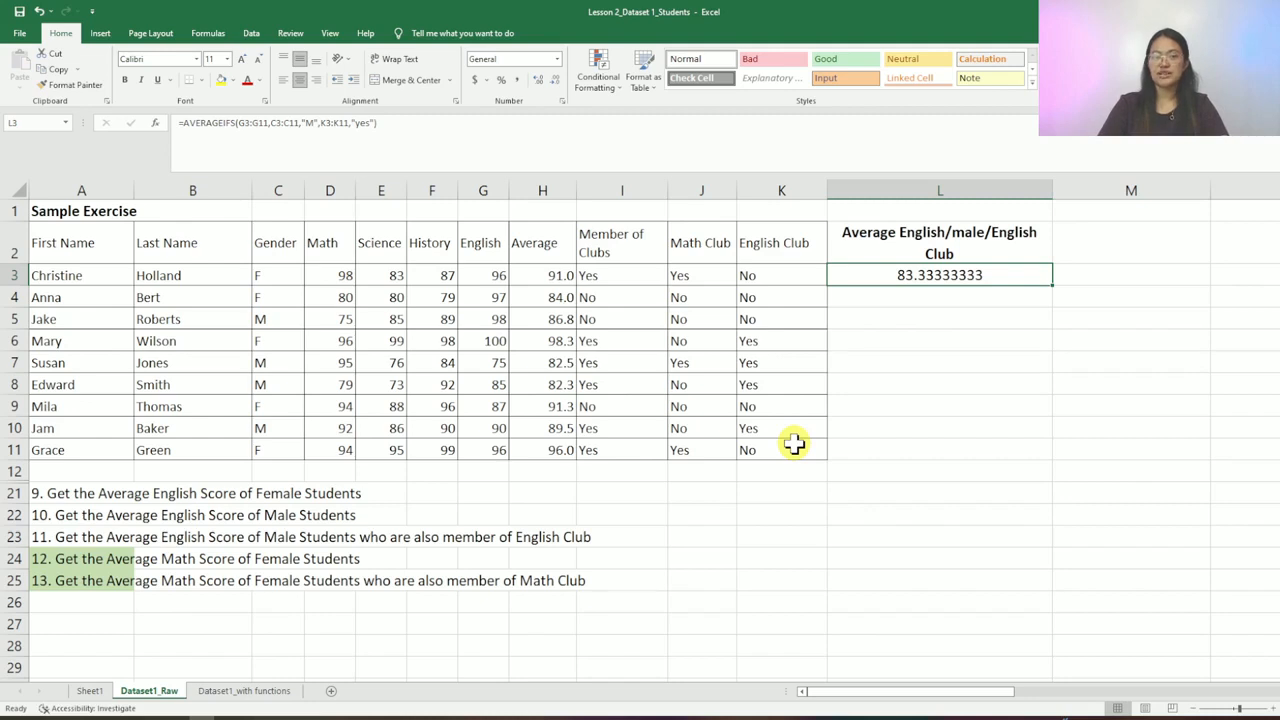
left_click(389, 122)
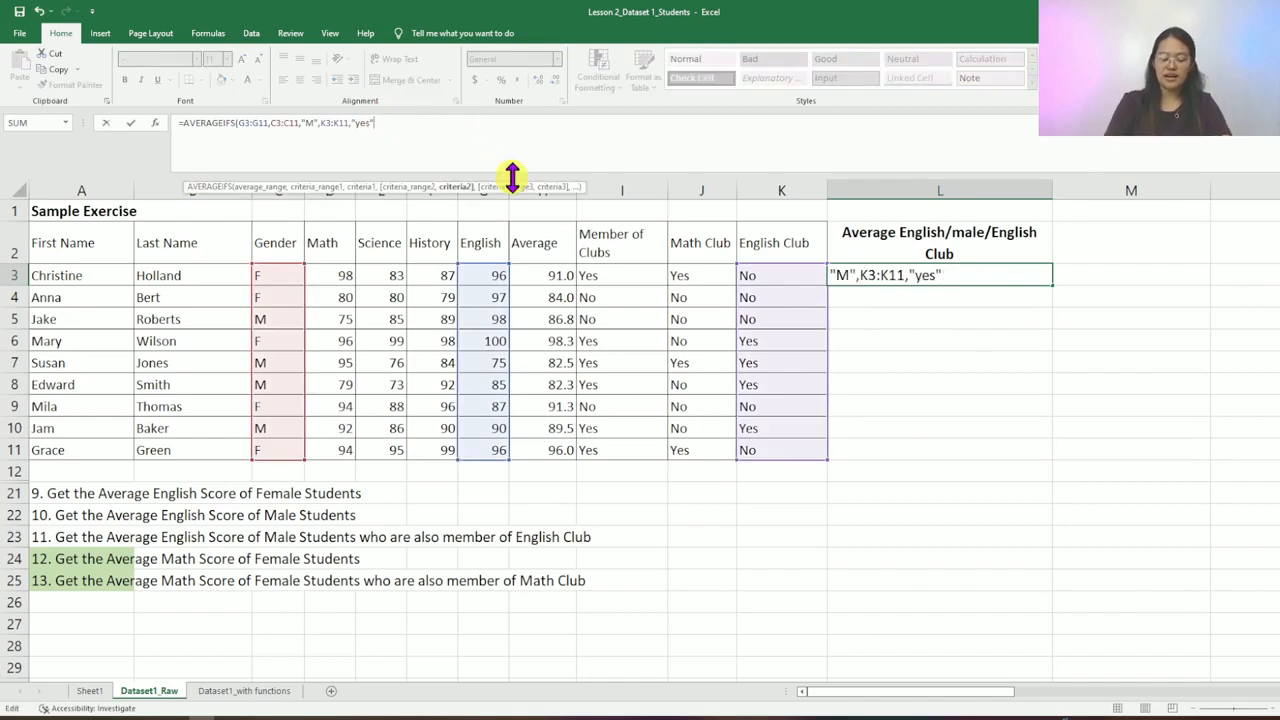
type(",")
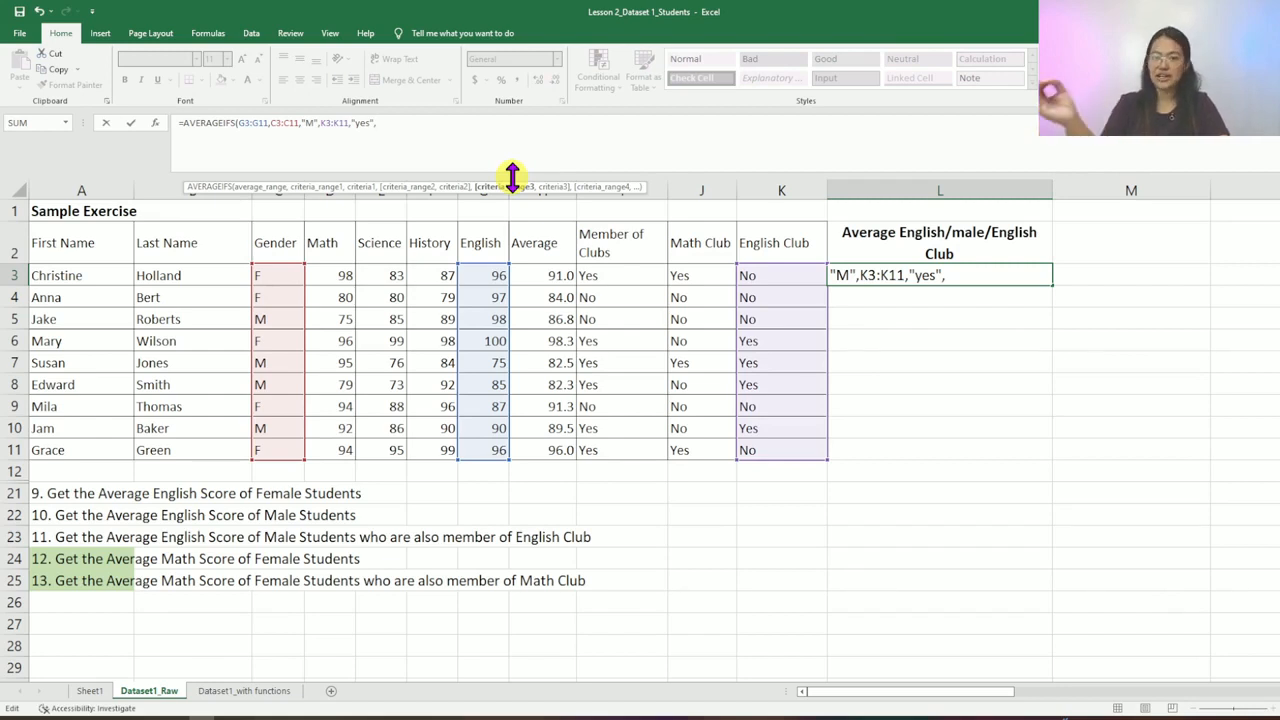
key("BackSpace")
type(")")
key("Return")
left_click(1048, 274)
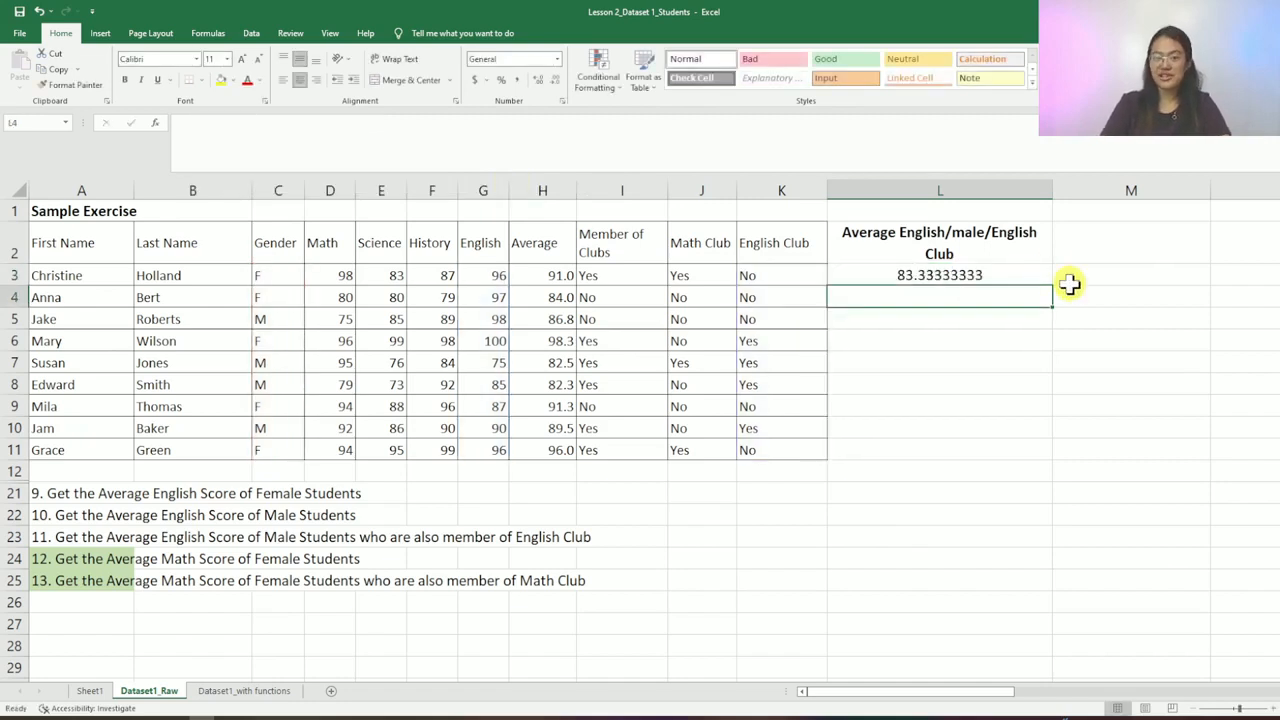